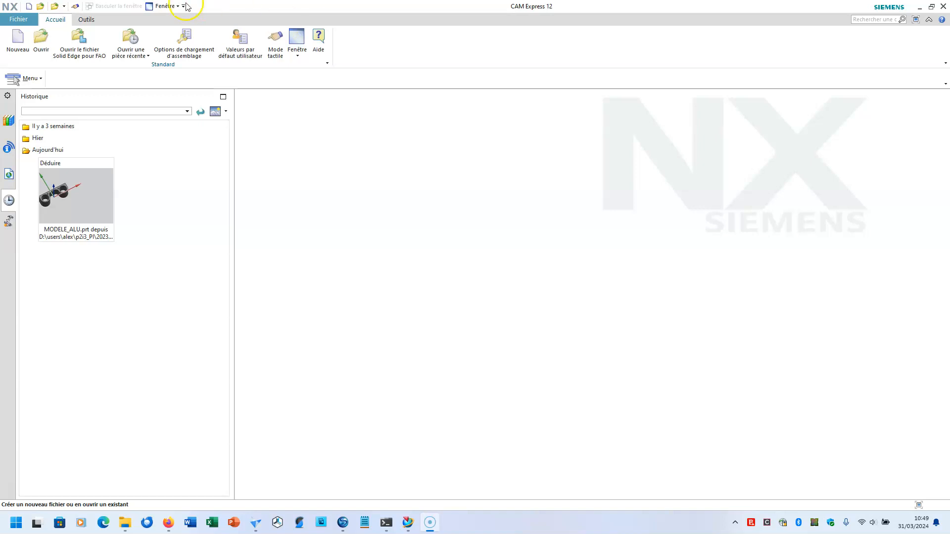
Step: Open the CAM part file MODELE_ALU.prt from the demo_fab folder
{"action": "left_click", "coordinate": [41, 37]}
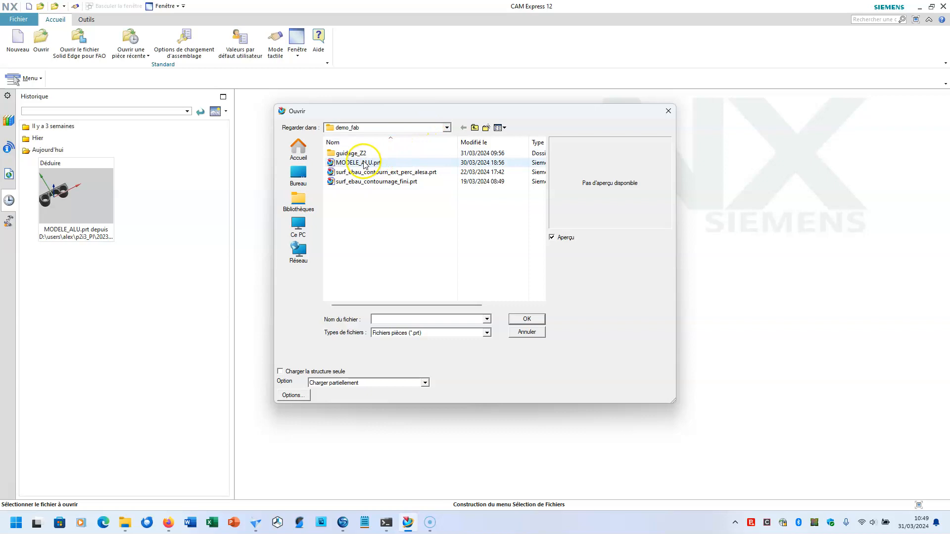
{"action": "double_click", "coordinate": [364, 164]}
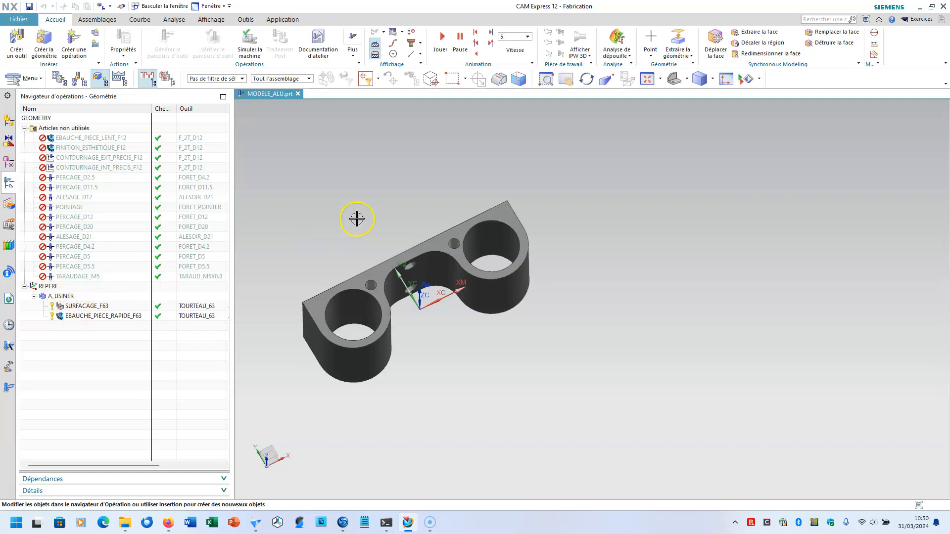
{"action": "middle_click_drag", "start_coordinate": [357, 218], "coordinate": [462, 227], "text": "shift"}
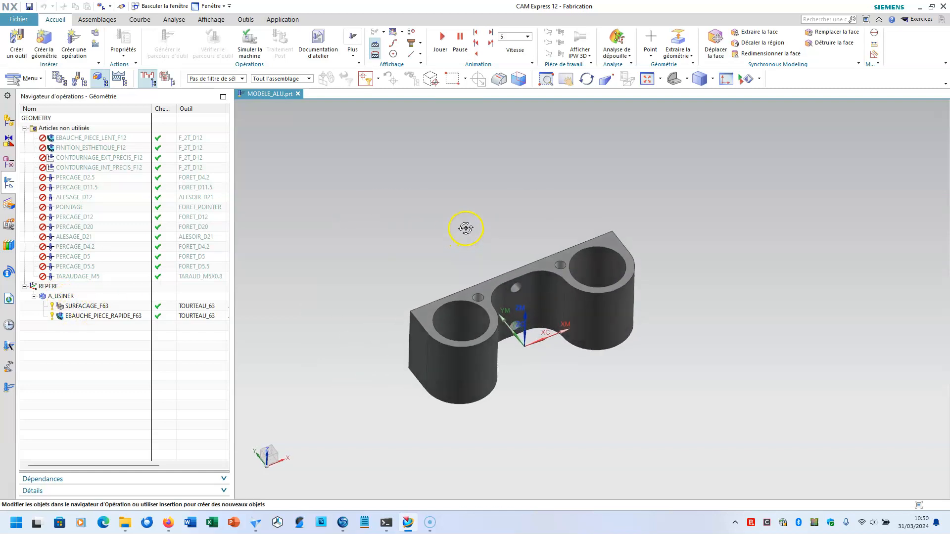
Step: Respecify the source file of the MODELE_ALU part as copie.par from the guidage_Z2 folder in its interoperability properties
{"action": "left_click", "coordinate": [7, 119]}
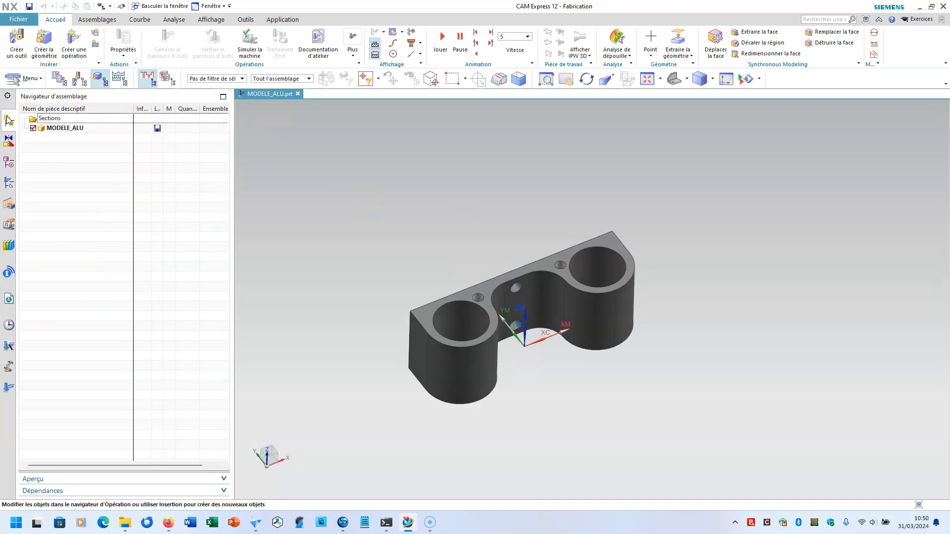
{"action": "right_click", "coordinate": [54, 129]}
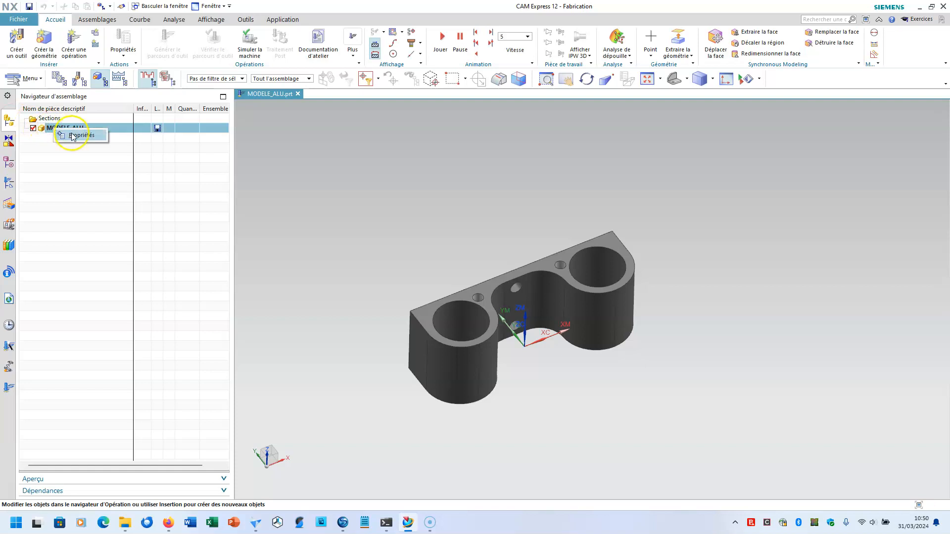
{"action": "left_click", "coordinate": [73, 136]}
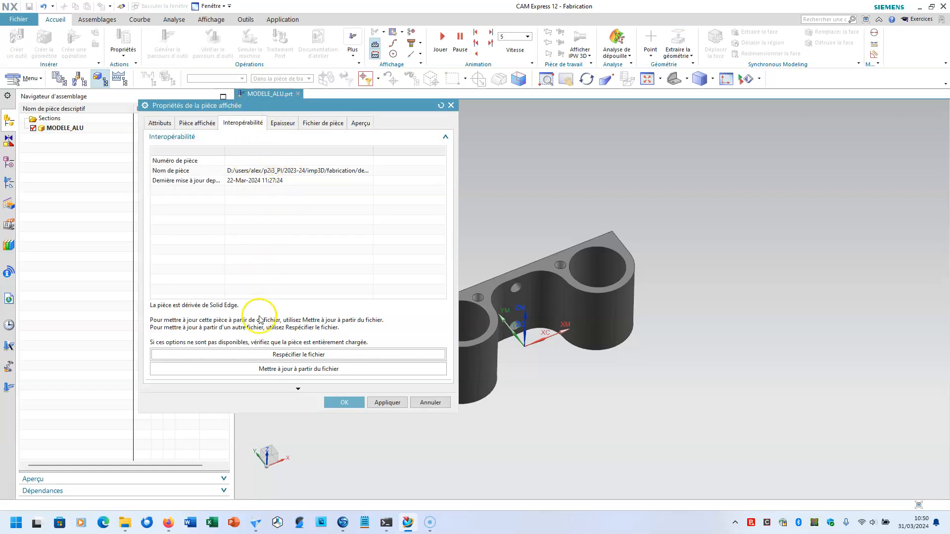
{"action": "left_click", "coordinate": [262, 355]}
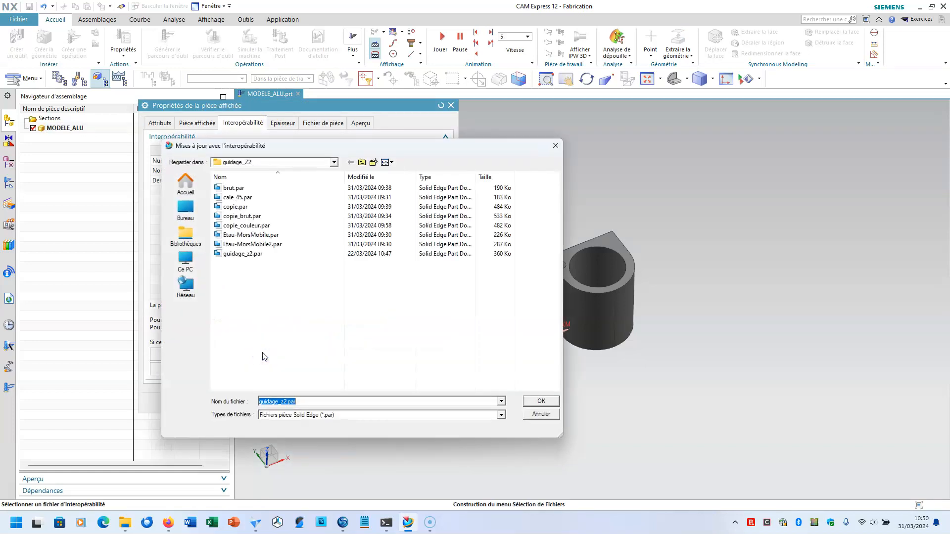
{"action": "left_click", "coordinate": [238, 205]}
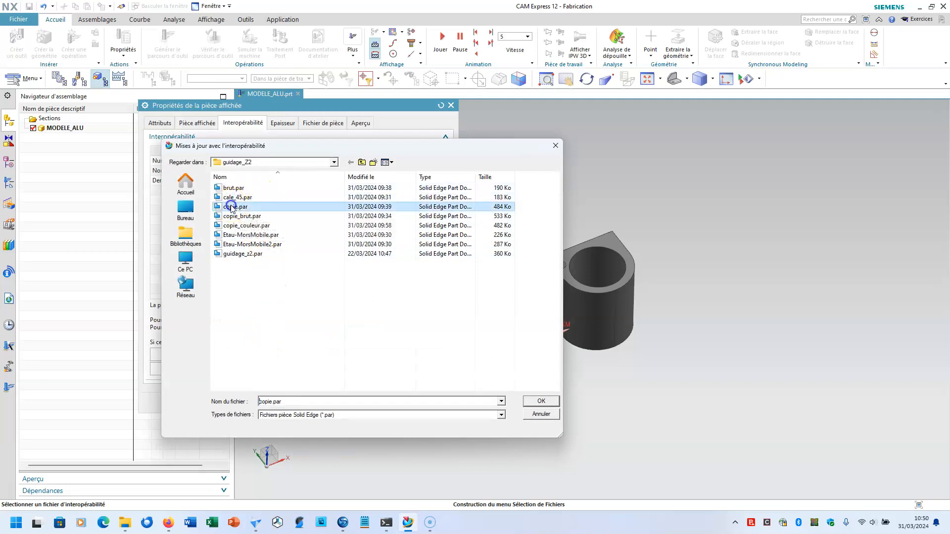
{"action": "left_click", "coordinate": [534, 403]}
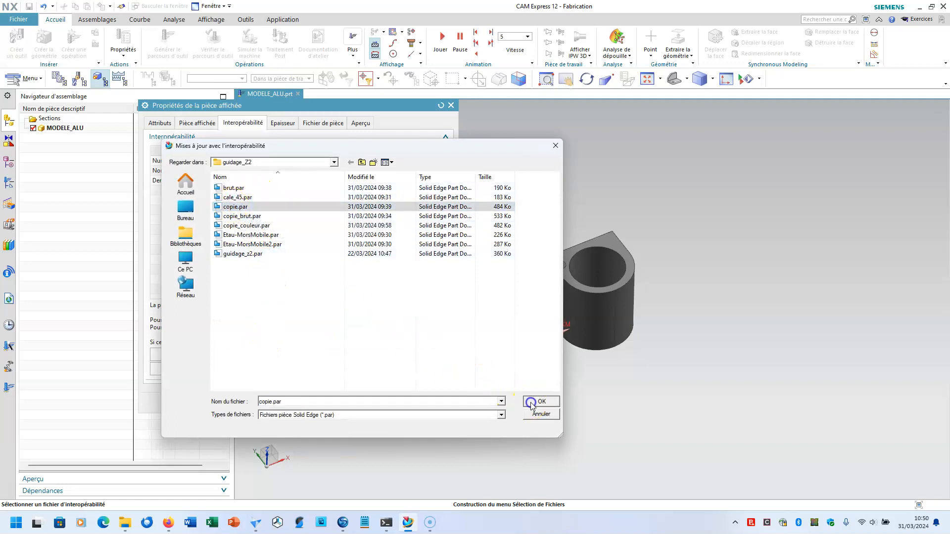
{"action": "left_click", "coordinate": [330, 298]}
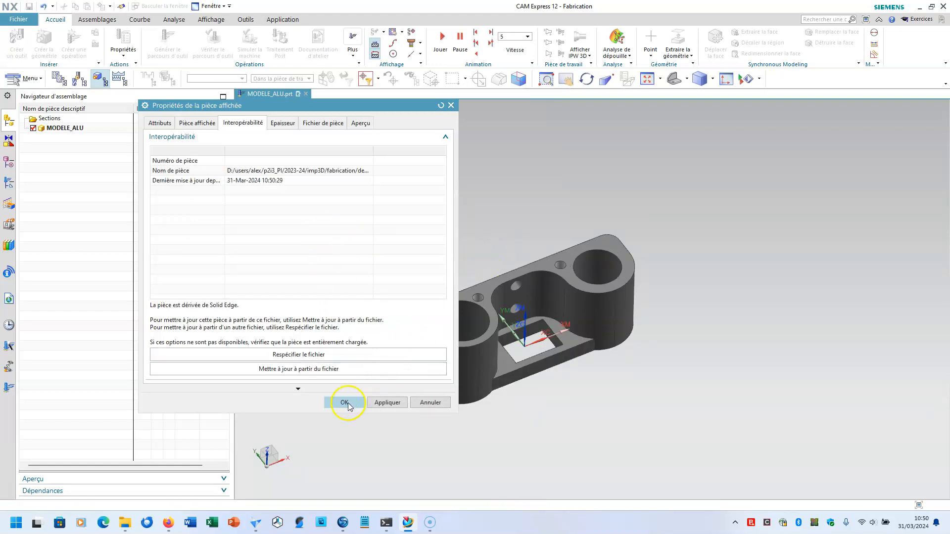
{"action": "left_click", "coordinate": [346, 402]}
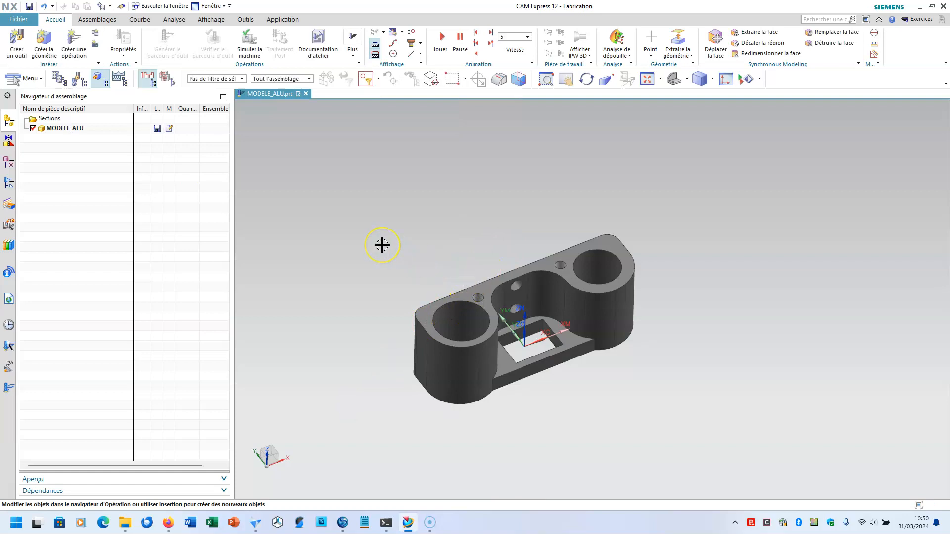
Step: Save the part under the name copii_ph10.prt in a new folder PH10 inside guidage_Z2
{"action": "left_click", "coordinate": [18, 20]}
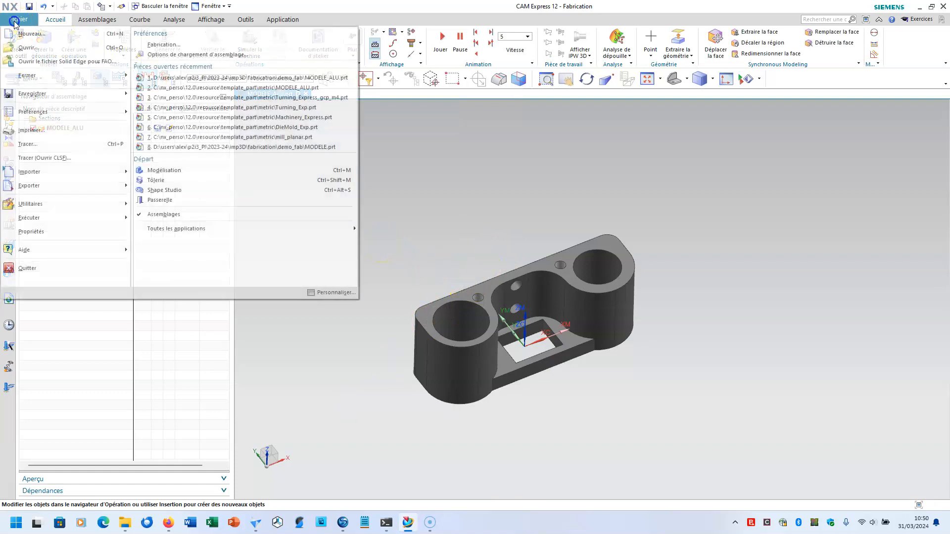
{"action": "left_click", "coordinate": [27, 93]}
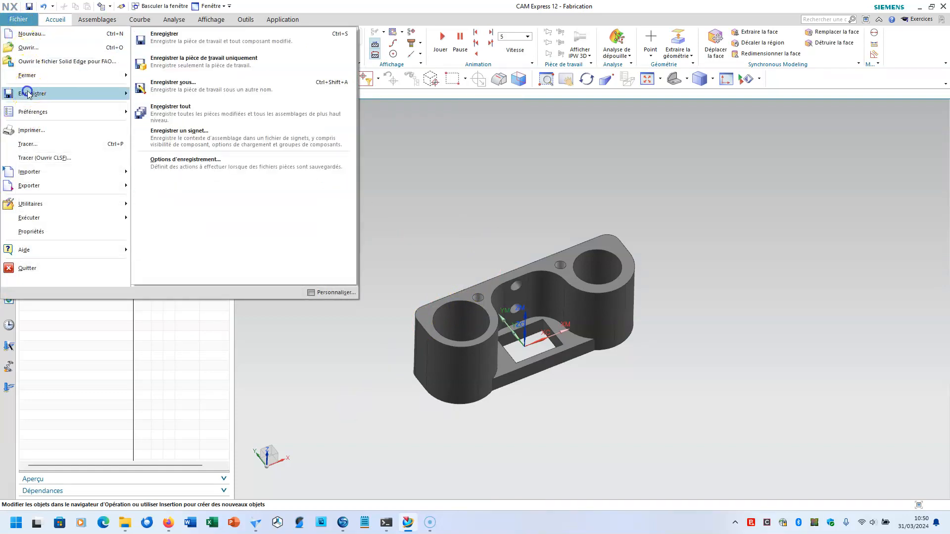
{"action": "left_click", "coordinate": [174, 84]}
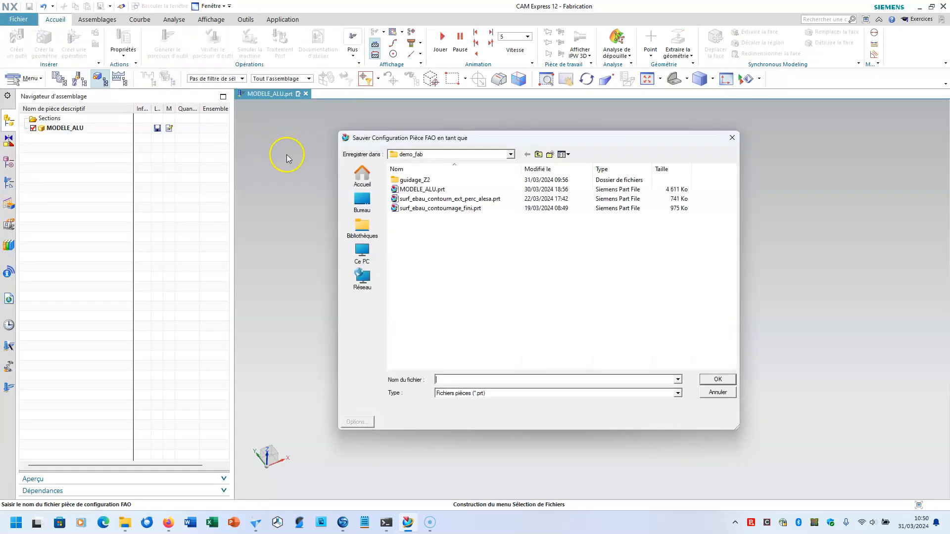
{"action": "double_click", "coordinate": [418, 180]}
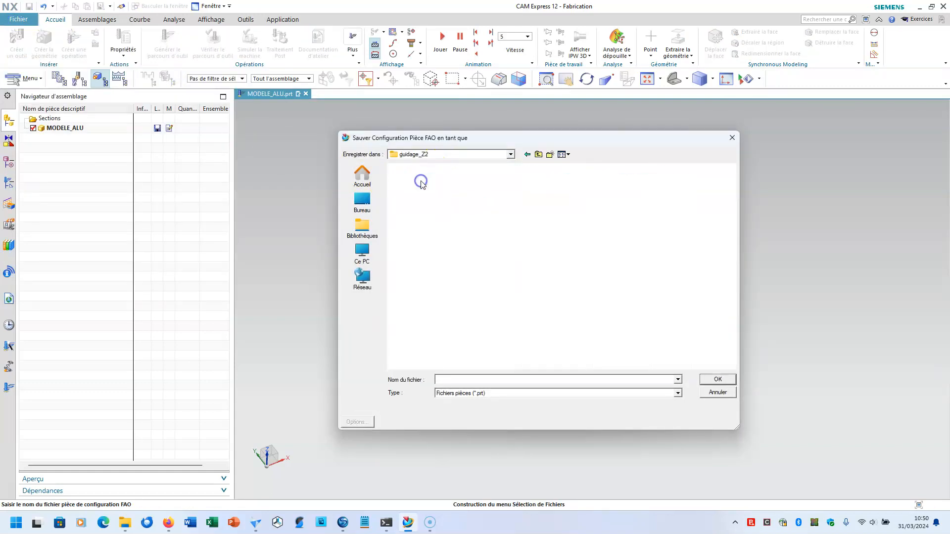
{"action": "left_click", "coordinate": [549, 154]}
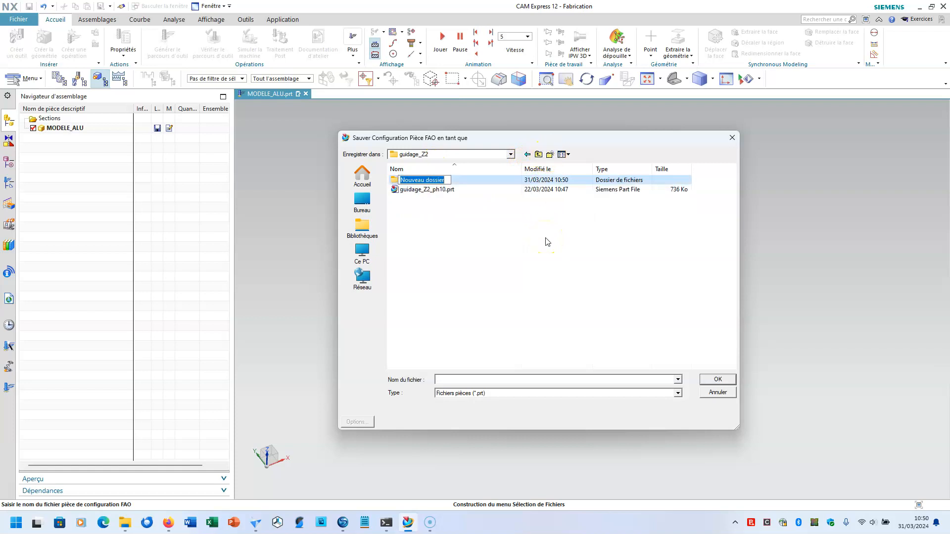
{"action": "type", "text": "PH10"}
{"action": "key", "text": "Return"}
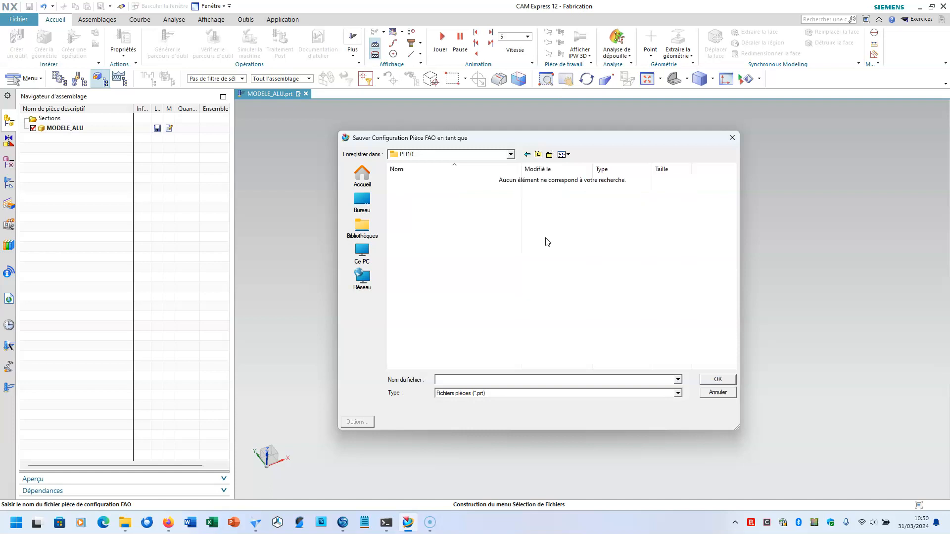
{"action": "left_click", "coordinate": [514, 379]}
{"action": "left_click", "coordinate": [717, 379]}
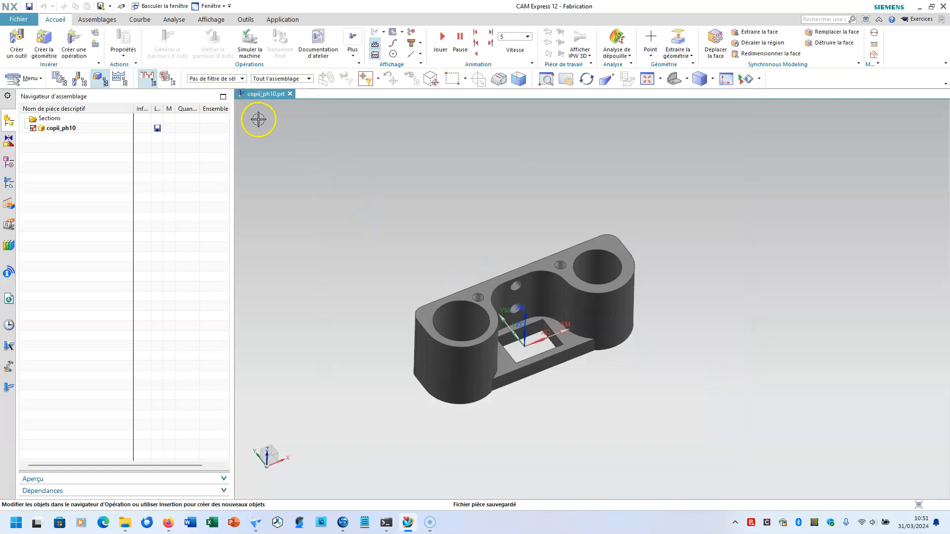
Step: Review the operations in the program order, machine tool and geometry views of the operation navigator
{"action": "left_click", "coordinate": [60, 81]}
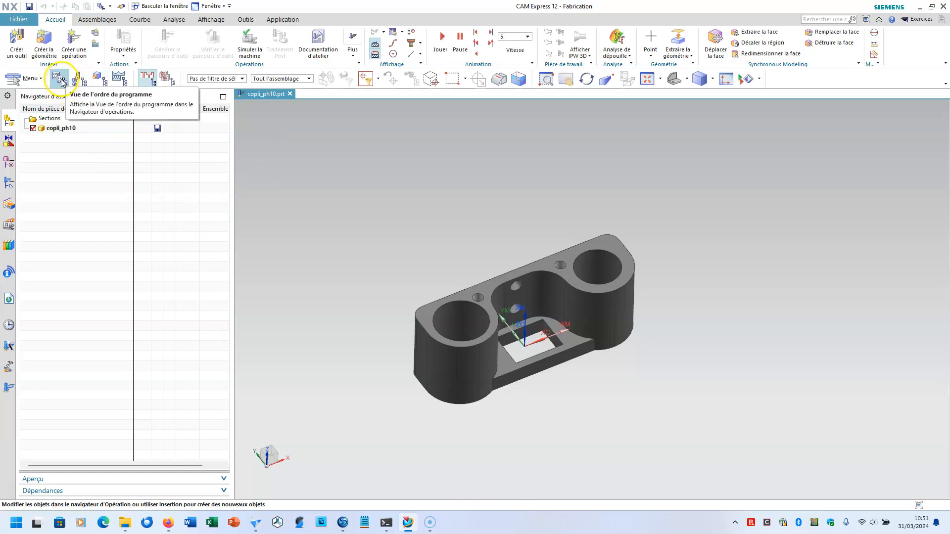
{"action": "left_click", "coordinate": [8, 184]}
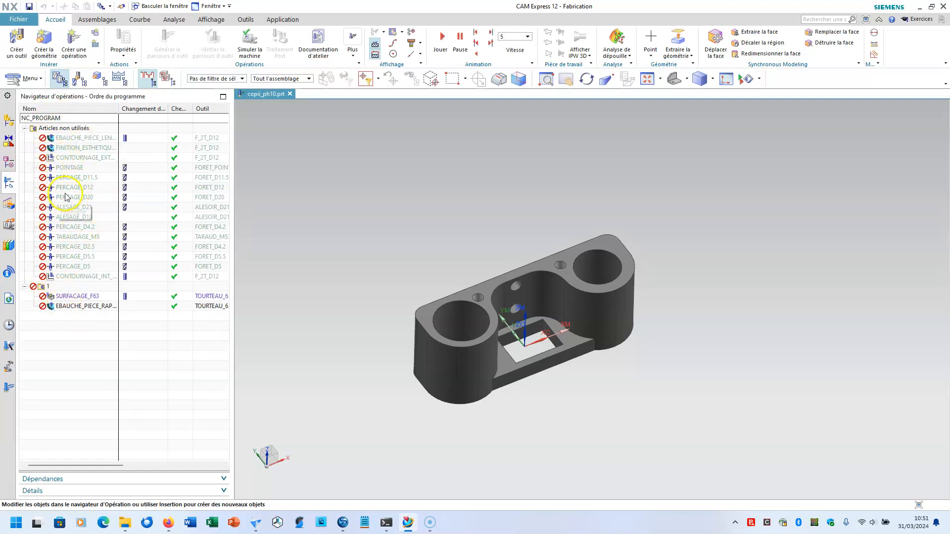
{"action": "left_click", "coordinate": [79, 80]}
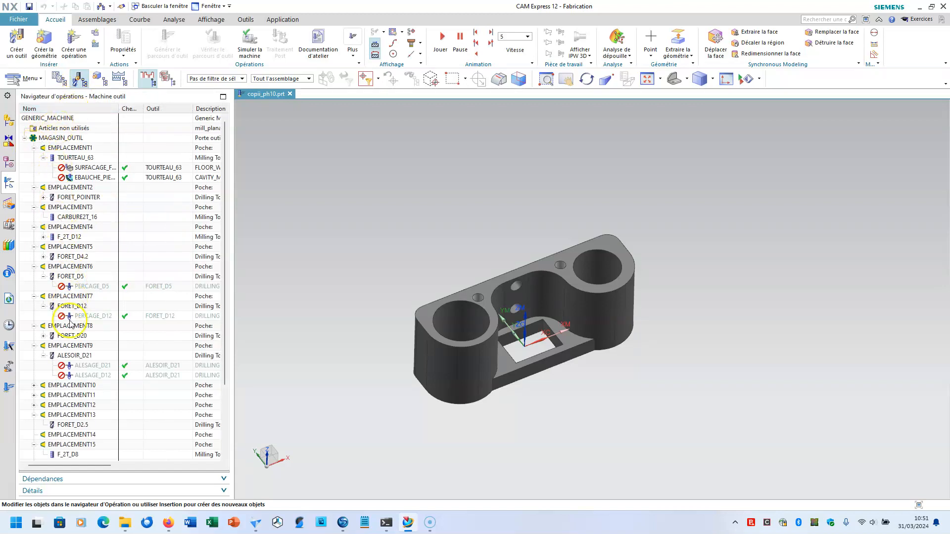
{"action": "left_click", "coordinate": [98, 81]}
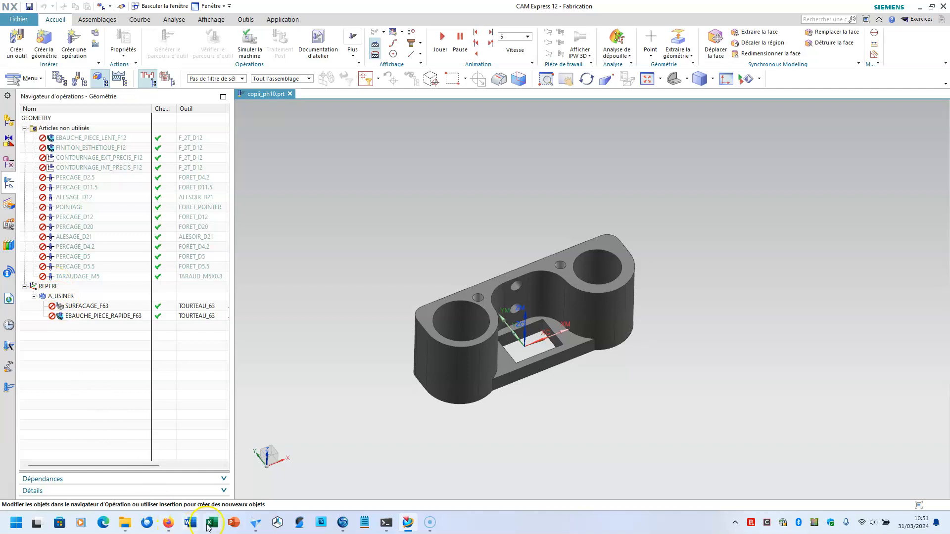
Step: Consult the copie.dft drawing in Solid Edge and switch back to CAM Express
{"action": "left_click", "coordinate": [255, 523]}
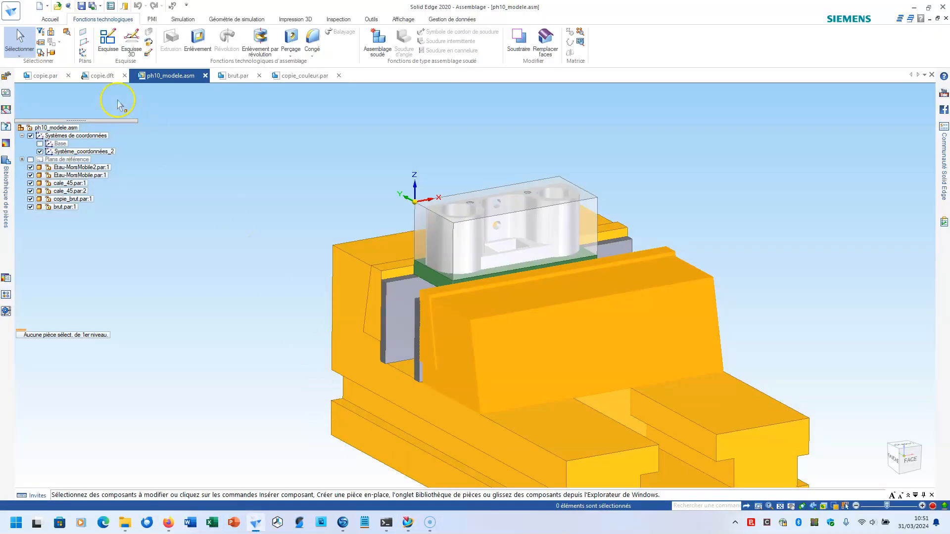
{"action": "left_click", "coordinate": [92, 77]}
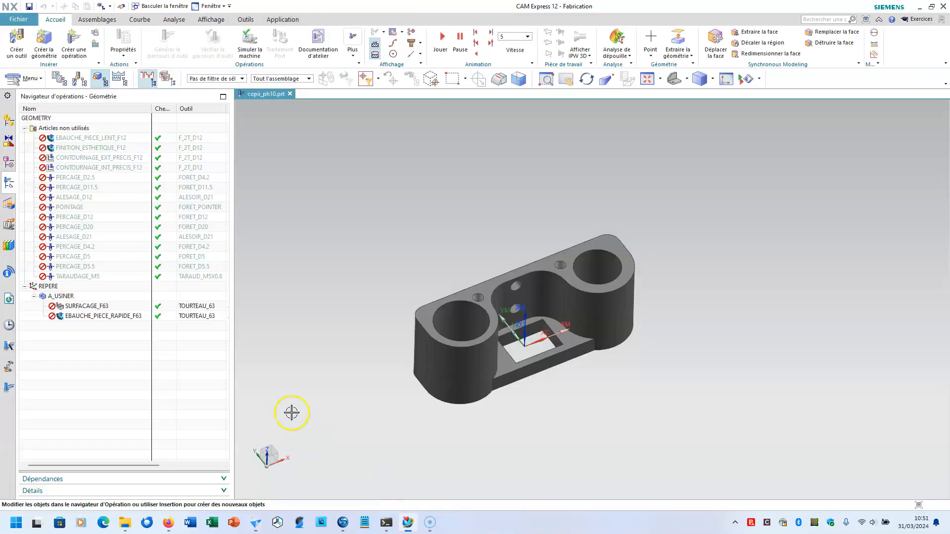
{"action": "left_click", "coordinate": [405, 524]}
Step: Edit the REPERE machine coordinate system and snap its origin to the end of the part's upper rear straight edge
{"action": "left_click", "coordinate": [35, 288]}
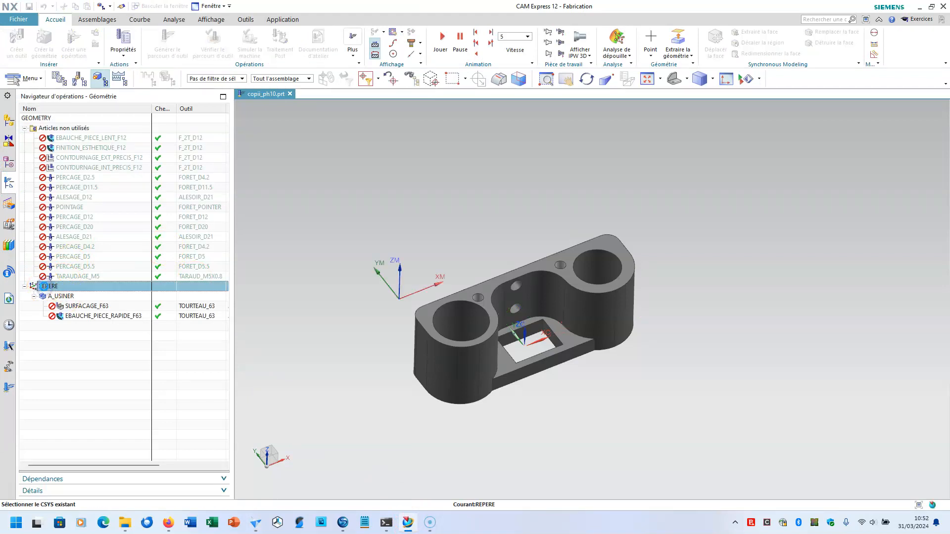
{"action": "double_click", "coordinate": [385, 305]}
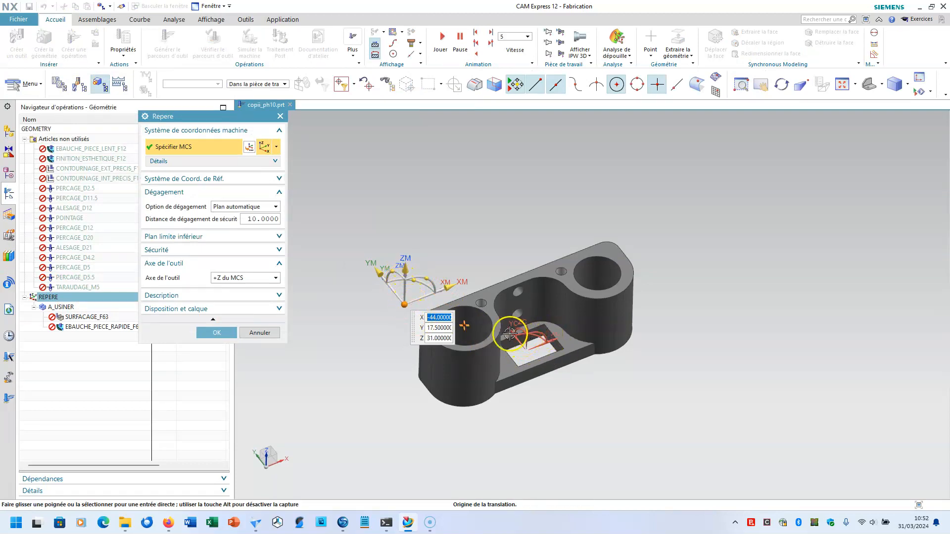
{"action": "left_click_drag", "start_coordinate": [388, 298], "coordinate": [473, 229]}
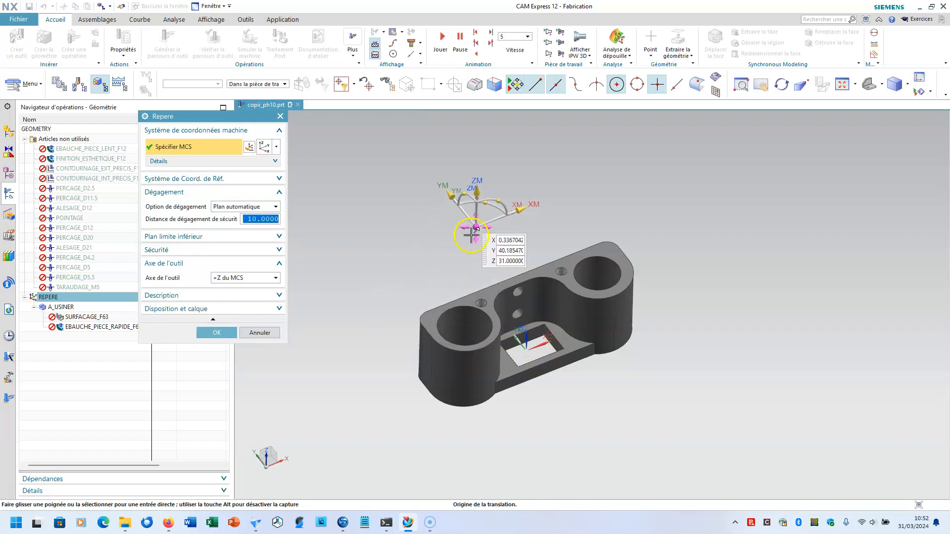
{"action": "left_click", "coordinate": [423, 324]}
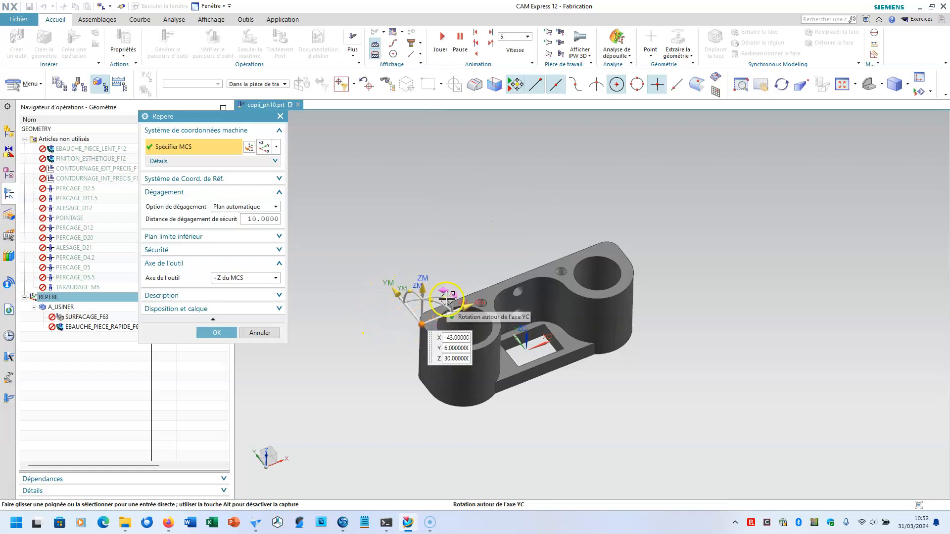
Step: Offset the machine coordinate system origin by 1 along ZC and -1 along XC
{"action": "left_click", "coordinate": [422, 289]}
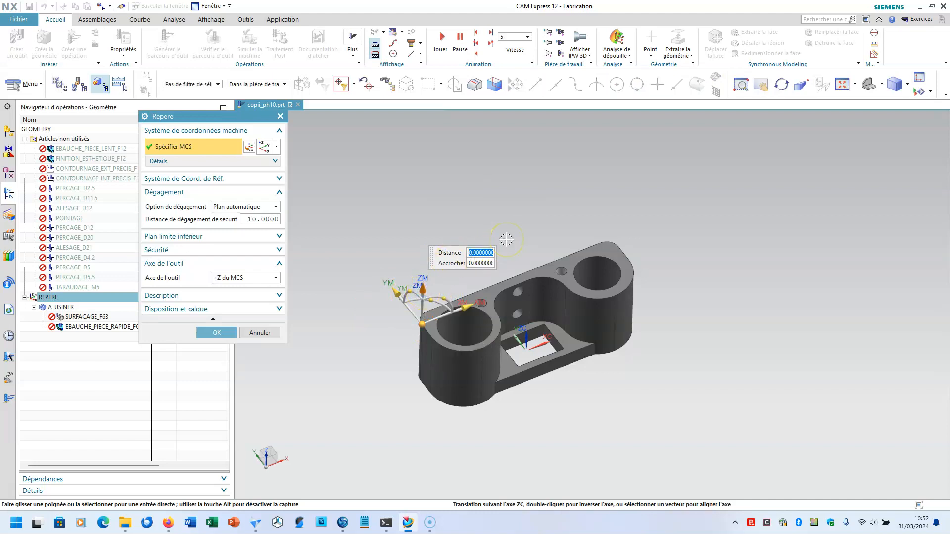
{"action": "type", "text": "1"}
{"action": "key", "text": "Return"}
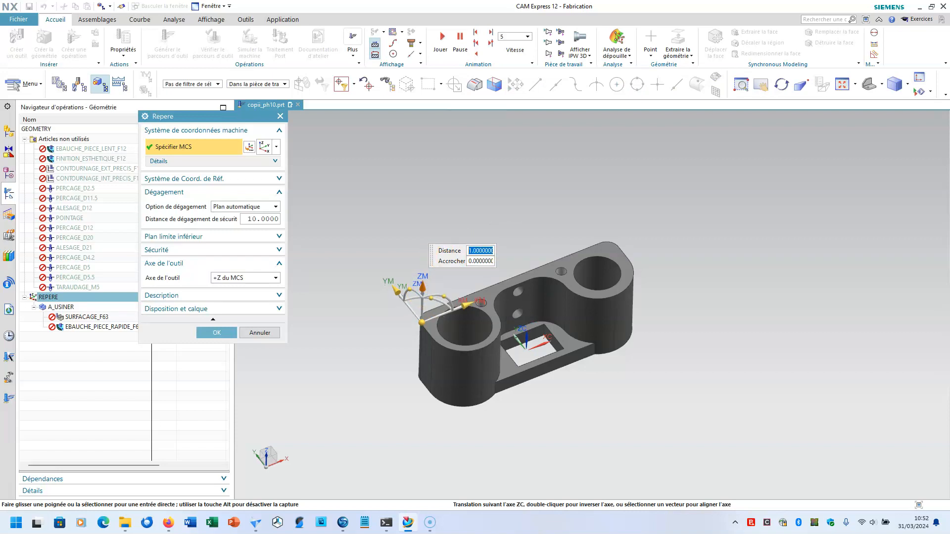
{"action": "left_click", "coordinate": [485, 285]}
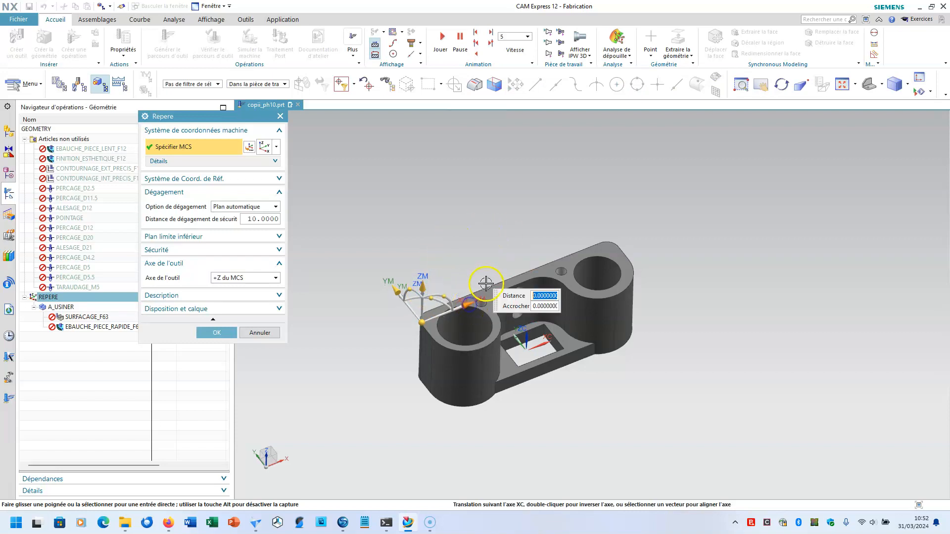
{"action": "type", "text": "-1"}
{"action": "key", "text": "Return"}
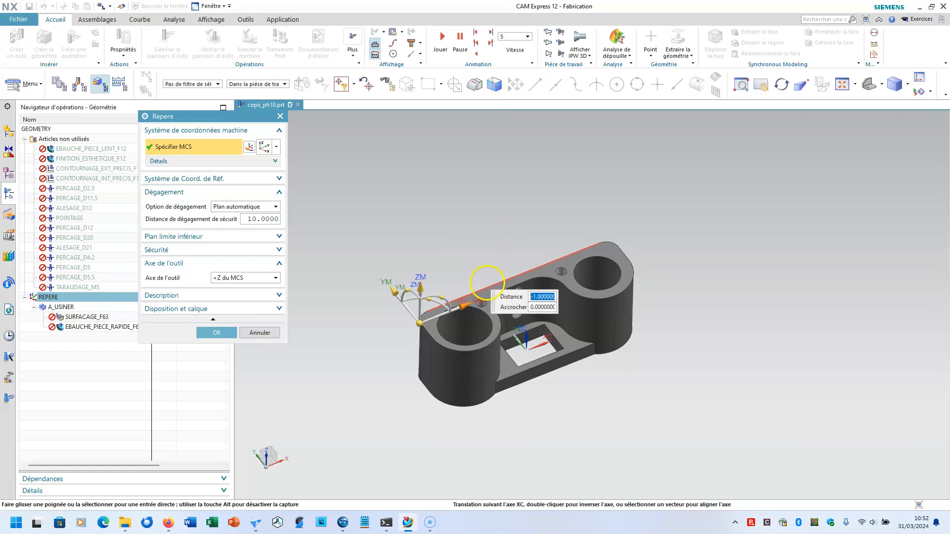
Step: Shift the machine coordinate system origin along YC by 5 and by a further 6.5
{"action": "left_click", "coordinate": [394, 294]}
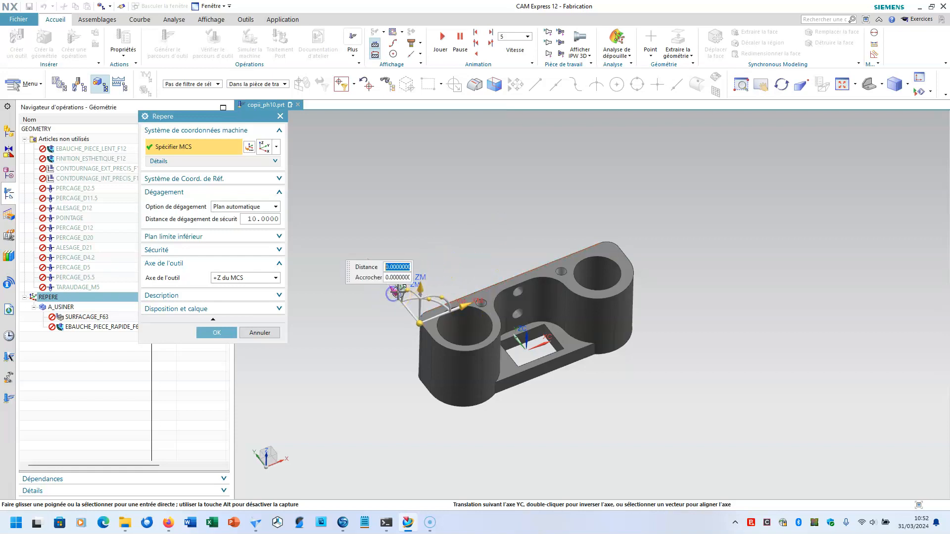
{"action": "type", "text": "5"}
{"action": "key", "text": "Return"}
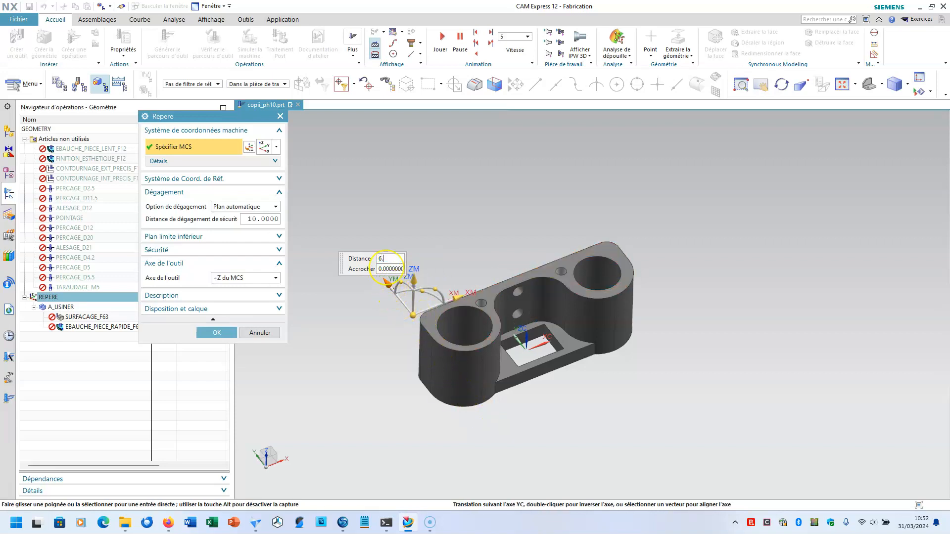
{"action": "type", "text": "6.5"}
{"action": "key", "text": "Return"}
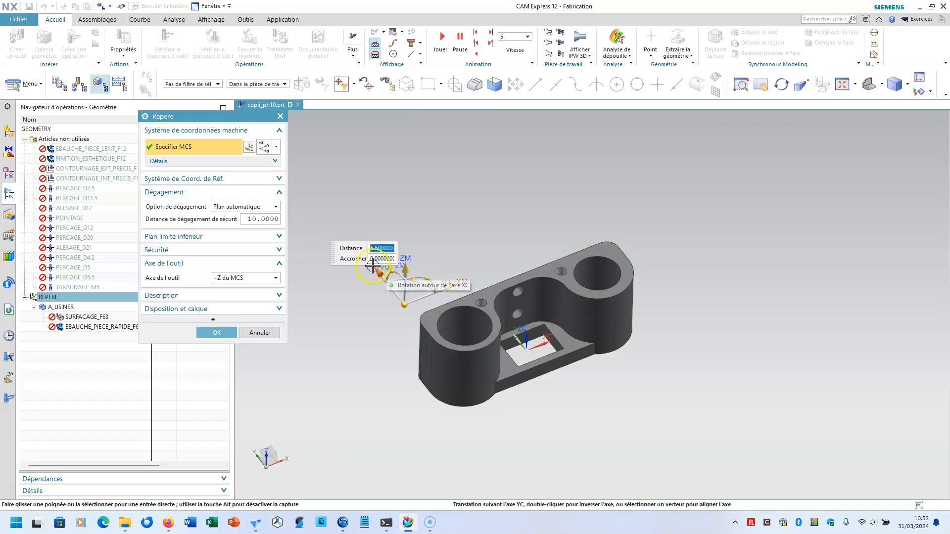
Step: Validate the REPERE coordinate system and edit A_USINER to display its part geometry and its blank
{"action": "left_click", "coordinate": [218, 333]}
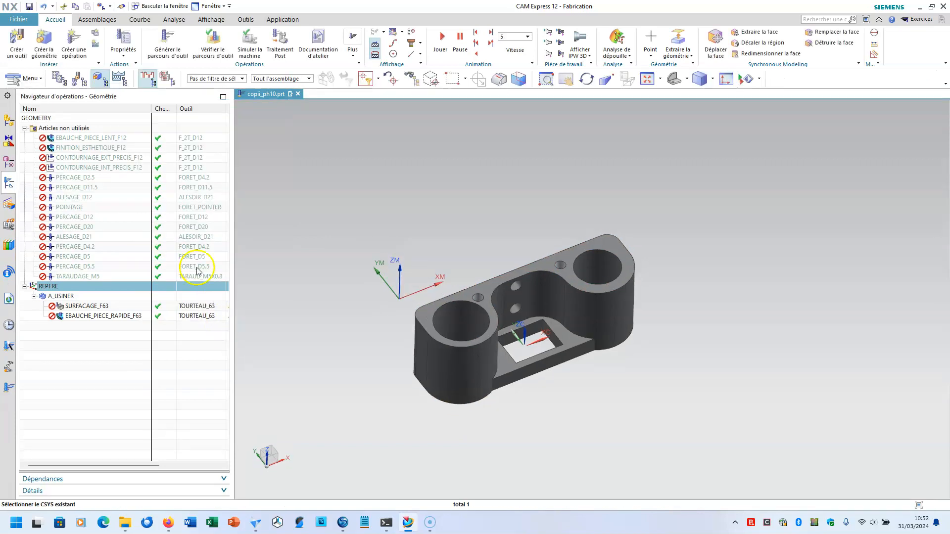
{"action": "left_click", "coordinate": [61, 296]}
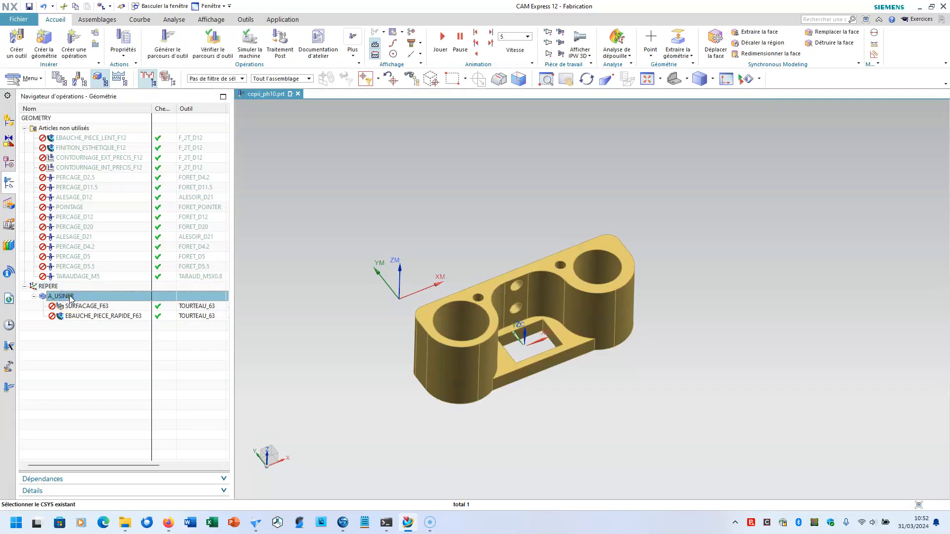
{"action": "double_click", "coordinate": [71, 297]}
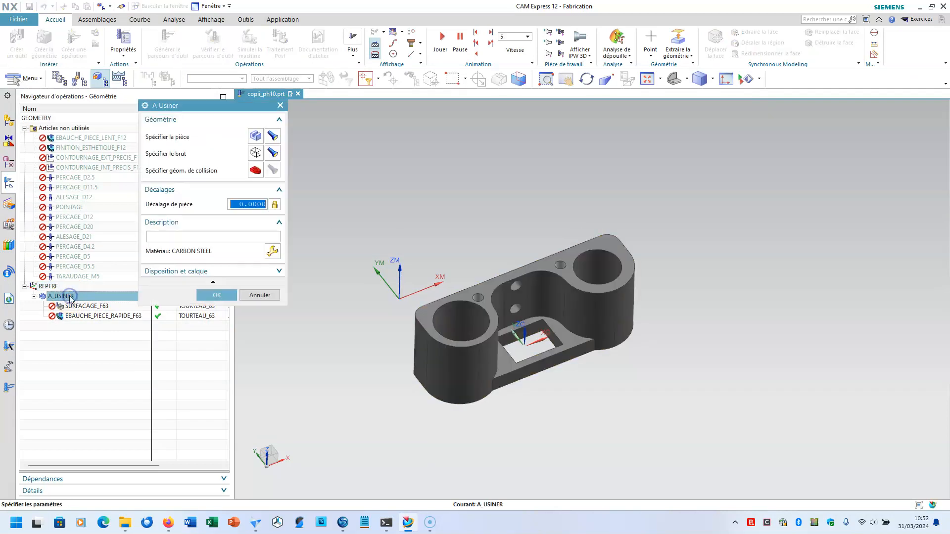
{"action": "left_click", "coordinate": [272, 135]}
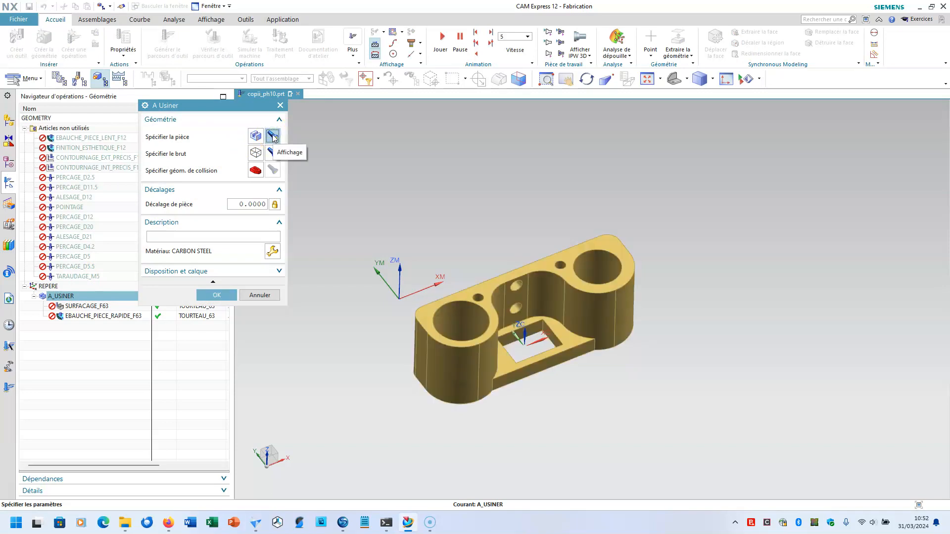
{"action": "left_click", "coordinate": [273, 154]}
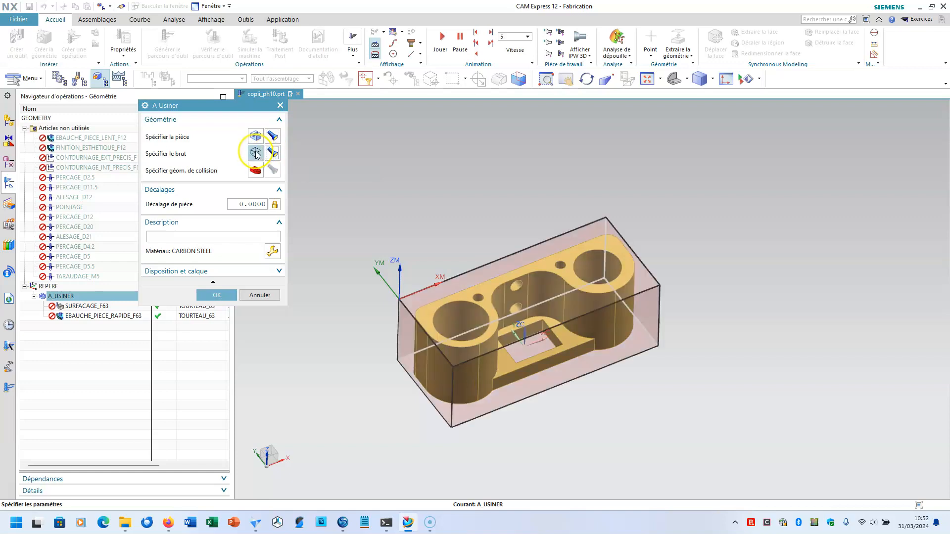
Step: Review the XM, YM and ZM limits of the A_USINER bounding-block blank and validate the geometry
{"action": "left_click", "coordinate": [256, 152]}
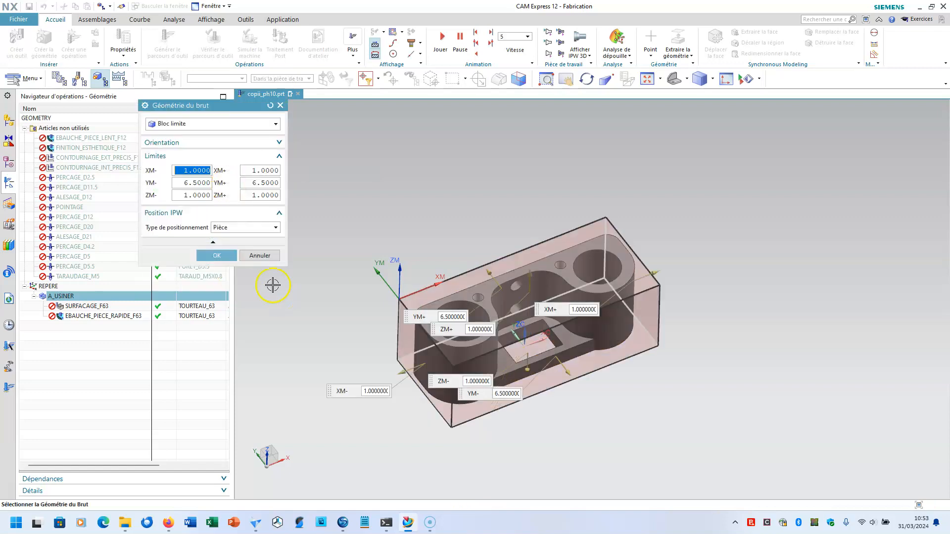
{"action": "double_click", "coordinate": [198, 170]}
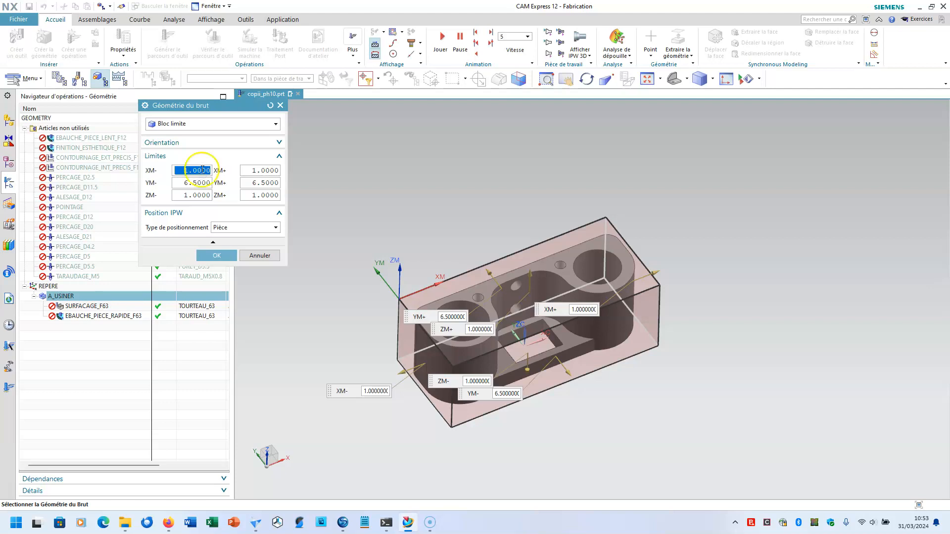
{"action": "double_click", "coordinate": [261, 170]}
{"action": "double_click", "coordinate": [191, 182]}
{"action": "double_click", "coordinate": [265, 186]}
{"action": "left_click", "coordinate": [202, 196]}
{"action": "left_click", "coordinate": [259, 196]}
{"action": "left_click", "coordinate": [258, 195]}
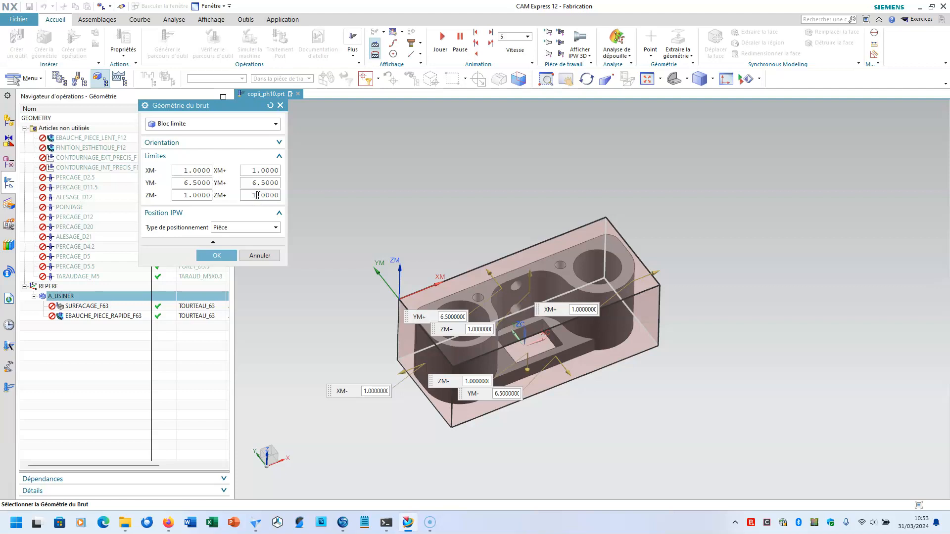
{"action": "middle_click_drag", "start_coordinate": [505, 447], "coordinate": [527, 420]}
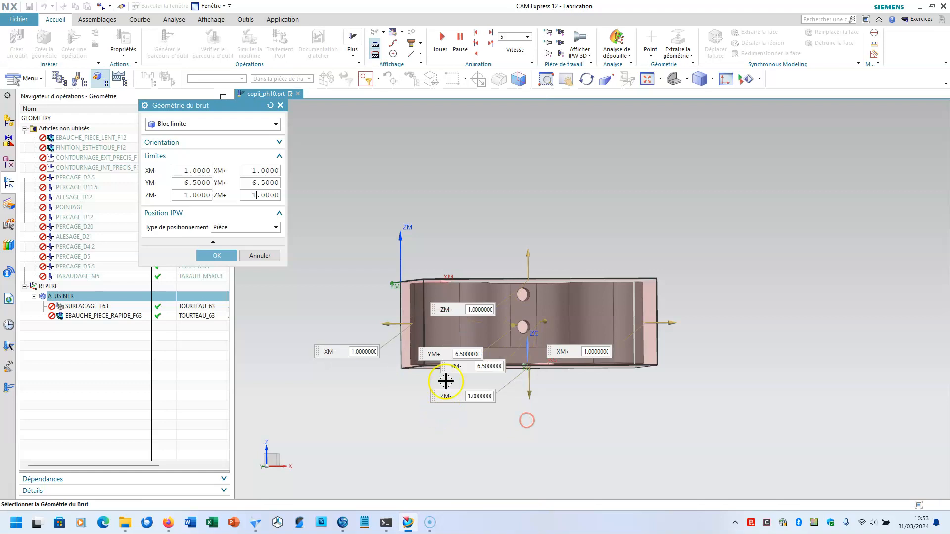
{"action": "middle_click_drag", "start_coordinate": [405, 341], "coordinate": [388, 322]}
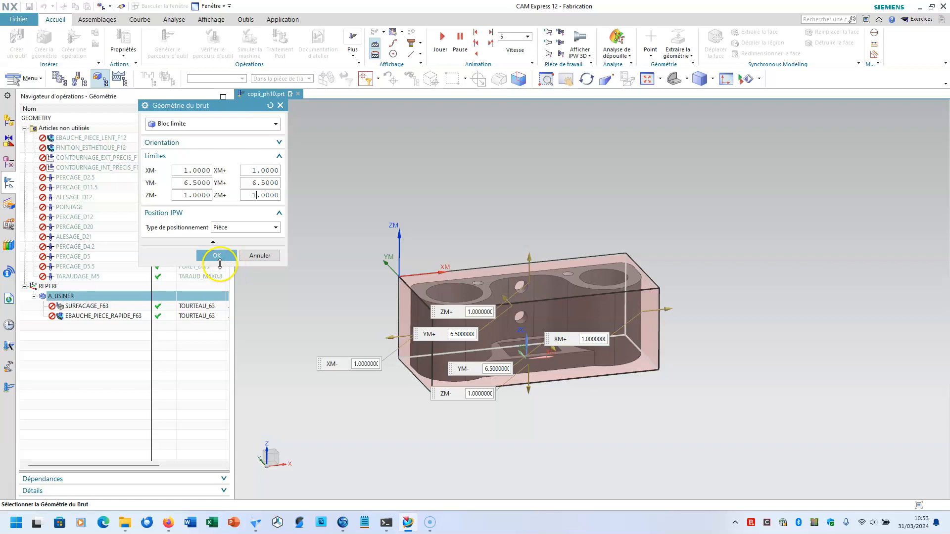
{"action": "left_click", "coordinate": [222, 256]}
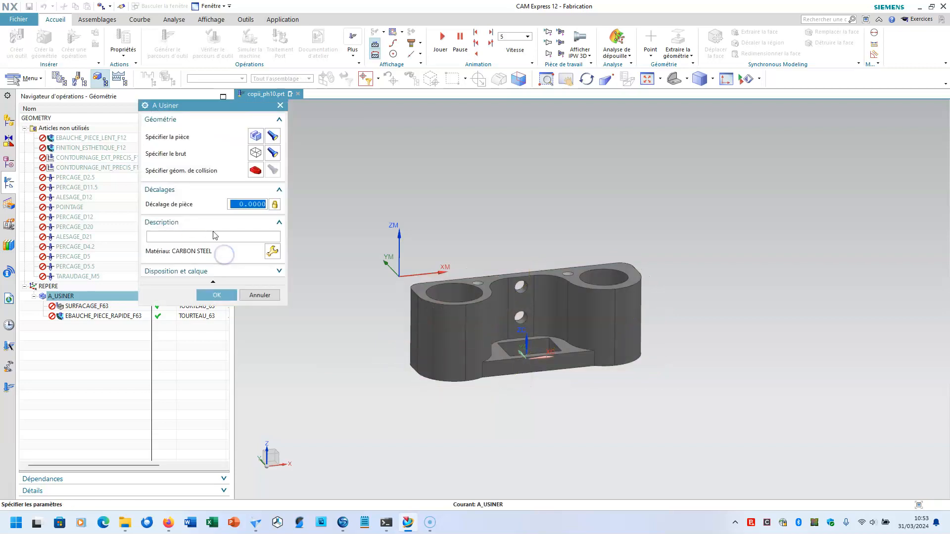
{"action": "left_click", "coordinate": [216, 293]}
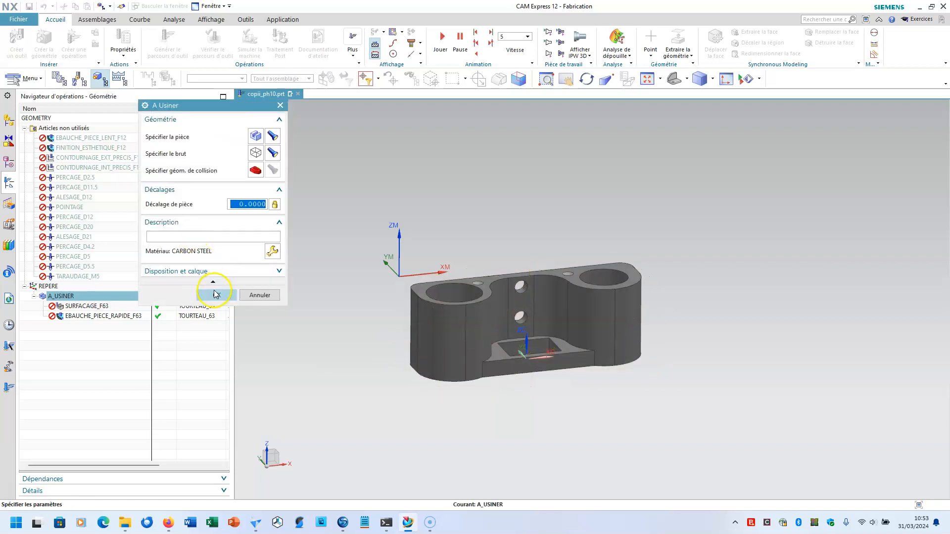
Step: Replace the floor geometry of the SURFACAGE_F63 cut area with the part's upper face
{"action": "left_click", "coordinate": [82, 305]}
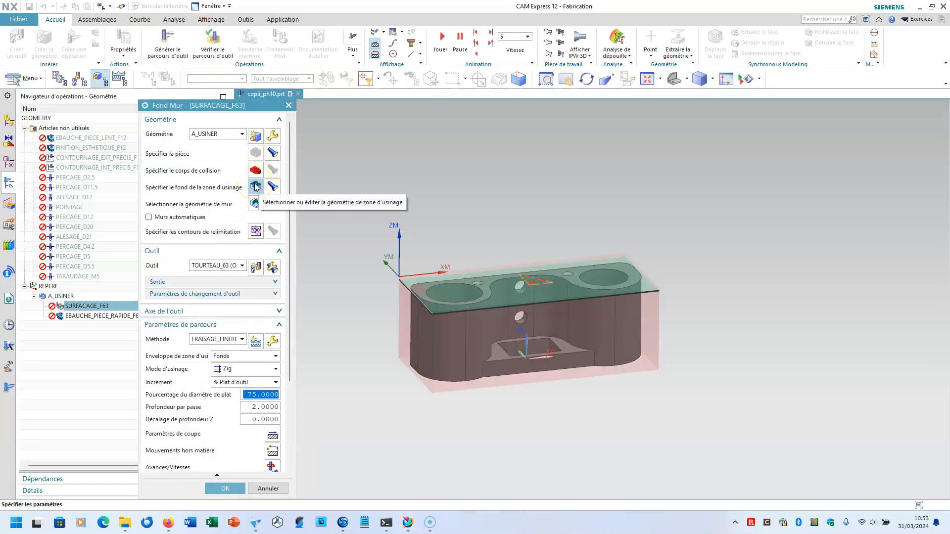
{"action": "left_click", "coordinate": [255, 186]}
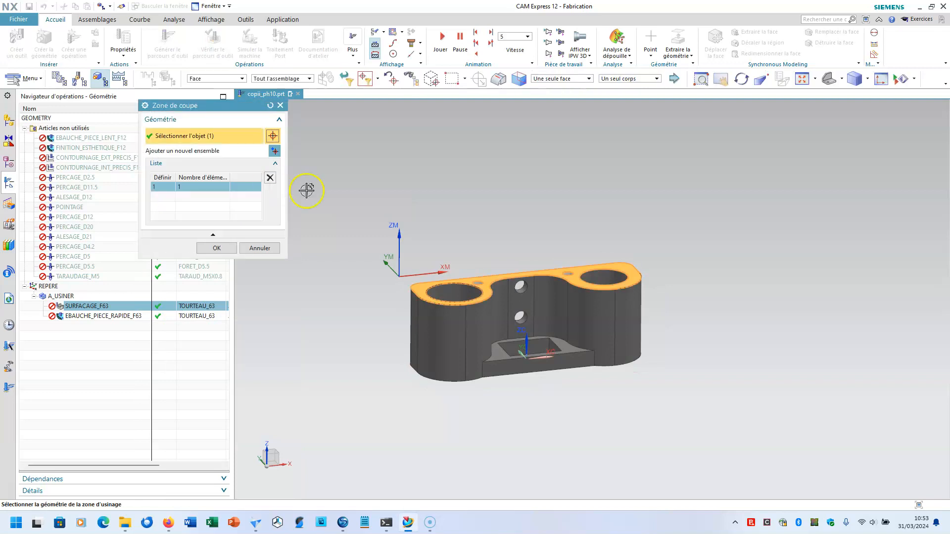
{"action": "left_click", "coordinate": [270, 177]}
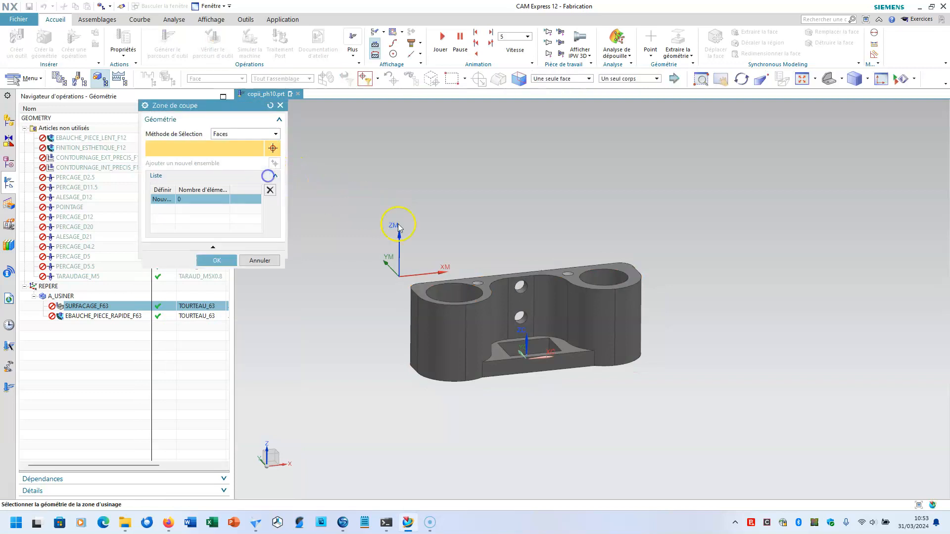
{"action": "left_click", "coordinate": [489, 276]}
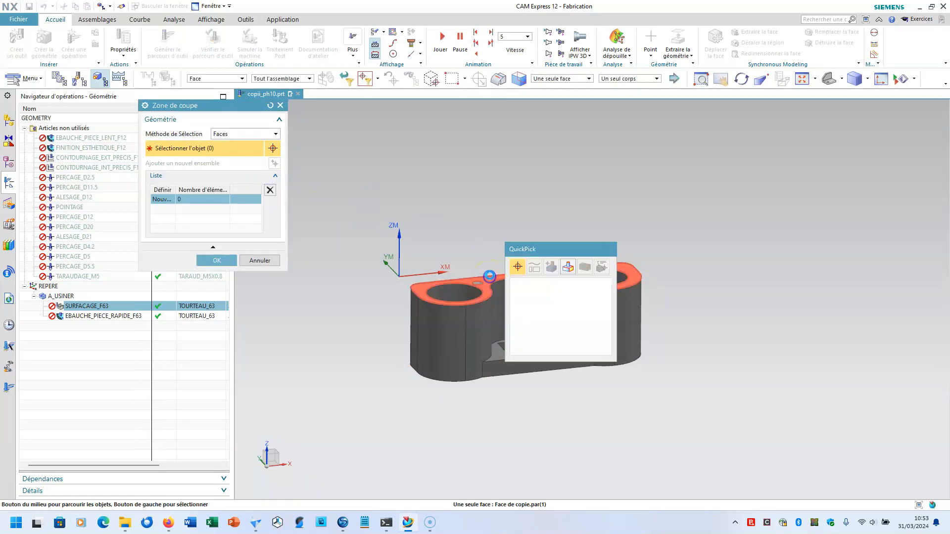
{"action": "left_click", "coordinate": [539, 280]}
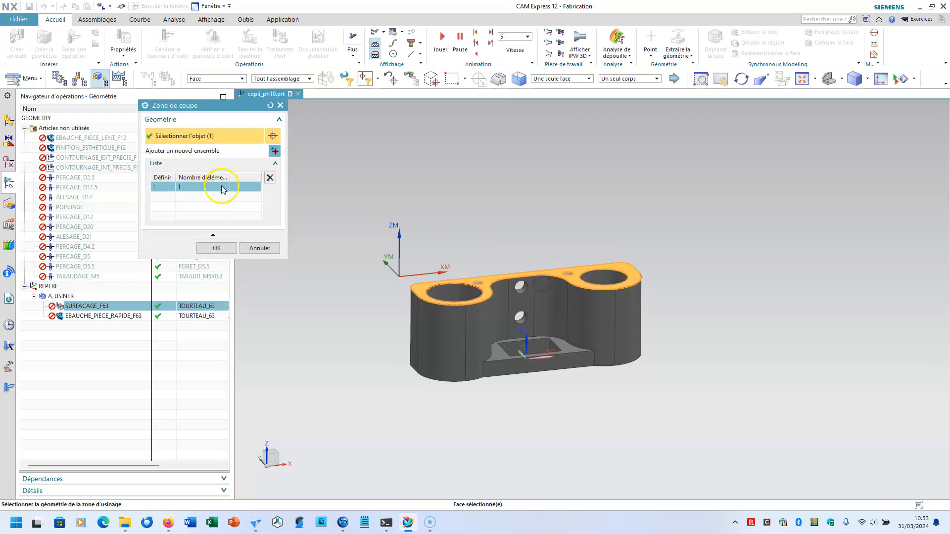
{"action": "left_click", "coordinate": [218, 248]}
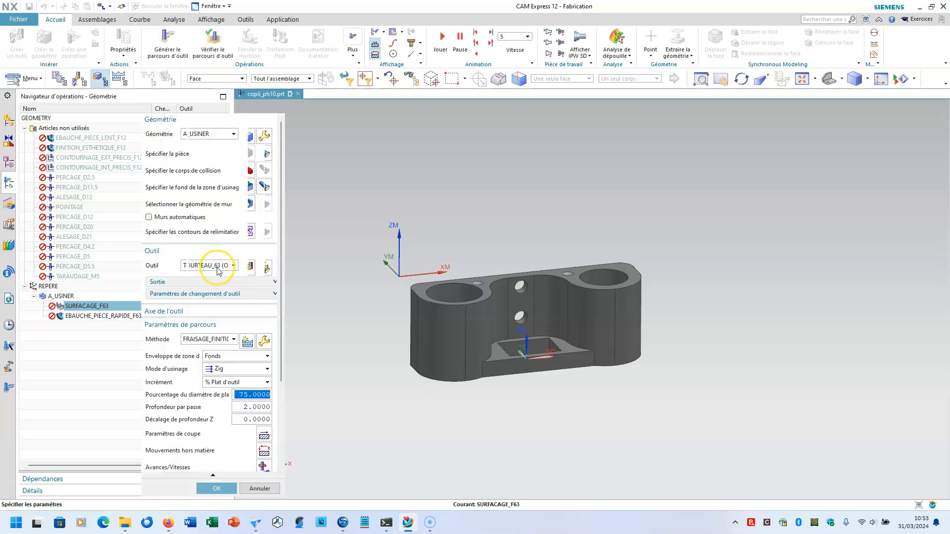
Step: Generate the SURFACAGE_F63 facing toolpath and validate the operation
{"action": "scroll", "coordinate": [247, 296], "scroll_direction": "down", "scroll_amount": 5}
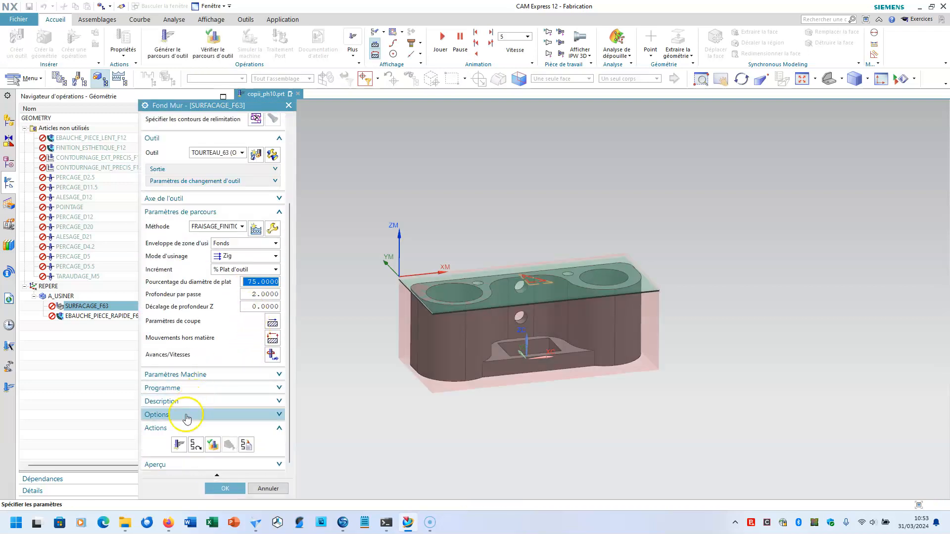
{"action": "left_click", "coordinate": [179, 447]}
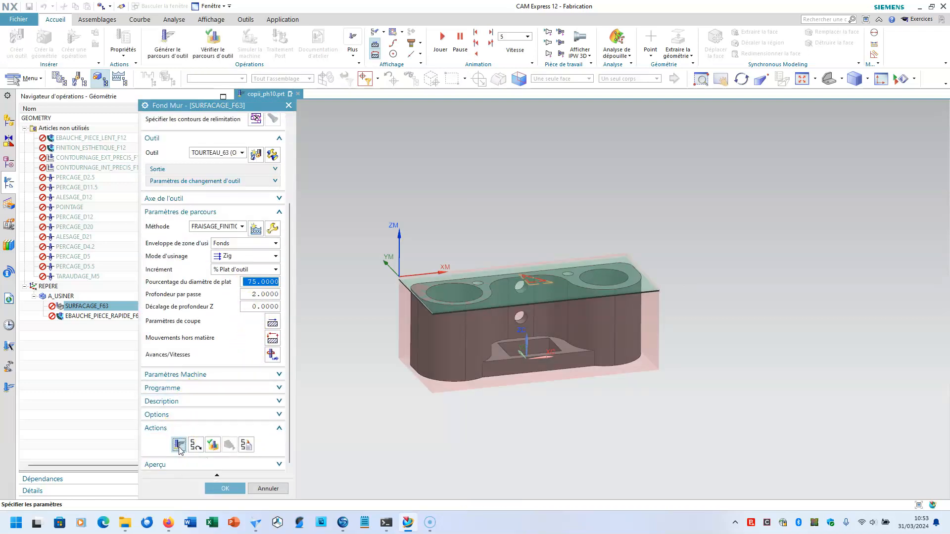
{"action": "middle_click", "coordinate": [178, 448]}
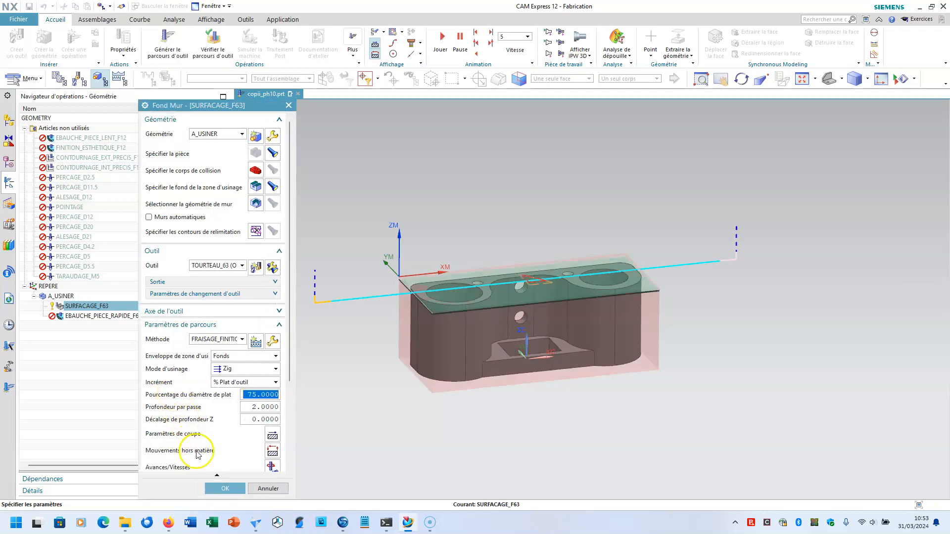
{"action": "left_click", "coordinate": [221, 489]}
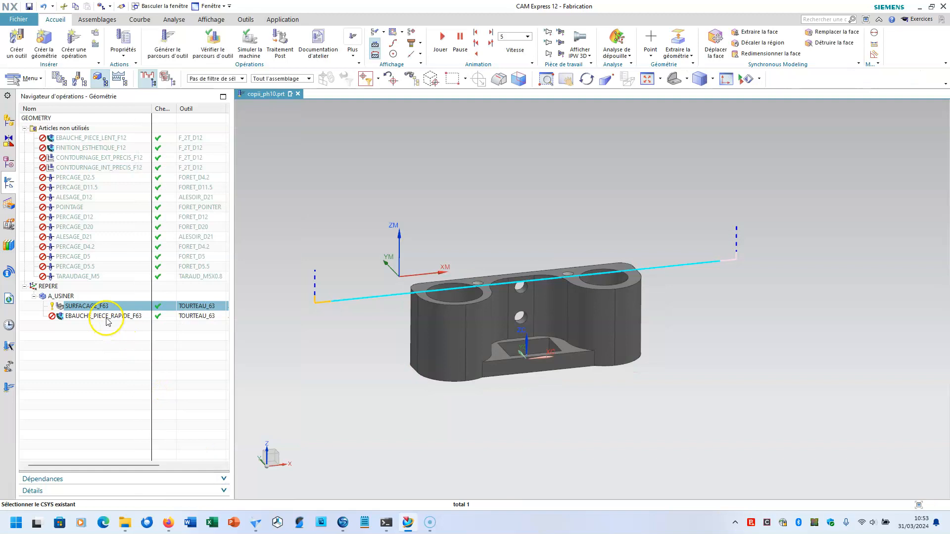
Step: Generate the toolpath of the EBAUCHE_PIECE_RAPIDE_F63 roughing operation
{"action": "left_click", "coordinate": [106, 318]}
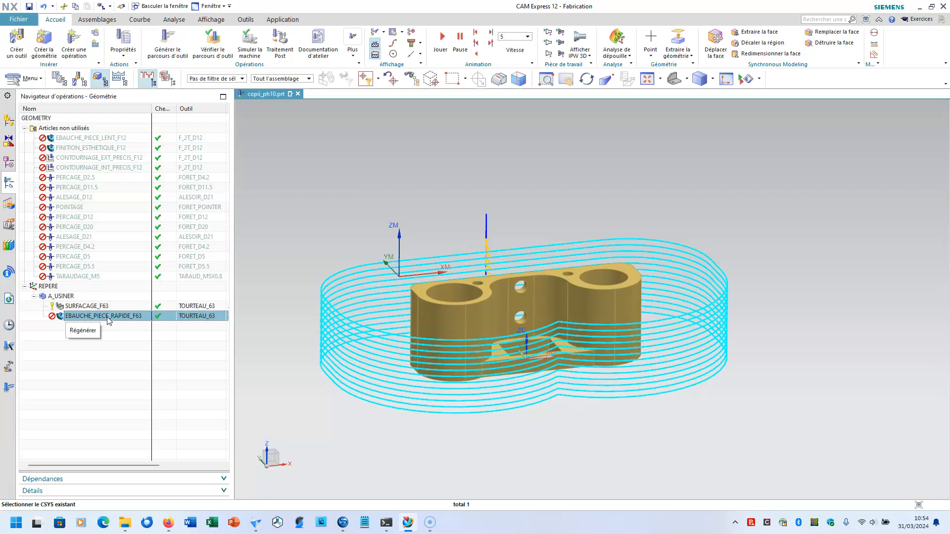
{"action": "left_click", "coordinate": [76, 317]}
{"action": "left_click", "coordinate": [169, 44]}
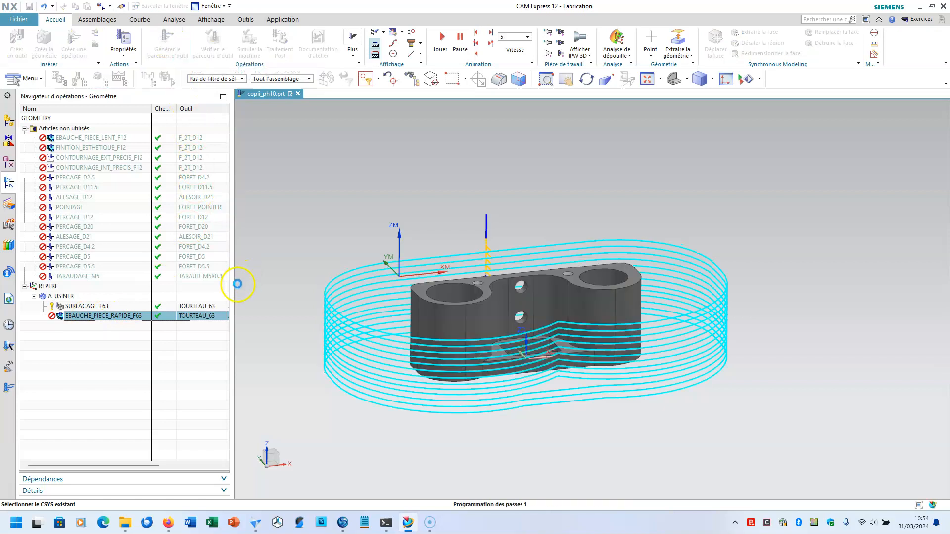
Step: Examine the path settings, feeds and speeds of EBAUCHE_PIECE_RAPIDE_F63 and leave the operation unmodified
{"action": "double_click", "coordinate": [93, 317]}
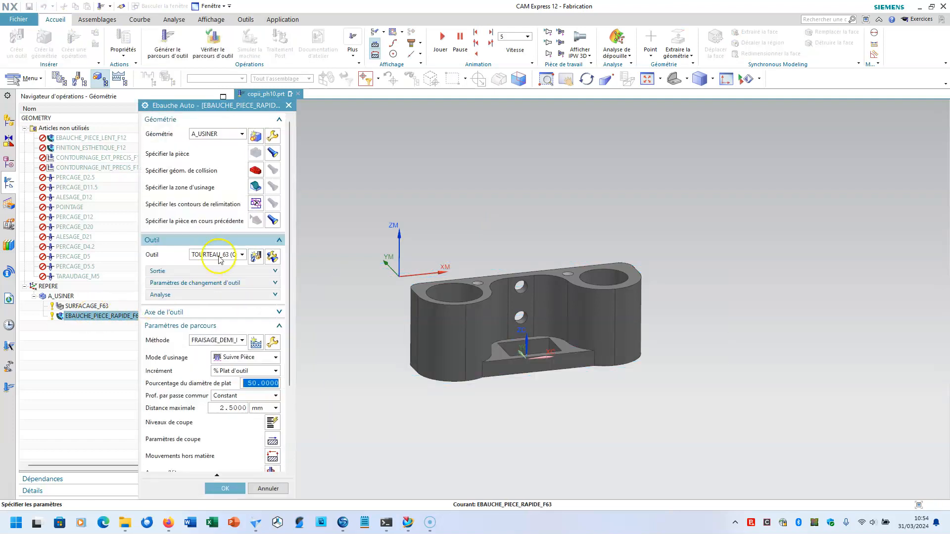
{"action": "scroll", "coordinate": [257, 197], "scroll_direction": "down", "scroll_amount": 2}
{"action": "scroll", "coordinate": [257, 197], "scroll_direction": "down", "scroll_amount": 3}
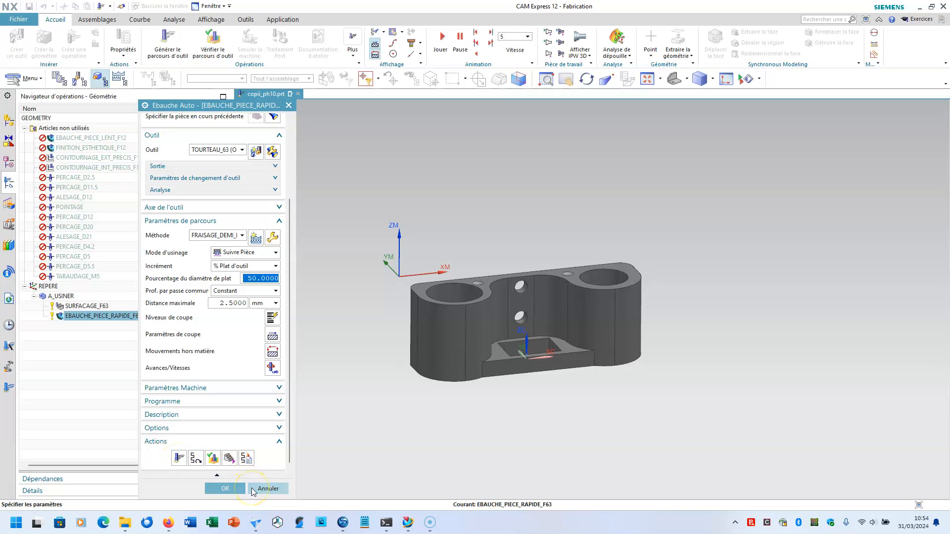
{"action": "left_click", "coordinate": [272, 368]}
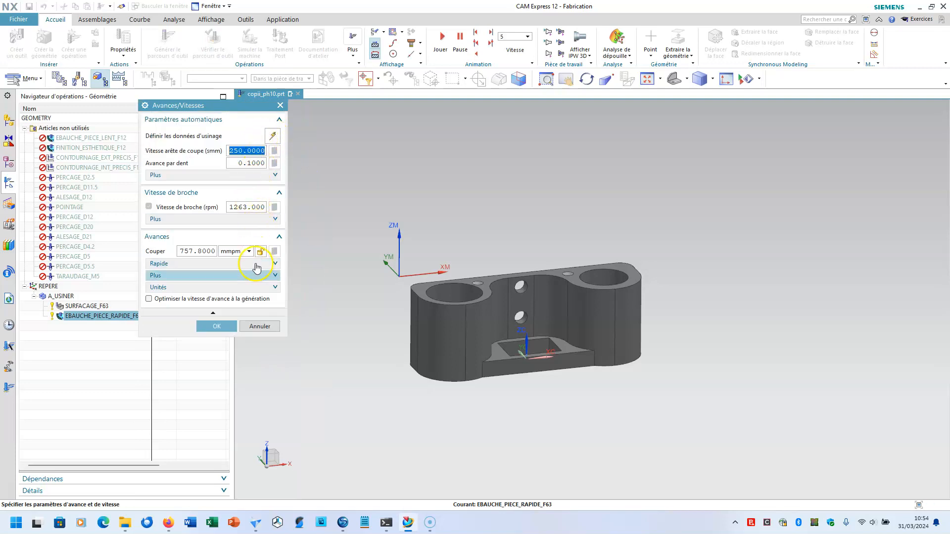
{"action": "left_click", "coordinate": [257, 325]}
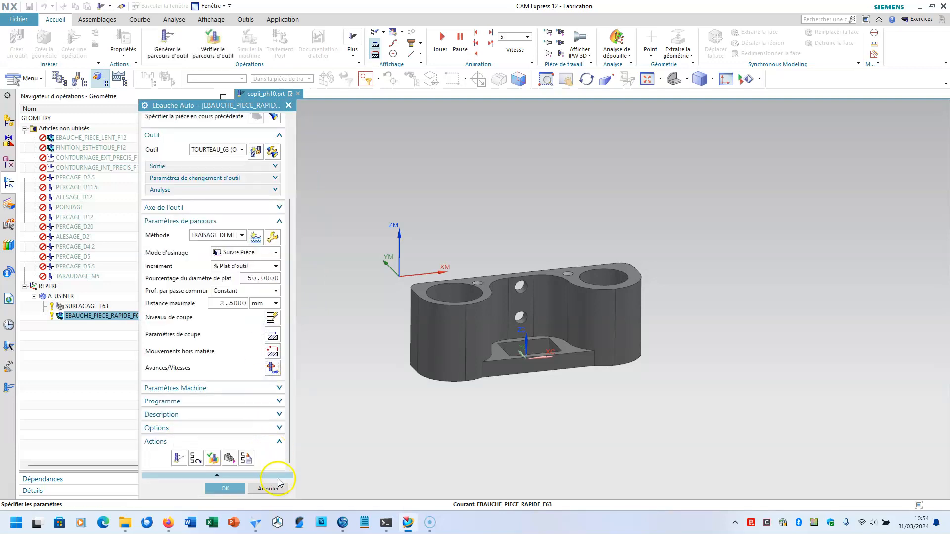
{"action": "left_click", "coordinate": [267, 489]}
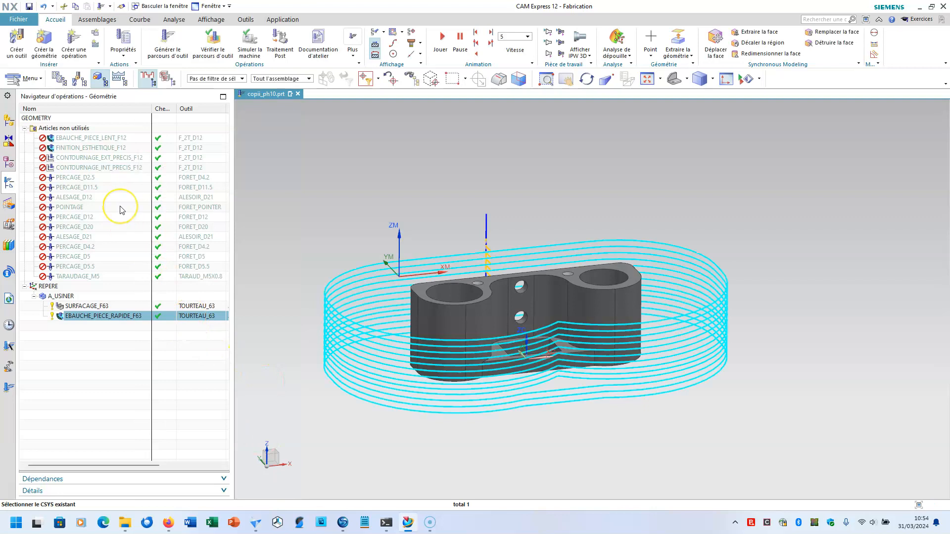
Step: Verify the toolpaths under REPERE by replaying them at animation speed 9, and stop the replay during roughing
{"action": "middle_click_drag", "start_coordinate": [284, 176], "coordinate": [303, 186]}
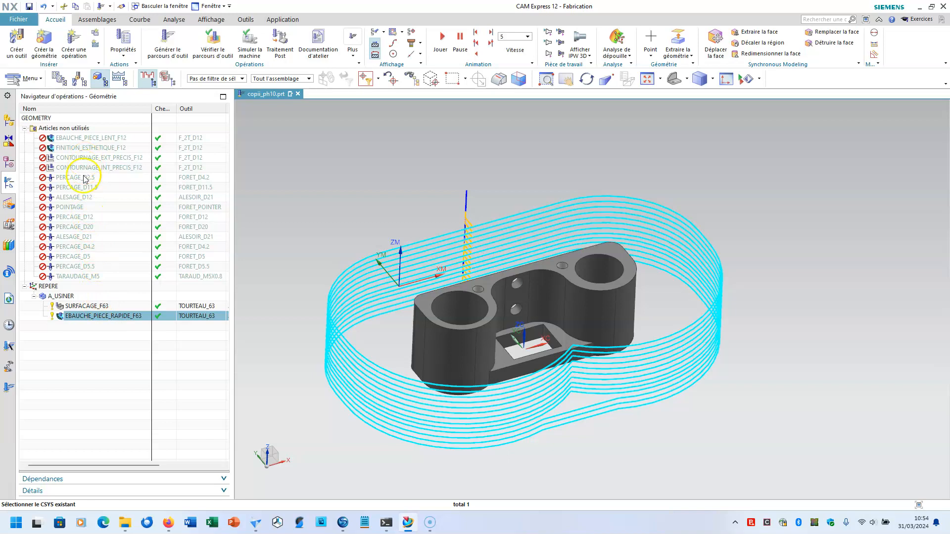
{"action": "left_click", "coordinate": [49, 286]}
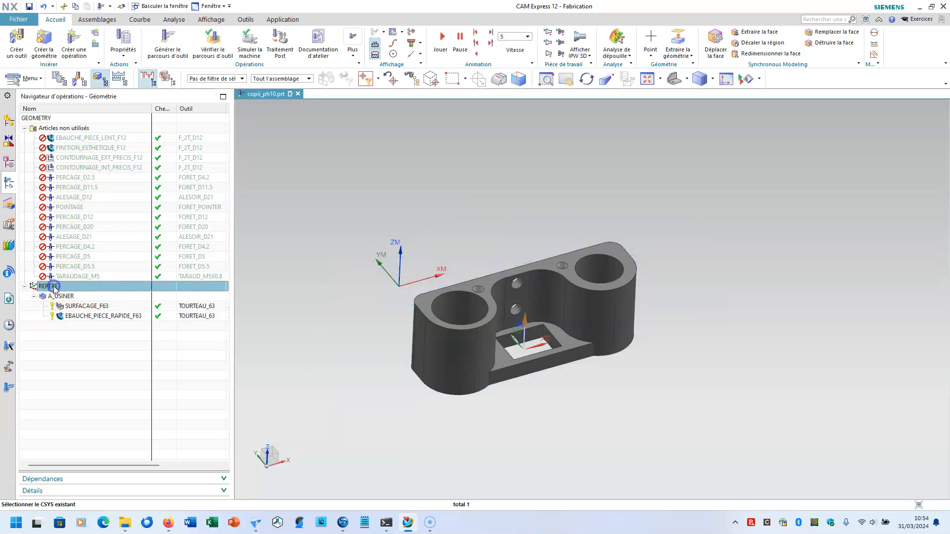
{"action": "left_click", "coordinate": [205, 45]}
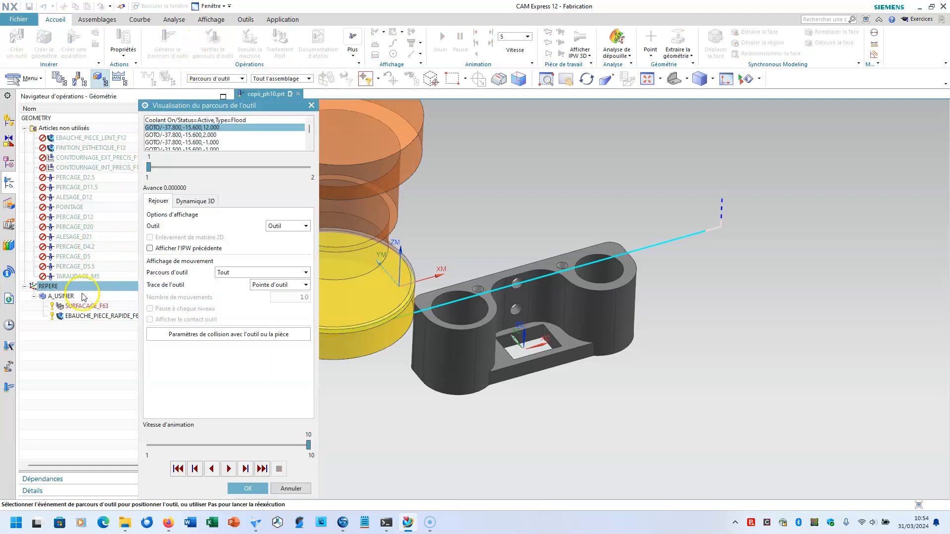
{"action": "left_click", "coordinate": [231, 447]}
{"action": "left_click", "coordinate": [228, 468]}
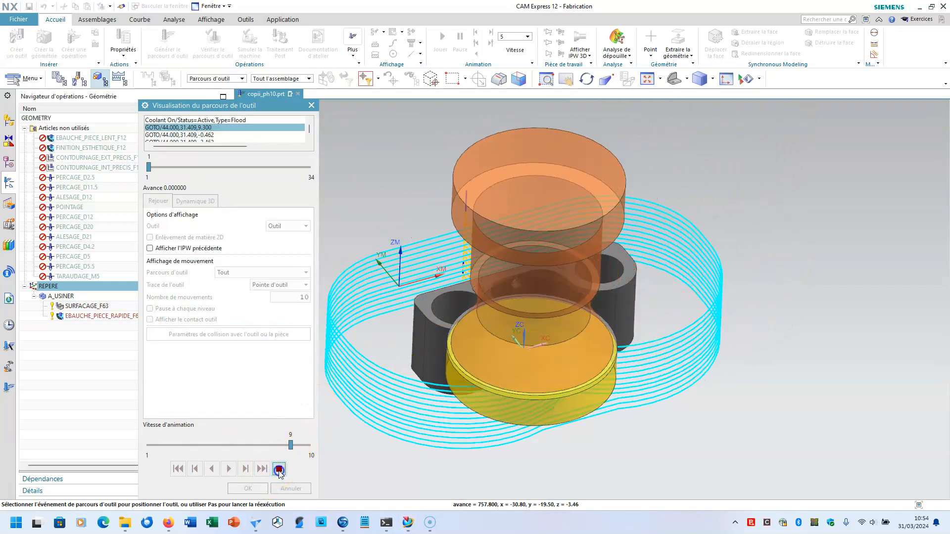
{"action": "left_click", "coordinate": [279, 469]}
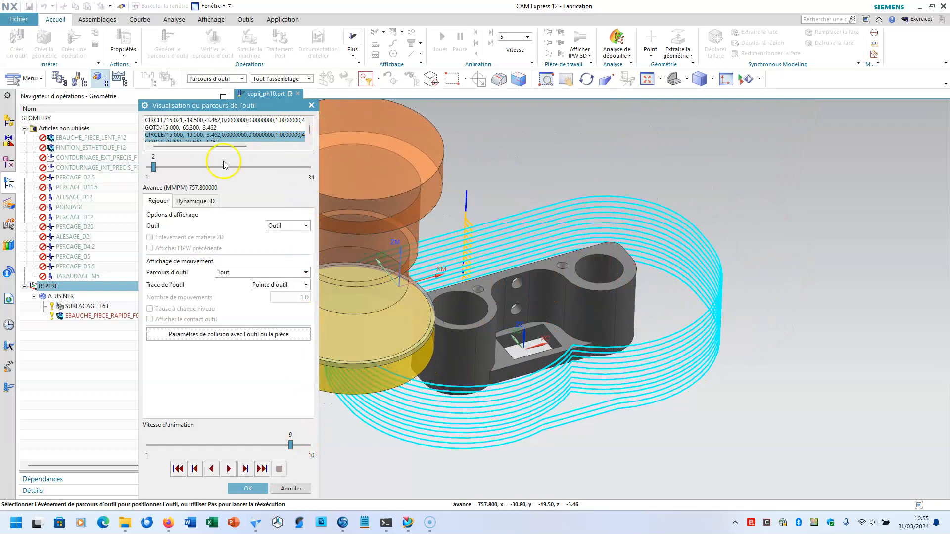
Step: Simulate the material removal of the REPERE operations in dynamic 3D, inspect the machined upper face and close the verification
{"action": "left_click", "coordinate": [186, 202]}
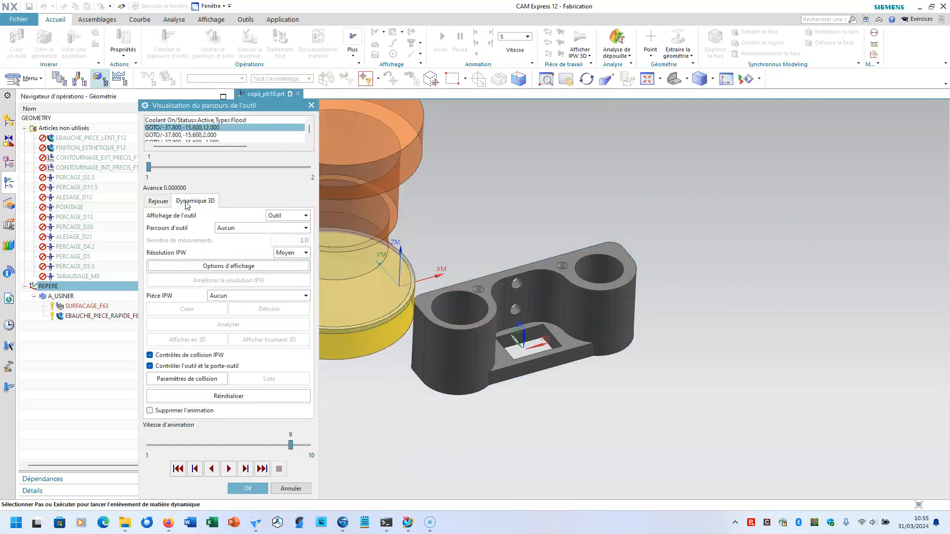
{"action": "left_click", "coordinate": [229, 470]}
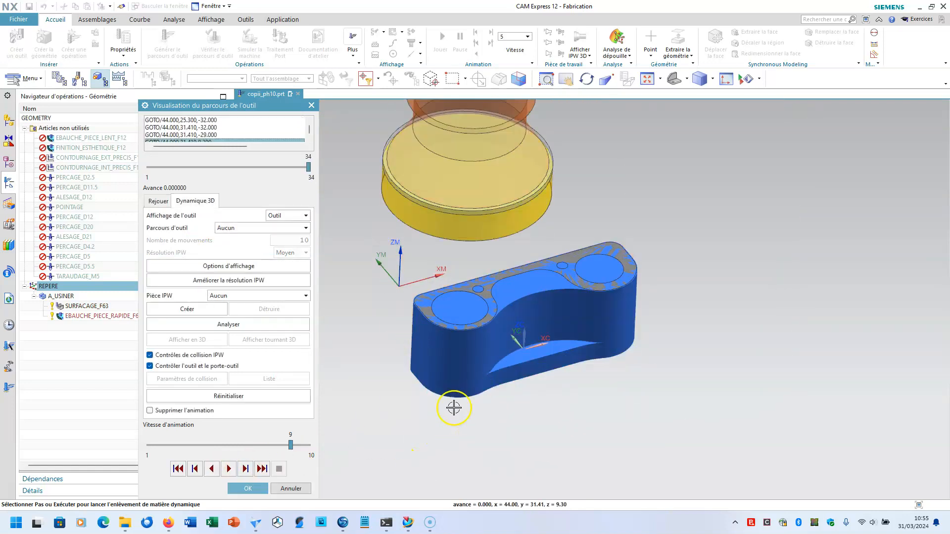
{"action": "scroll", "coordinate": [425, 322], "scroll_direction": "up", "scroll_amount": 5}
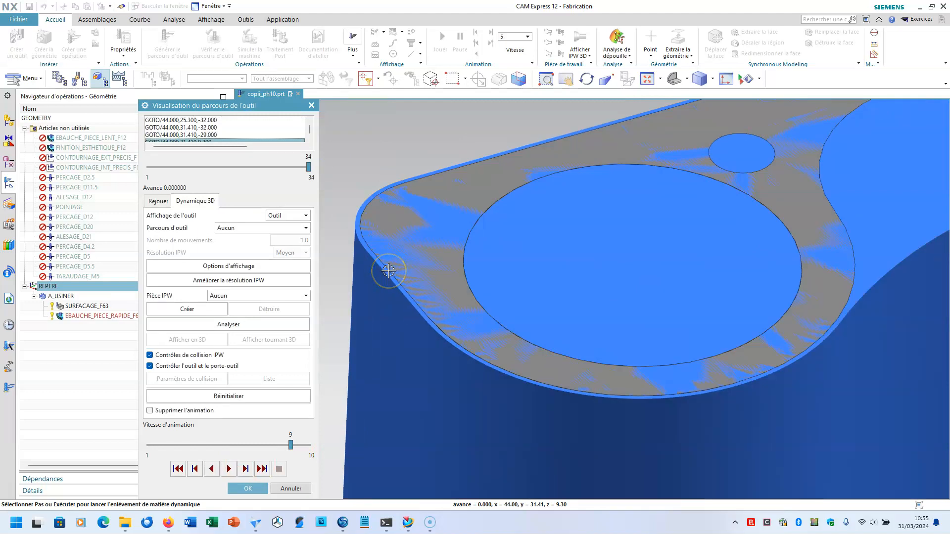
{"action": "scroll", "coordinate": [389, 271], "scroll_direction": "down", "scroll_amount": 5}
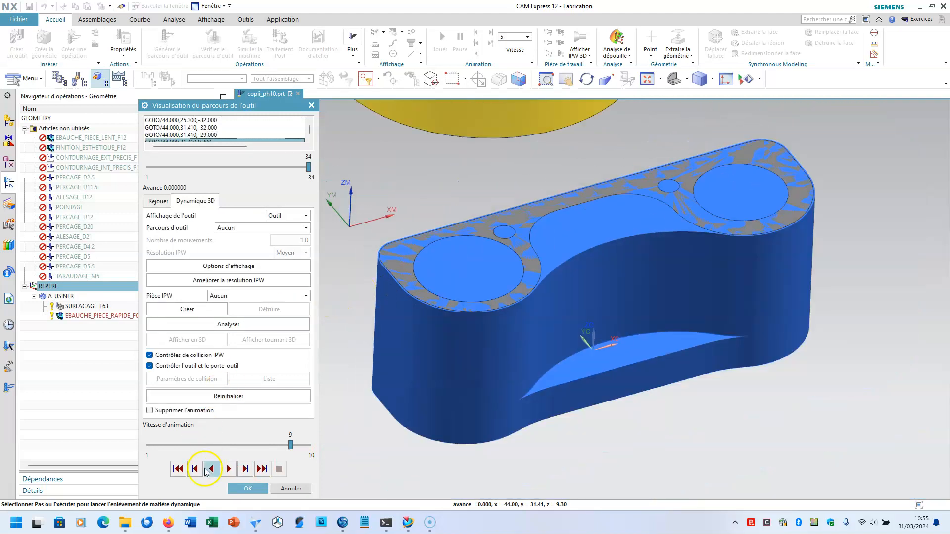
{"action": "left_click", "coordinate": [245, 489]}
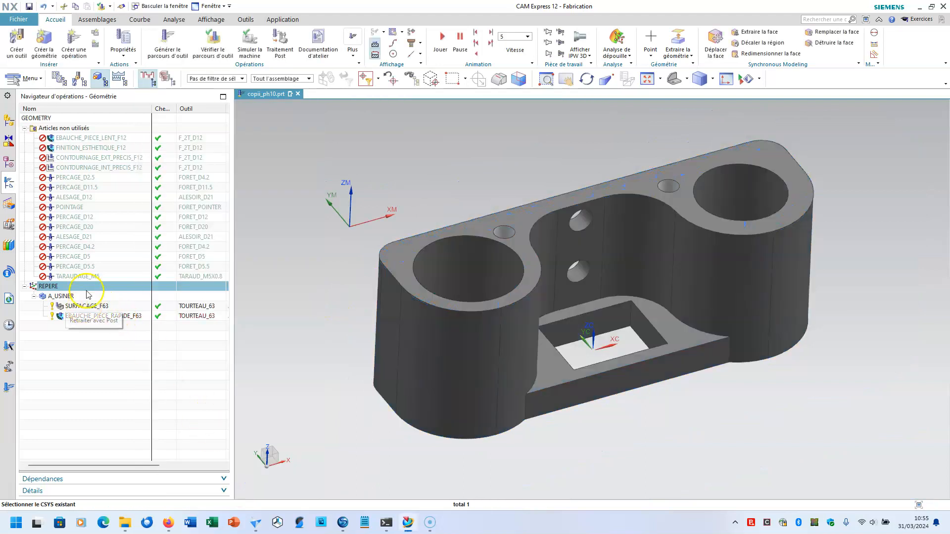
Step: Place FINITION_ESTHETIQUE_F12 under A_USINER after EBAUCHE_PIECE_RAPIDE_F63 and generate its toolpath
{"action": "left_click", "coordinate": [95, 149]}
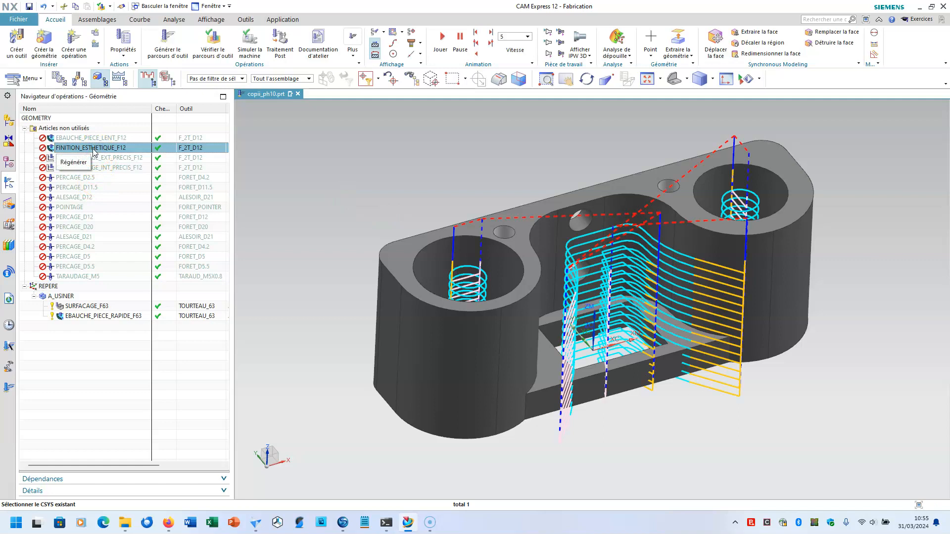
{"action": "left_click_drag", "start_coordinate": [94, 151], "coordinate": [110, 323]}
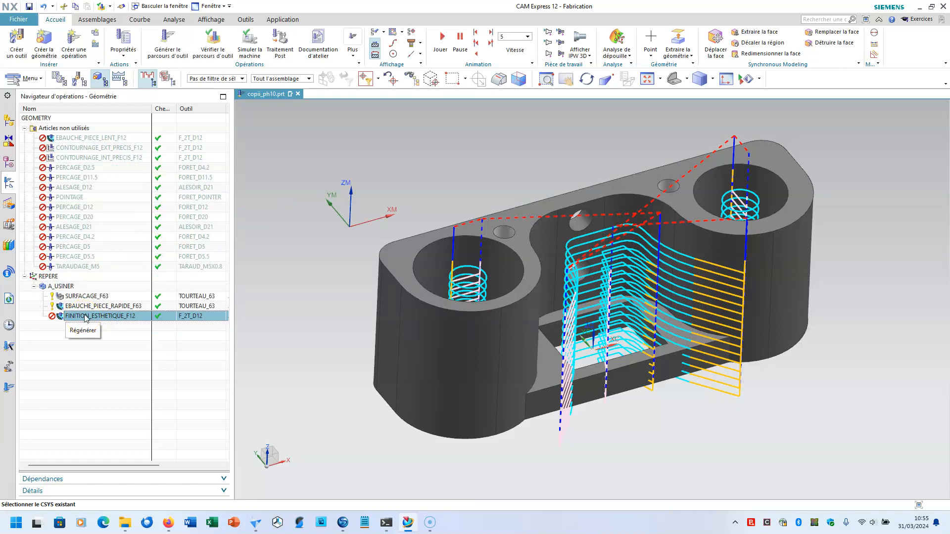
{"action": "left_click", "coordinate": [167, 40]}
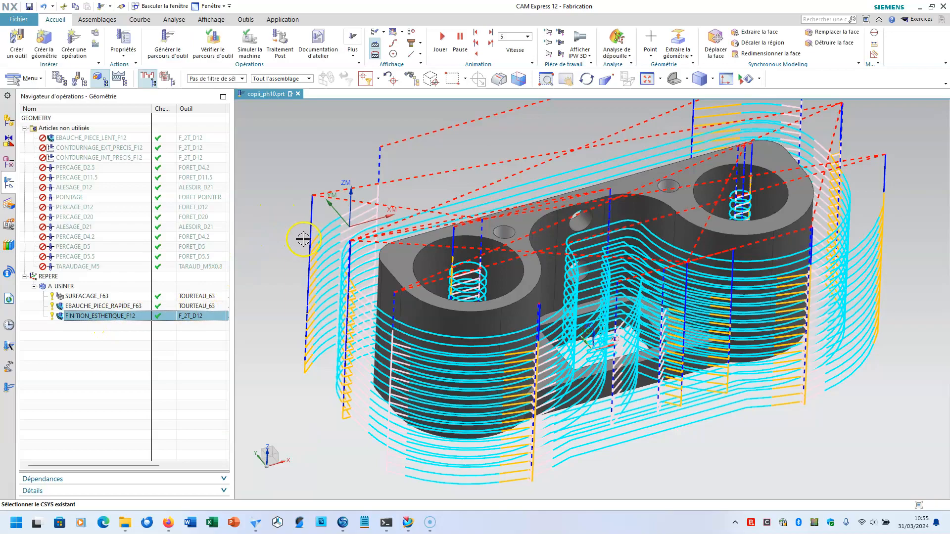
{"action": "mouse_move", "coordinate": [302, 235]}
{"action": "middle_mouse_down"}
{"action": "mouse_move", "coordinate": [305, 250]}
{"action": "mouse_move", "coordinate": [305, 243]}
{"action": "middle_mouse_up"}
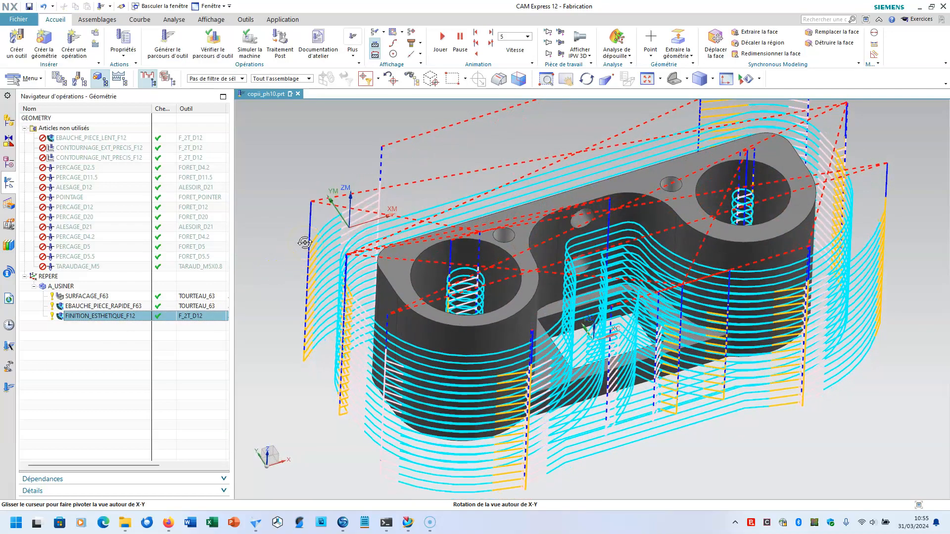
{"action": "left_click", "coordinate": [70, 286]}
{"action": "left_click", "coordinate": [80, 316]}
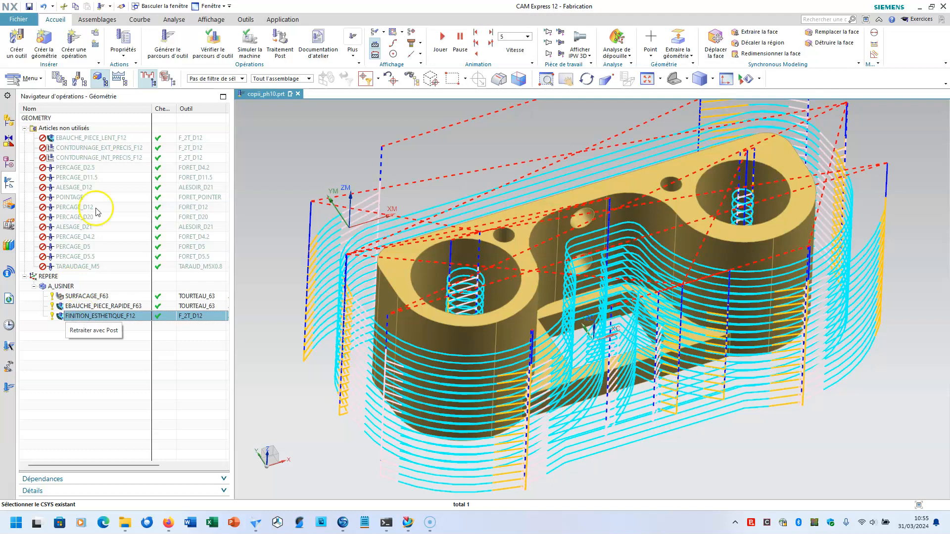
Step: In the program order, move FINITION_ESTHETIQUE_F12 into program 1 after EBAUCHE_PIECE_RAPIDE_F63
{"action": "left_click", "coordinate": [60, 79]}
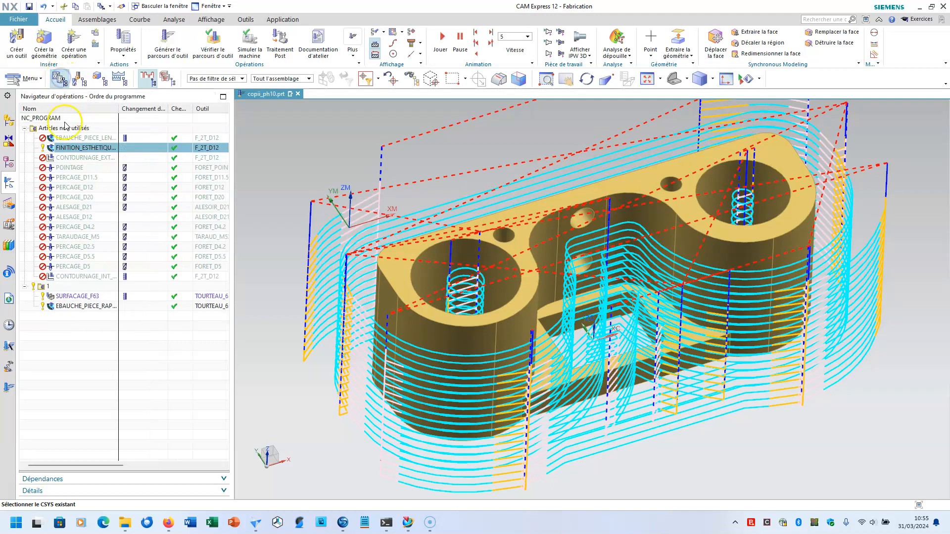
{"action": "left_click_drag", "start_coordinate": [74, 147], "coordinate": [78, 314]}
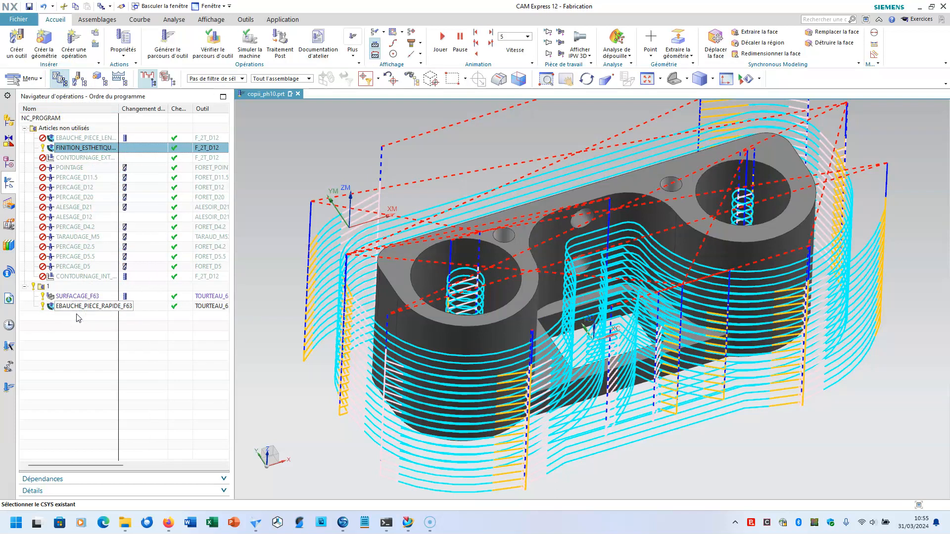
{"action": "left_click_drag", "start_coordinate": [79, 149], "coordinate": [87, 313]}
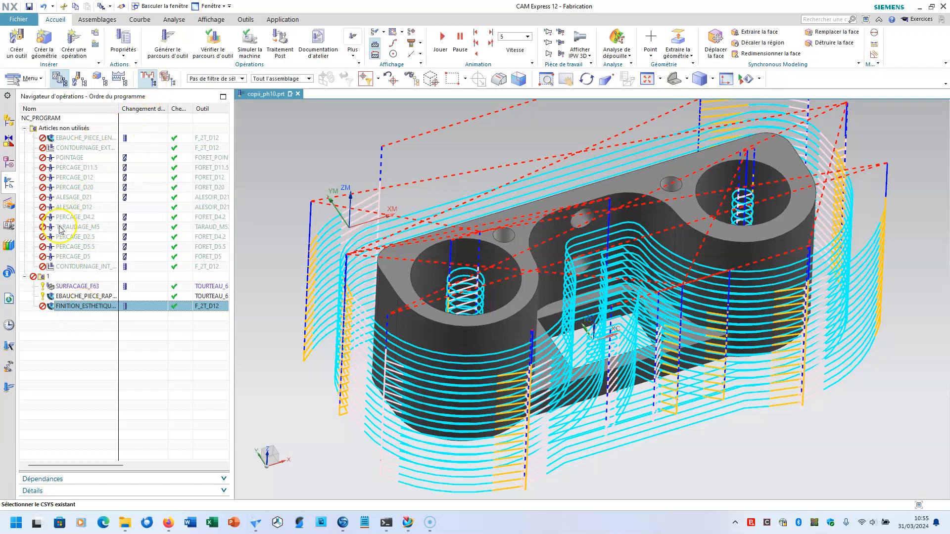
Step: Return to the geometry view, regenerate the FINITION_ESTHETIQUE_F12 toolpath and inspect it around the bores and central pocket
{"action": "left_click", "coordinate": [105, 80]}
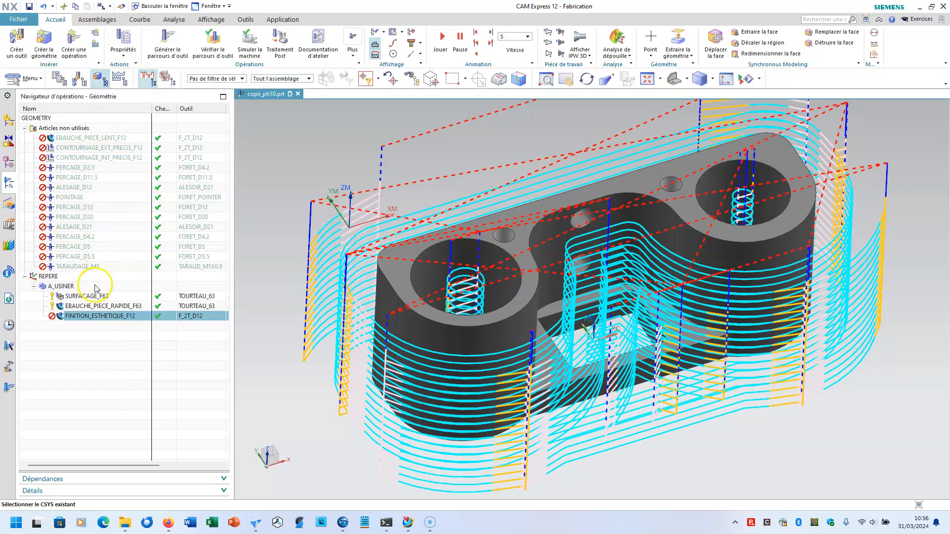
{"action": "left_click", "coordinate": [166, 48]}
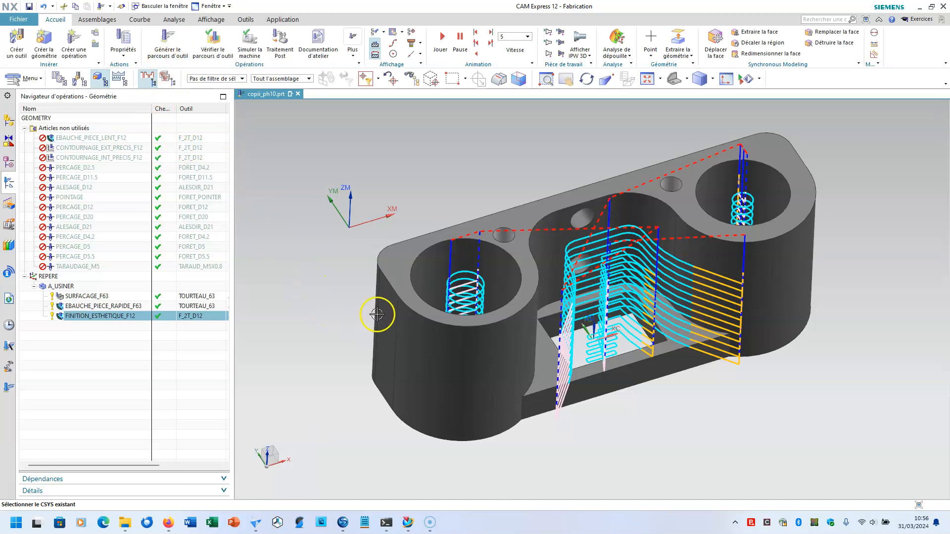
{"action": "middle_click_drag", "start_coordinate": [456, 273], "coordinate": [460, 301]}
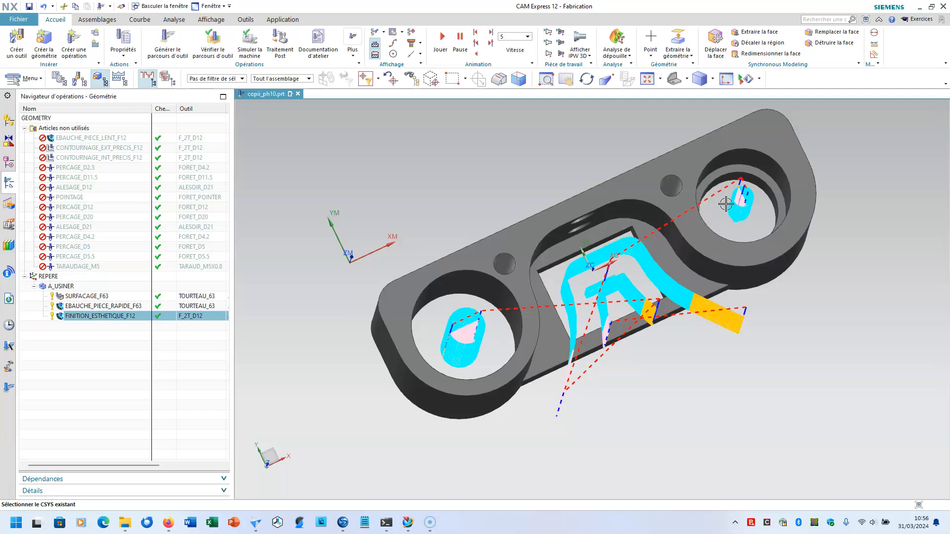
{"action": "middle_click_drag", "start_coordinate": [687, 390], "coordinate": [292, 225]}
Step: Place POINTAGE between EBAUCHE_PIECE_RAPIDE_F63 and FINITION_ESTHETIQUE_F12, both under A_USINER and in program 1
{"action": "left_click_drag", "start_coordinate": [68, 197], "coordinate": [101, 312]}
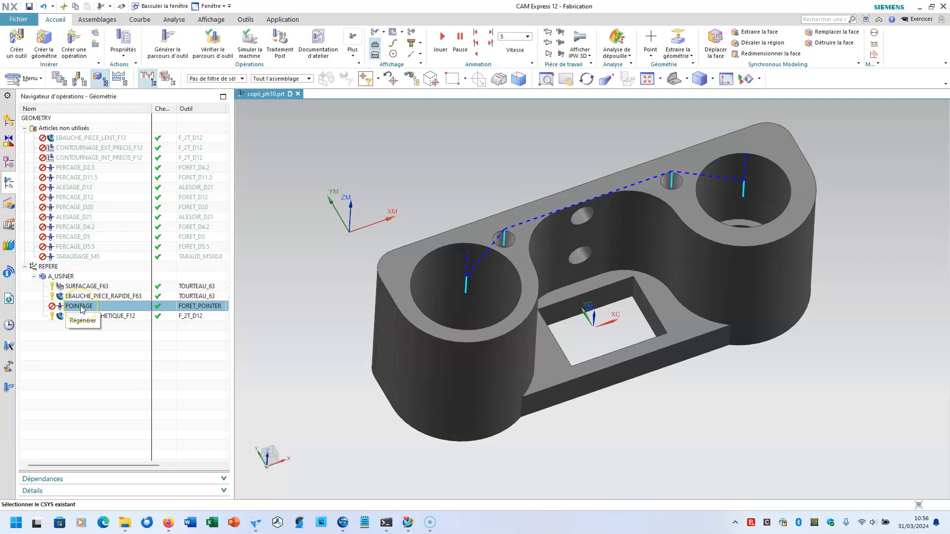
{"action": "left_click", "coordinate": [59, 79]}
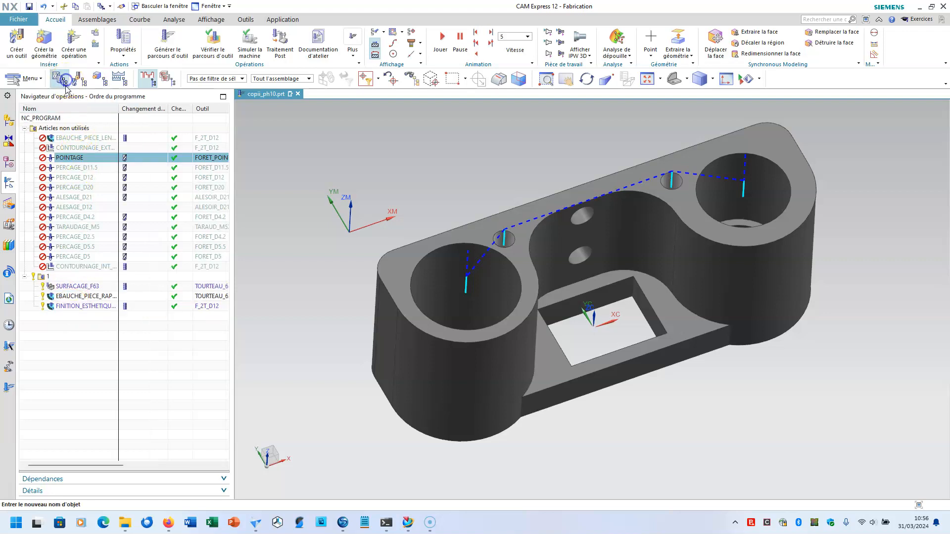
{"action": "left_click_drag", "start_coordinate": [62, 159], "coordinate": [86, 301]}
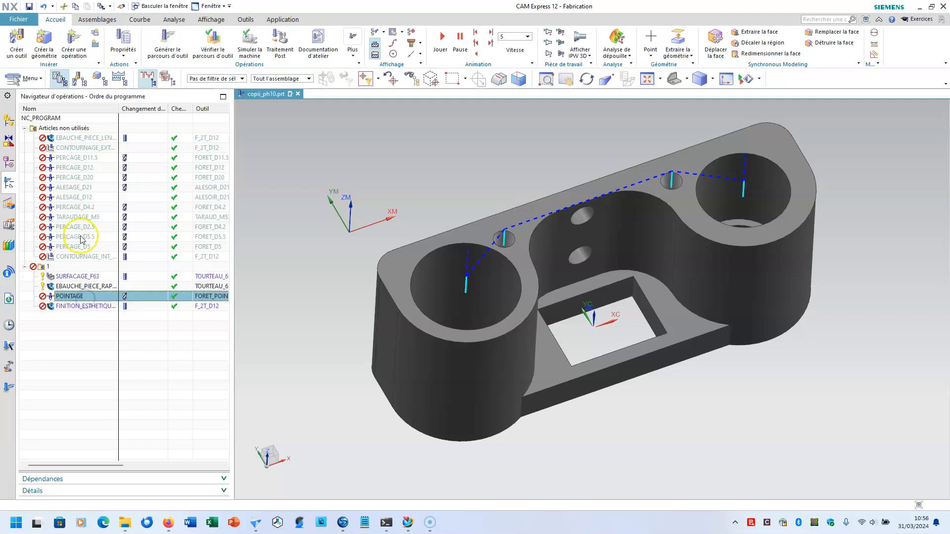
{"action": "left_click", "coordinate": [97, 79]}
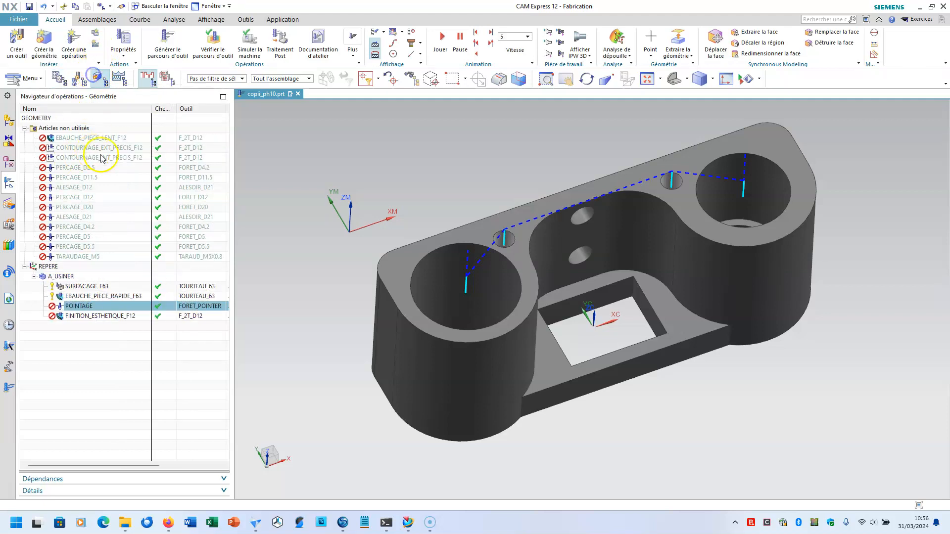
Step: Edit the POINTAGE operation and remove all the existing holes from its feature geometry list
{"action": "double_click", "coordinate": [72, 307]}
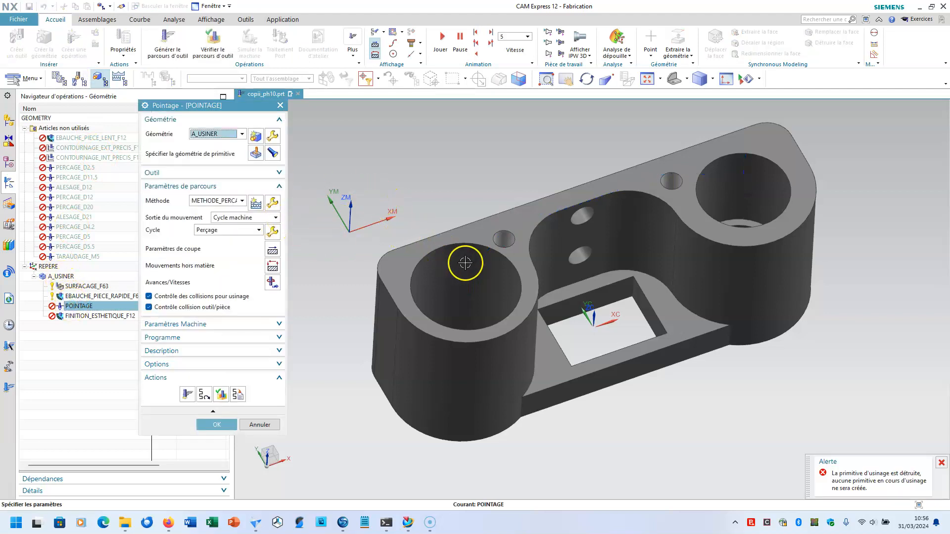
{"action": "middle_click_drag", "start_coordinate": [467, 261], "coordinate": [466, 282]}
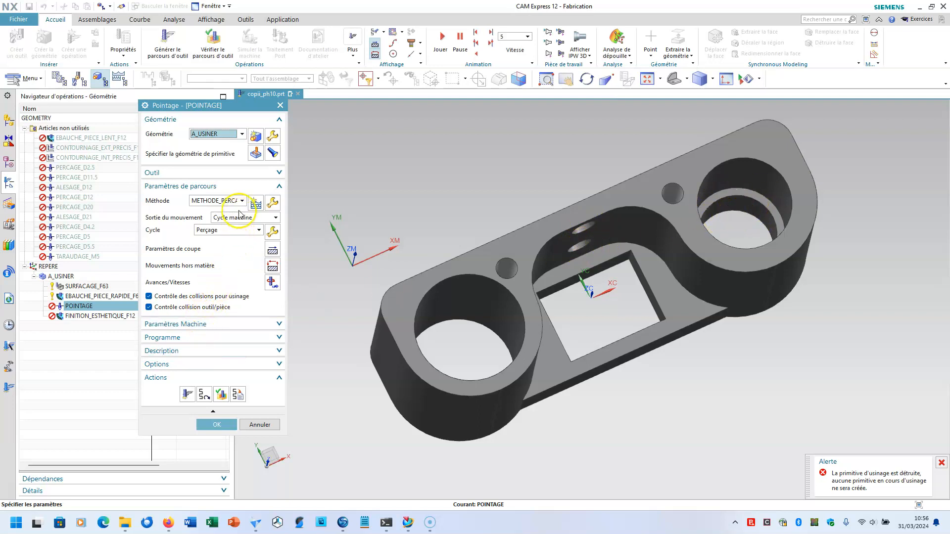
{"action": "left_click", "coordinate": [251, 153]}
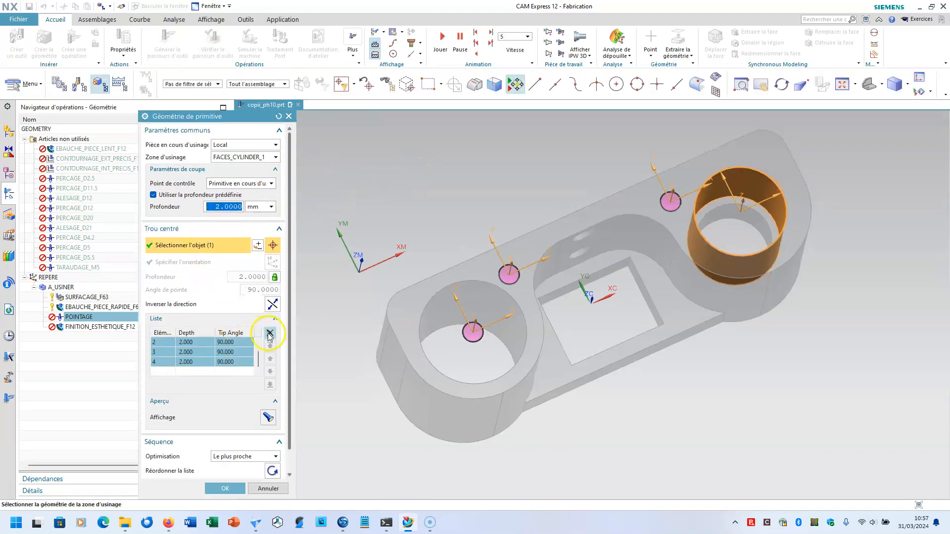
{"action": "left_click", "coordinate": [270, 334]}
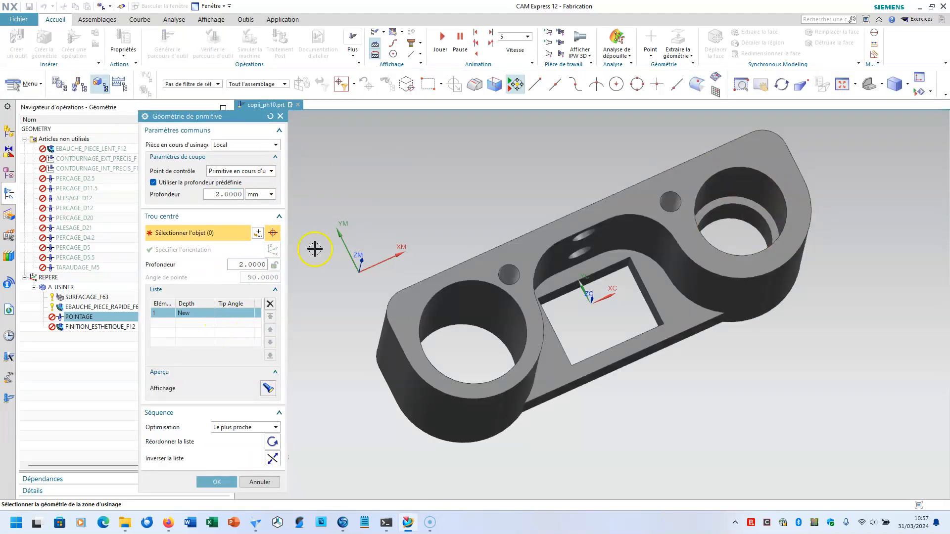
Step: Assign the two small holes in the upper face and the large bore nearest the machine origin to POINTAGE, and generate its toolpath
{"action": "middle_click_drag", "start_coordinate": [388, 225], "coordinate": [389, 204]}
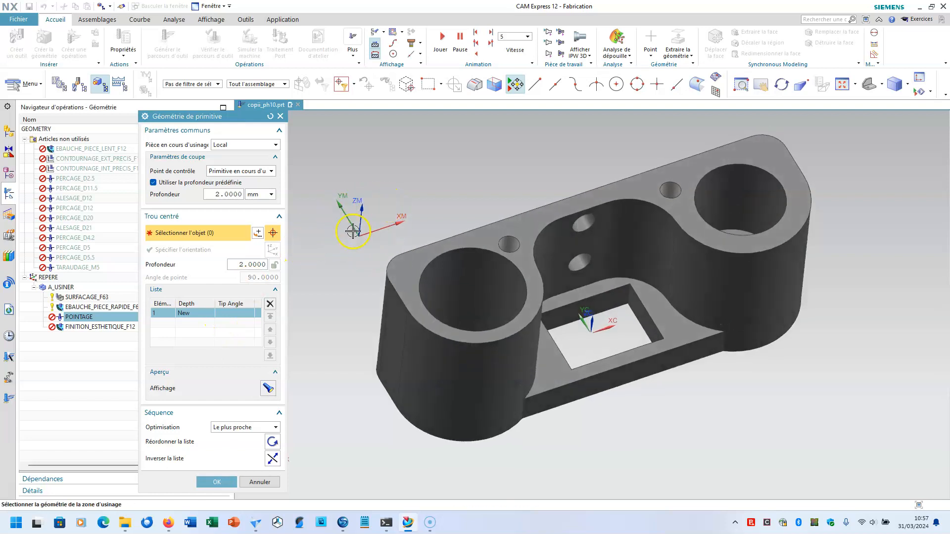
{"action": "left_click", "coordinate": [509, 240]}
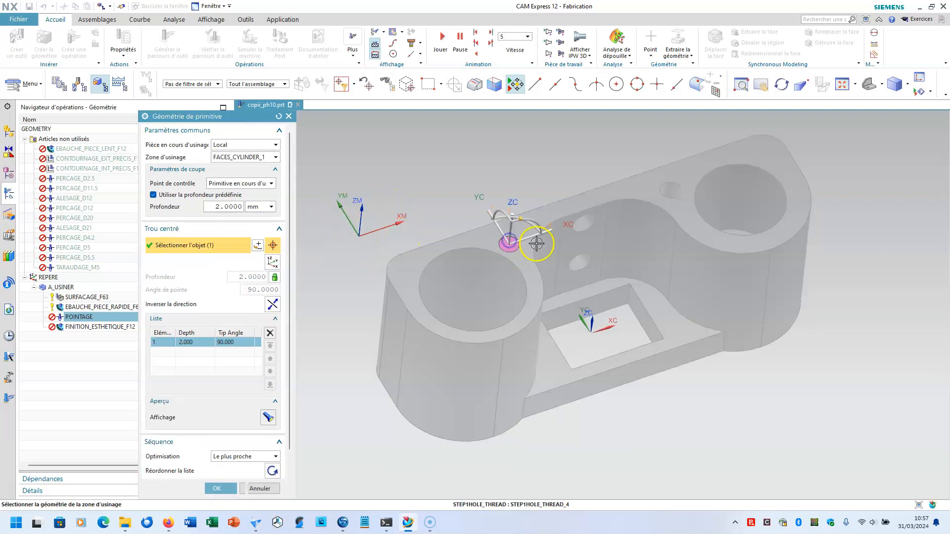
{"action": "left_click", "coordinate": [671, 190]}
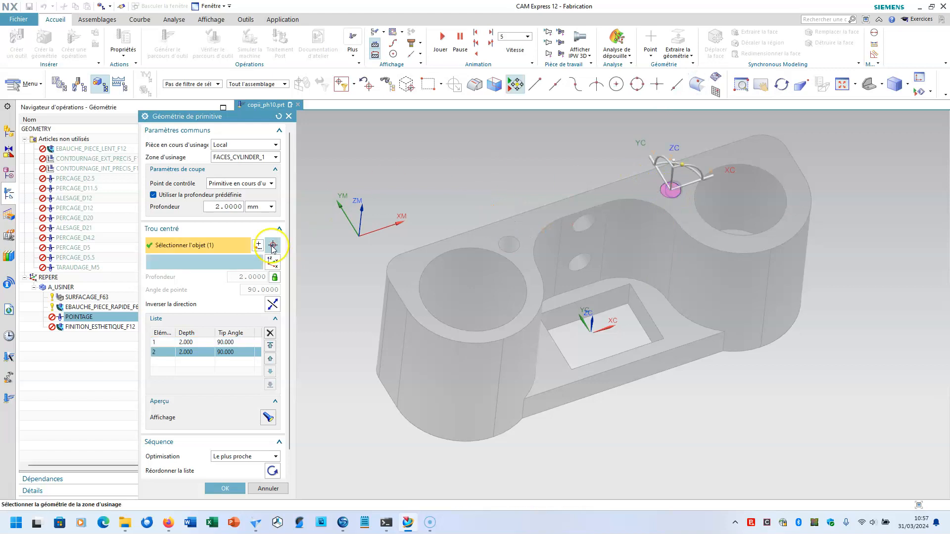
{"action": "left_click", "coordinate": [463, 289]}
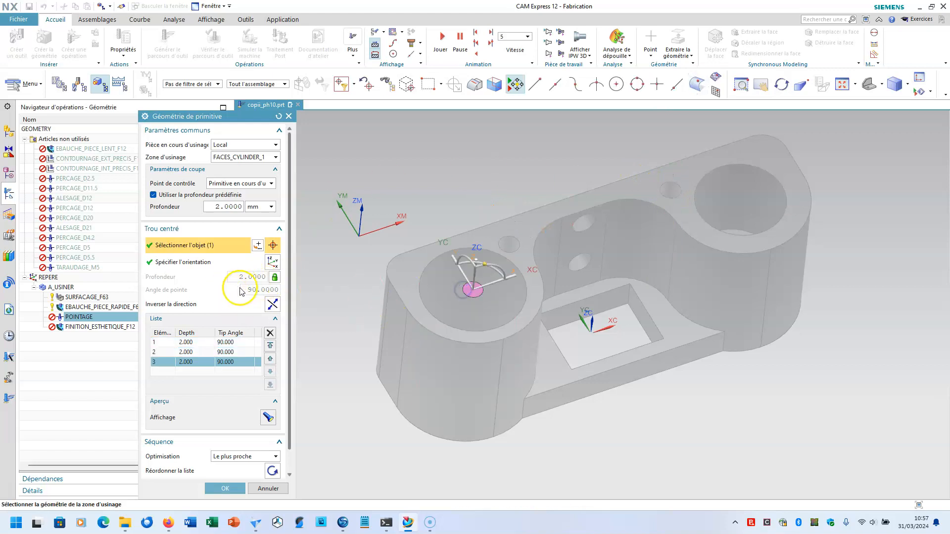
{"action": "left_click", "coordinate": [219, 489]}
{"action": "left_click", "coordinate": [194, 406]}
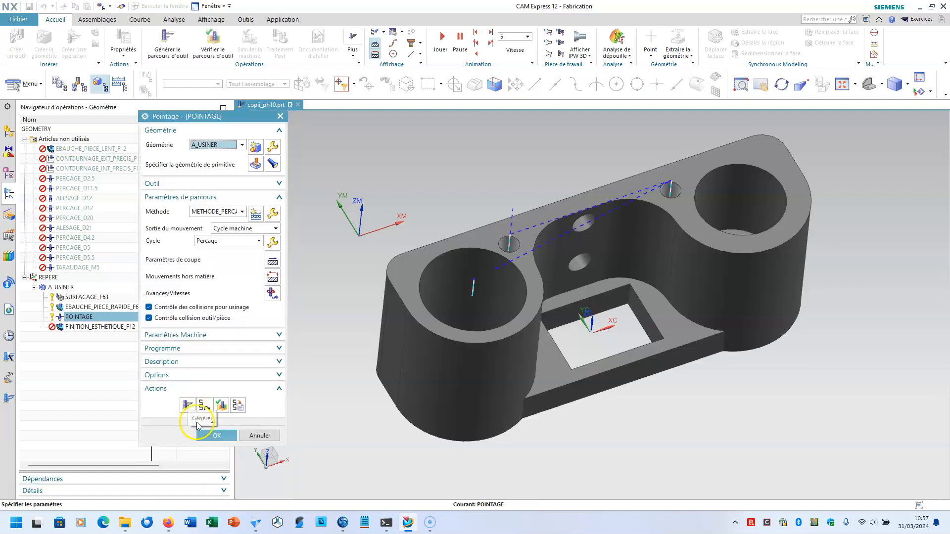
{"action": "left_click", "coordinate": [200, 434]}
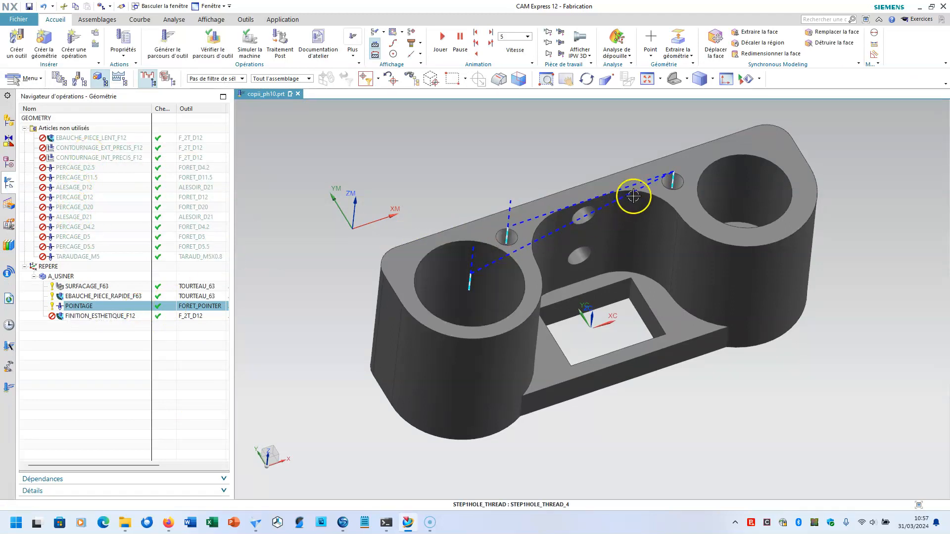
Step: Place PERCAGE_D4.2 directly after POINTAGE, both under A_USINER and in program 1
{"action": "left_click_drag", "start_coordinate": [76, 227], "coordinate": [87, 309]}
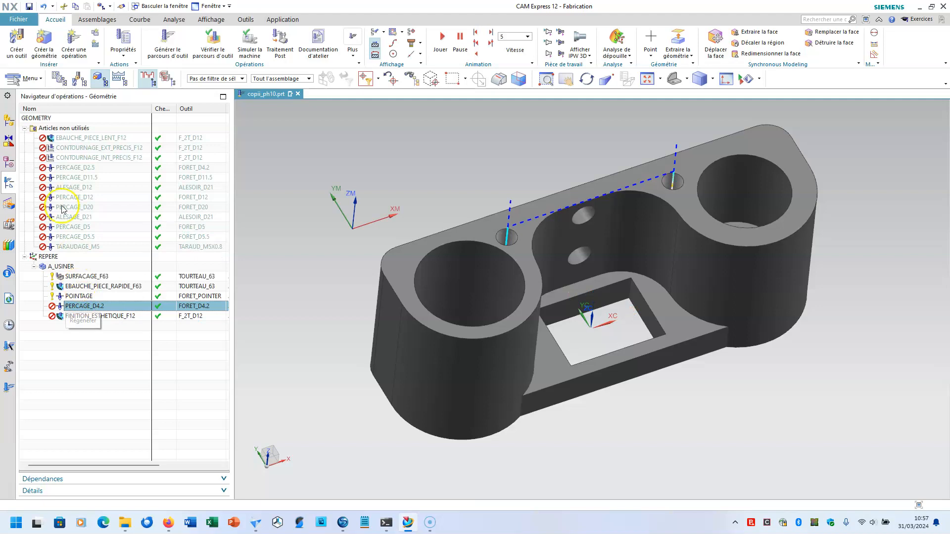
{"action": "left_click", "coordinate": [59, 78]}
{"action": "left_click_drag", "start_coordinate": [70, 211], "coordinate": [91, 296]}
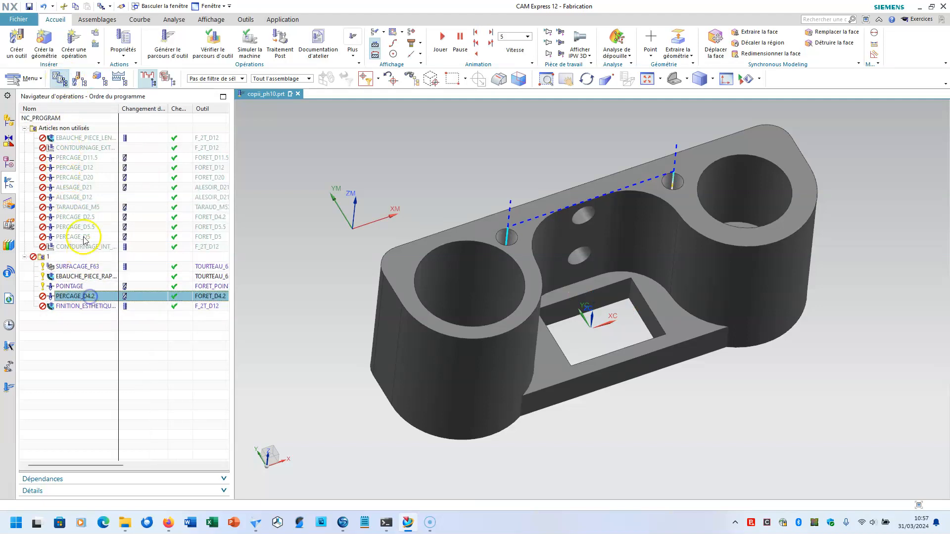
{"action": "left_click", "coordinate": [100, 79]}
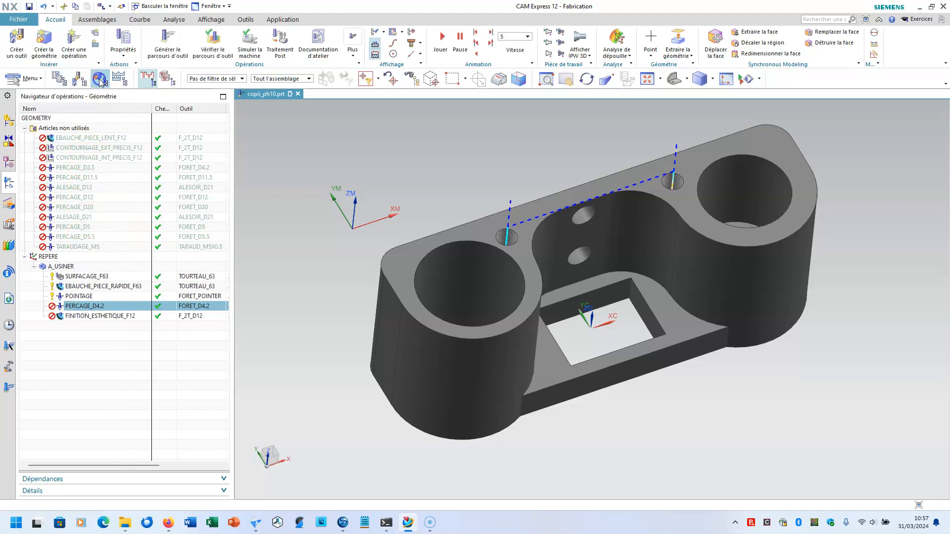
Step: Edit the PERCAGE_D4.2 operation and remove all the existing holes from its feature geometry list
{"action": "double_click", "coordinate": [78, 307]}
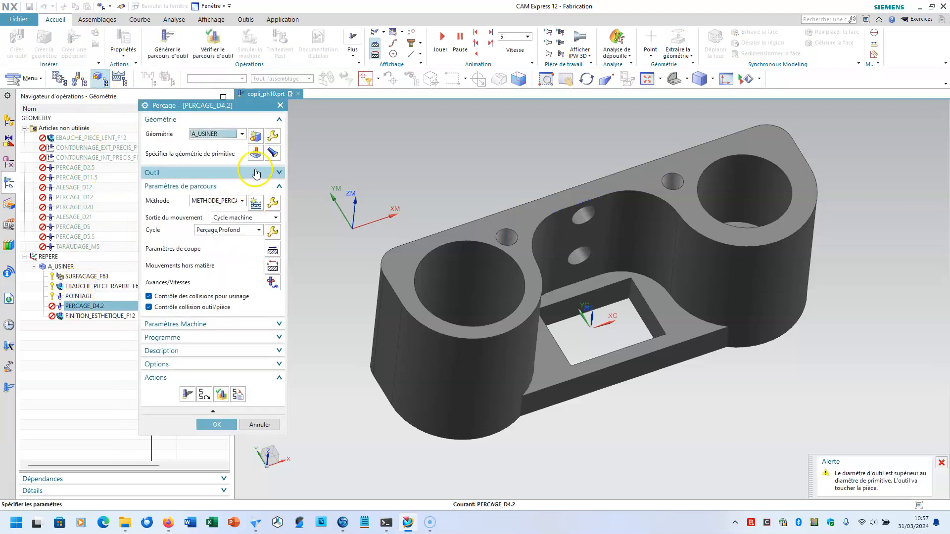
{"action": "left_click", "coordinate": [256, 154]}
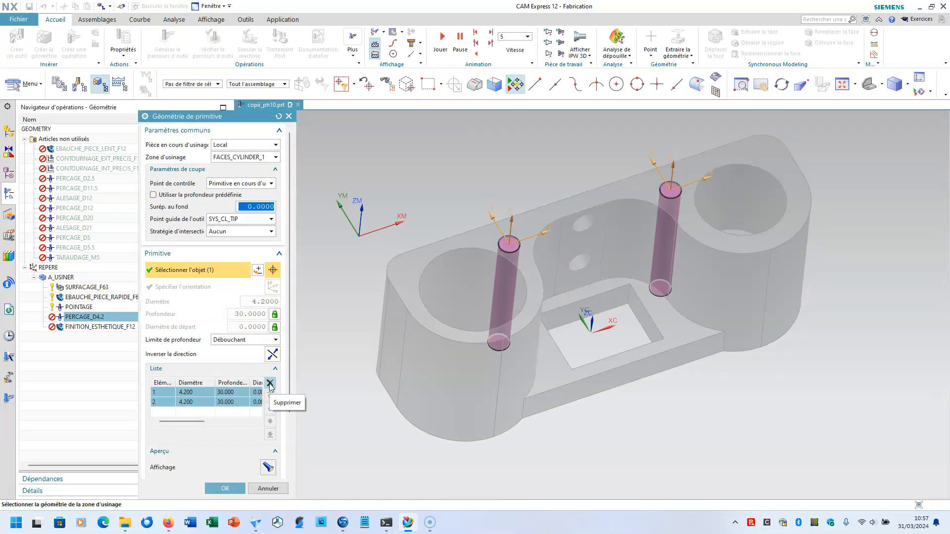
{"action": "left_click", "coordinate": [270, 383]}
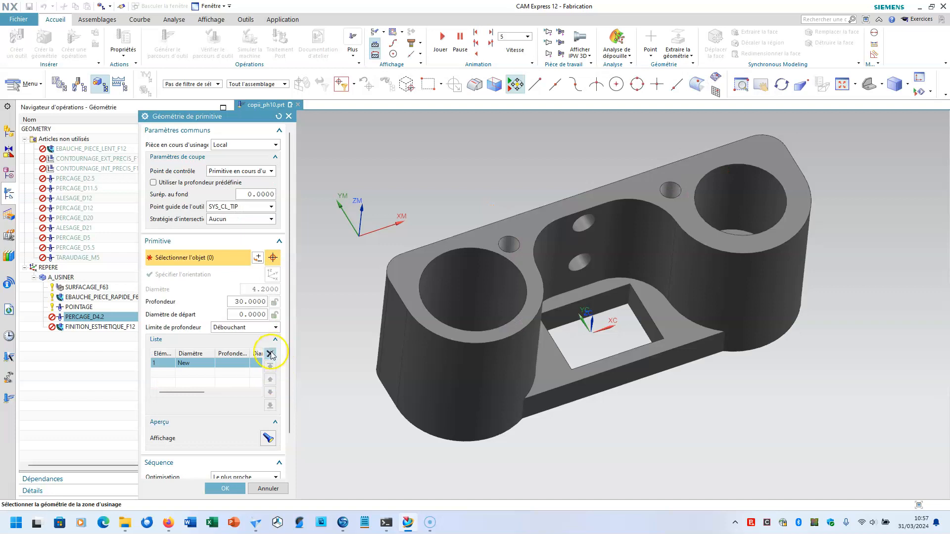
Step: Assign the two small holes in the upper face to PERCAGE_D4.2 and generate its toolpath
{"action": "left_click", "coordinate": [505, 244]}
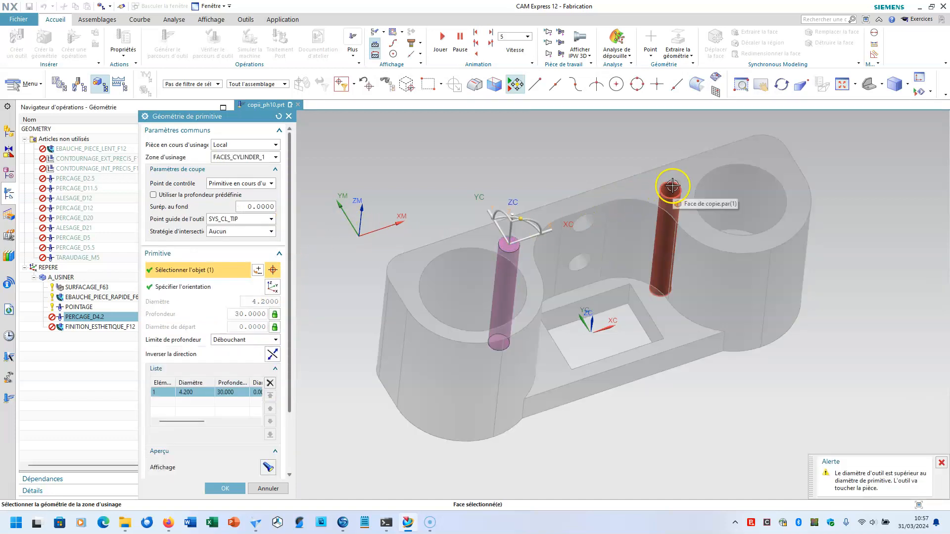
{"action": "left_click", "coordinate": [225, 489]}
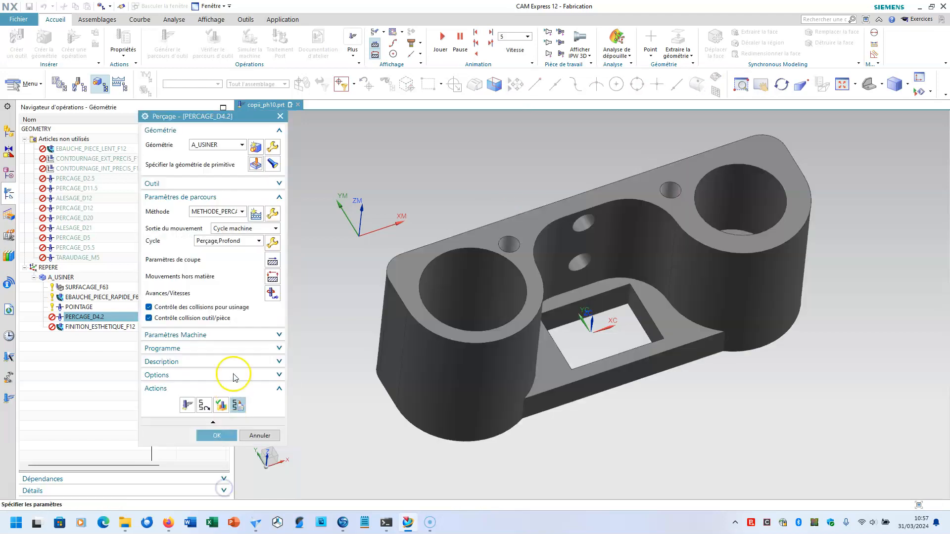
{"action": "left_click", "coordinate": [187, 405]}
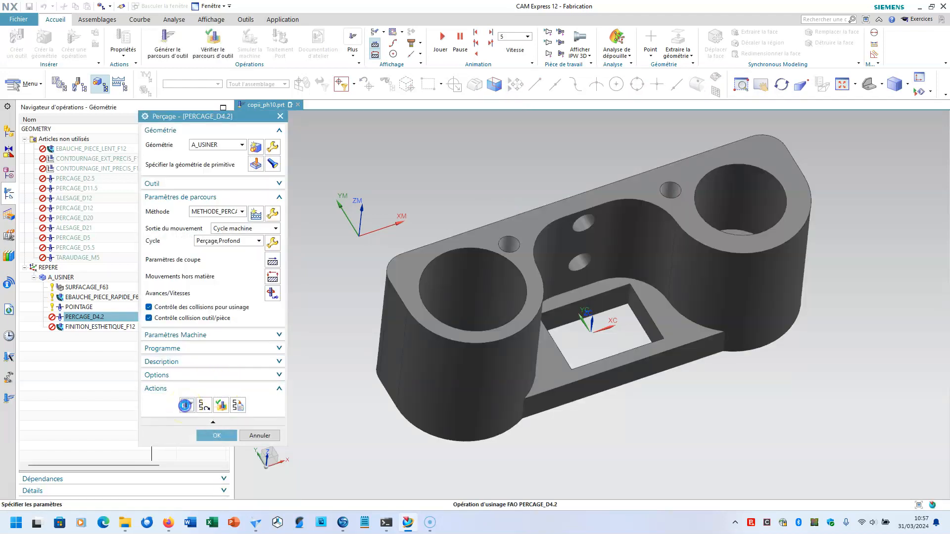
{"action": "left_click", "coordinate": [216, 437]}
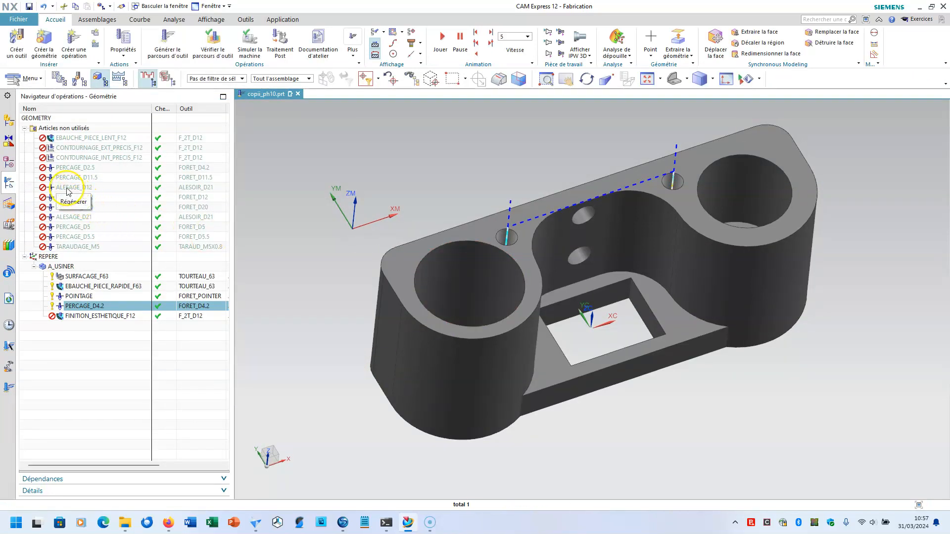
Step: Place ALESAGE_D12 directly after PERCAGE_D4.2, both under A_USINER and in program 1
{"action": "left_click_drag", "start_coordinate": [68, 191], "coordinate": [101, 308]}
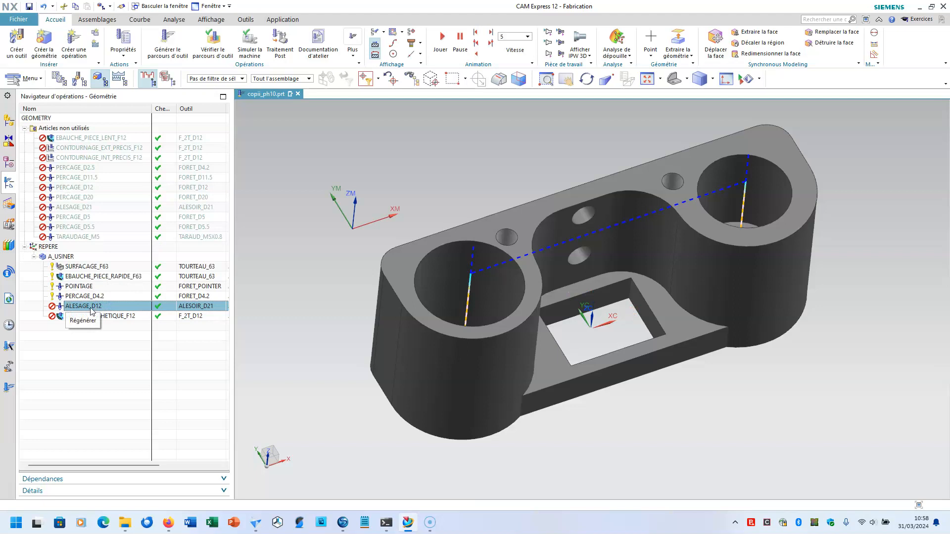
{"action": "left_click", "coordinate": [59, 78]}
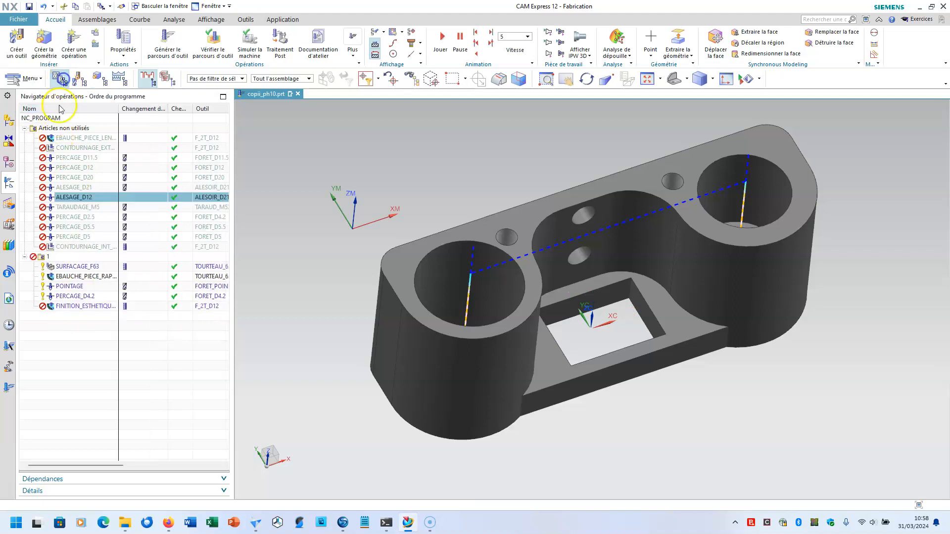
{"action": "left_click_drag", "start_coordinate": [58, 197], "coordinate": [91, 299]}
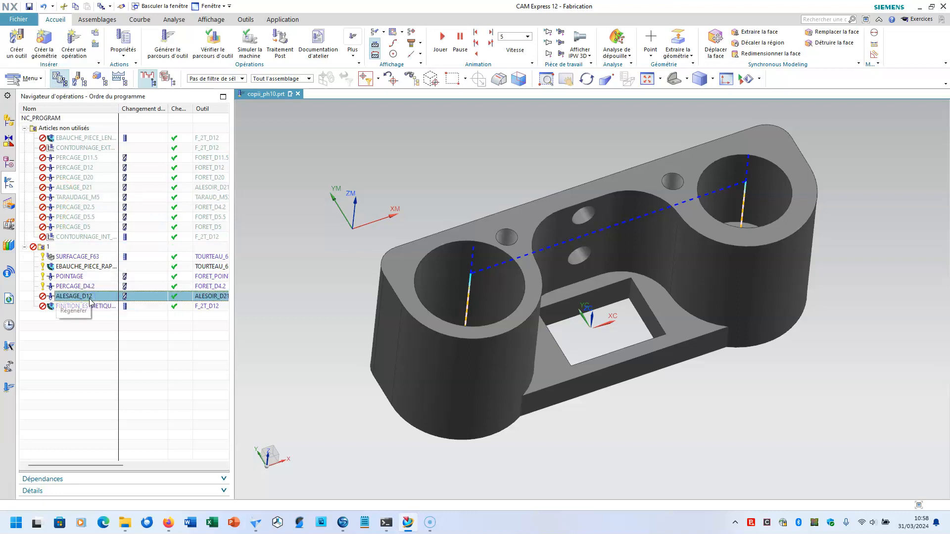
Step: Edit the ALESAGE_D12 operation from the geometry view and remove all the existing holes from its feature geometry list
{"action": "left_click", "coordinate": [99, 78]}
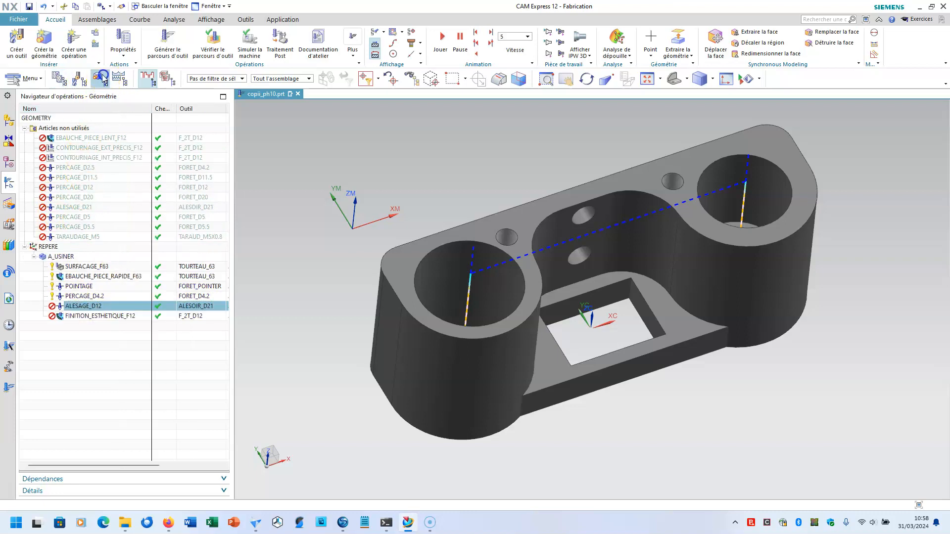
{"action": "double_click", "coordinate": [87, 307]}
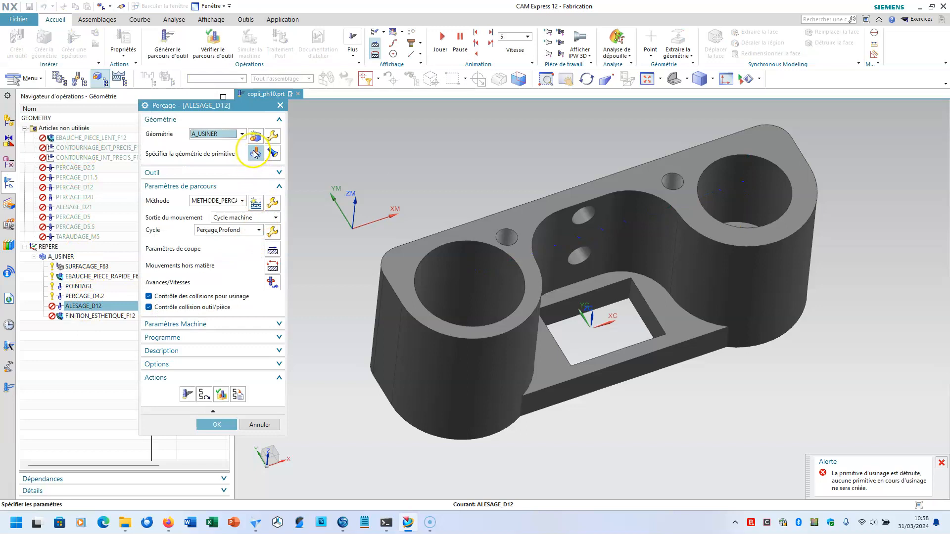
{"action": "left_click", "coordinate": [255, 154]}
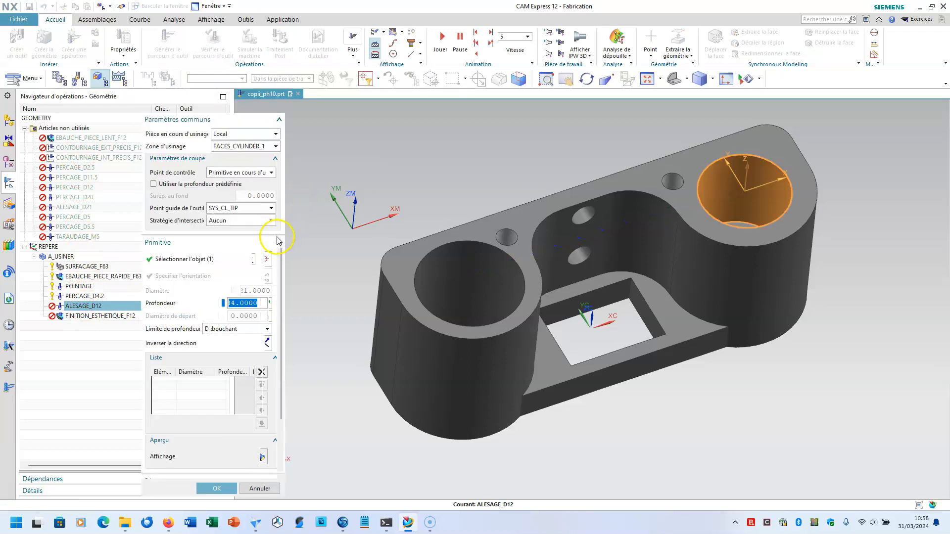
{"action": "left_click", "coordinate": [273, 383]}
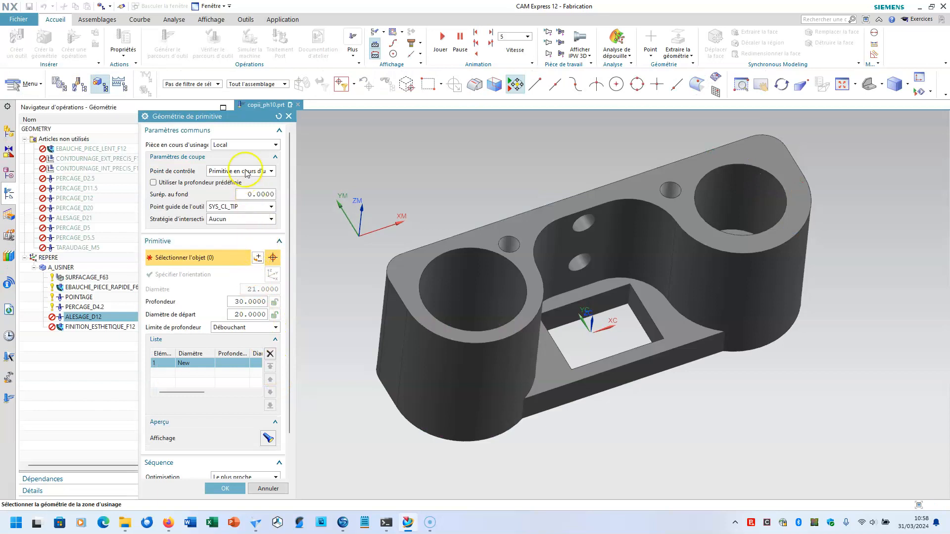
Step: Assign the large bore nearest the machine origin to ALESAGE_D12 and generate its toolpath
{"action": "left_click", "coordinate": [464, 269]}
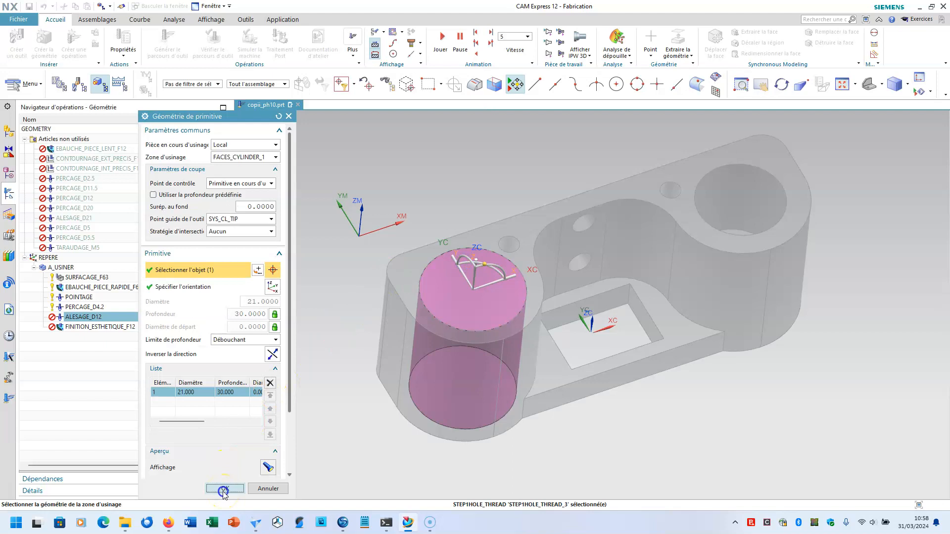
{"action": "left_click", "coordinate": [224, 490]}
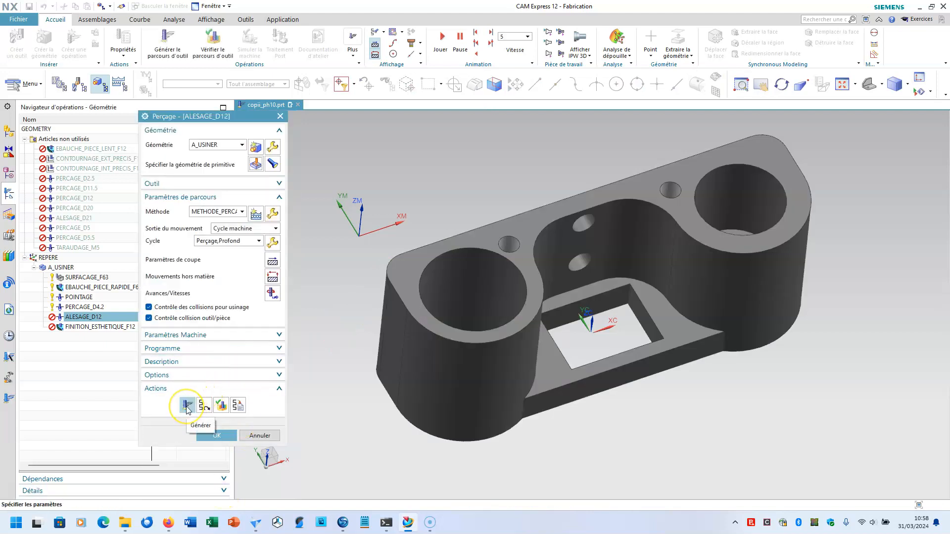
{"action": "left_click", "coordinate": [187, 407]}
Step: Set the bore's depth in ALESAGE_D12 to a user-defined 36 mm and regenerate the toolpath
{"action": "middle_click_drag", "start_coordinate": [371, 452], "coordinate": [348, 412]}
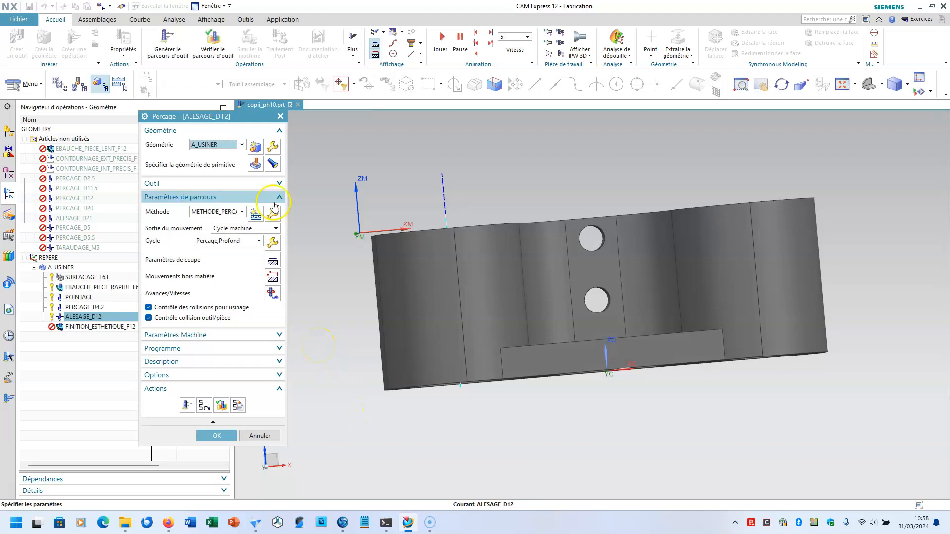
{"action": "left_click", "coordinate": [258, 165]}
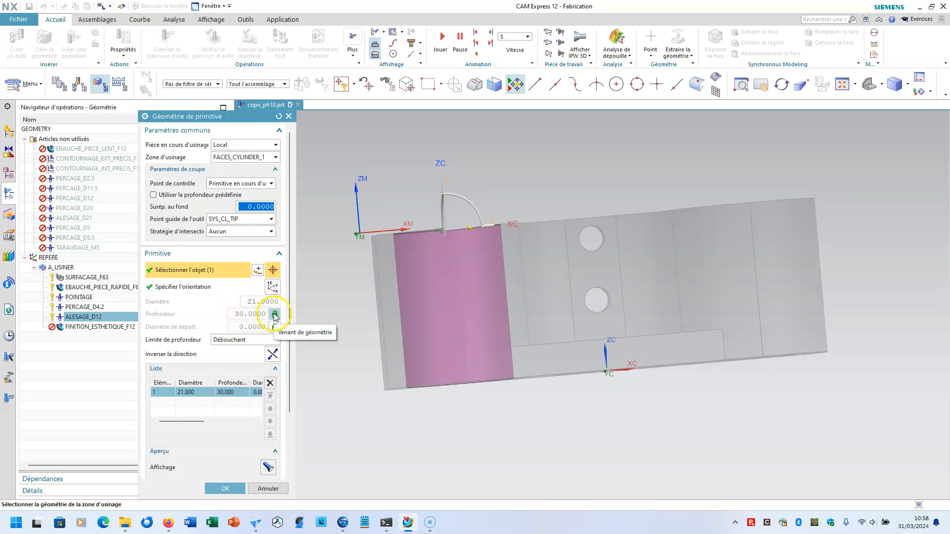
{"action": "left_click", "coordinate": [275, 315]}
{"action": "left_click", "coordinate": [297, 327]}
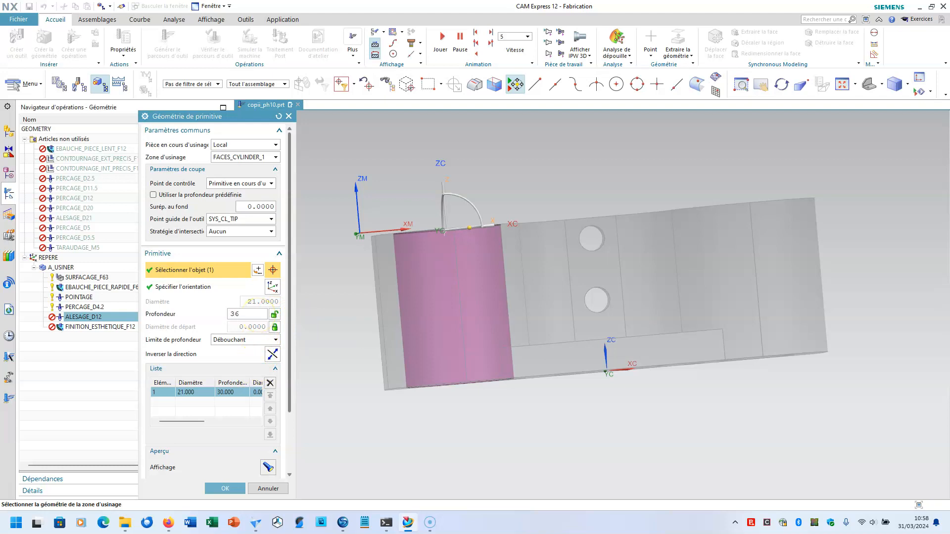
{"action": "key", "text": "Return"}
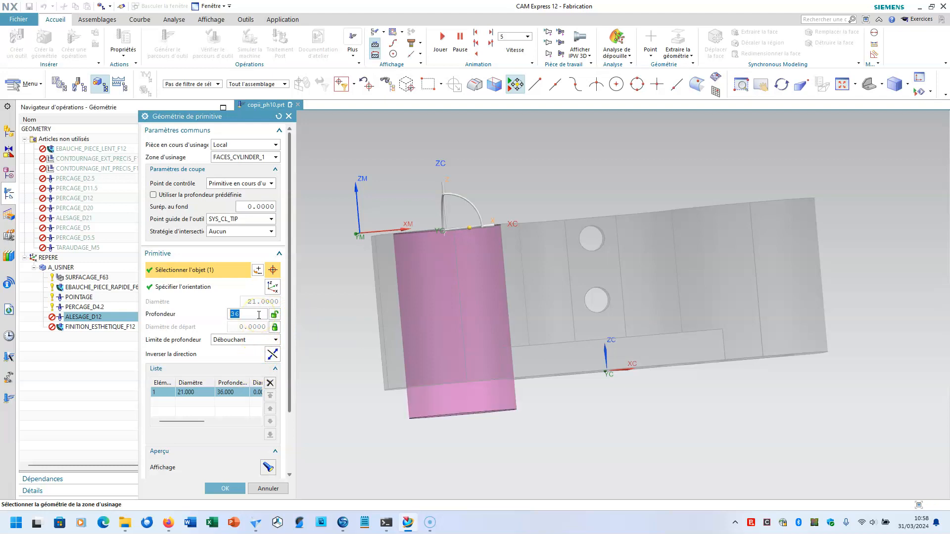
{"action": "left_click", "coordinate": [226, 488]}
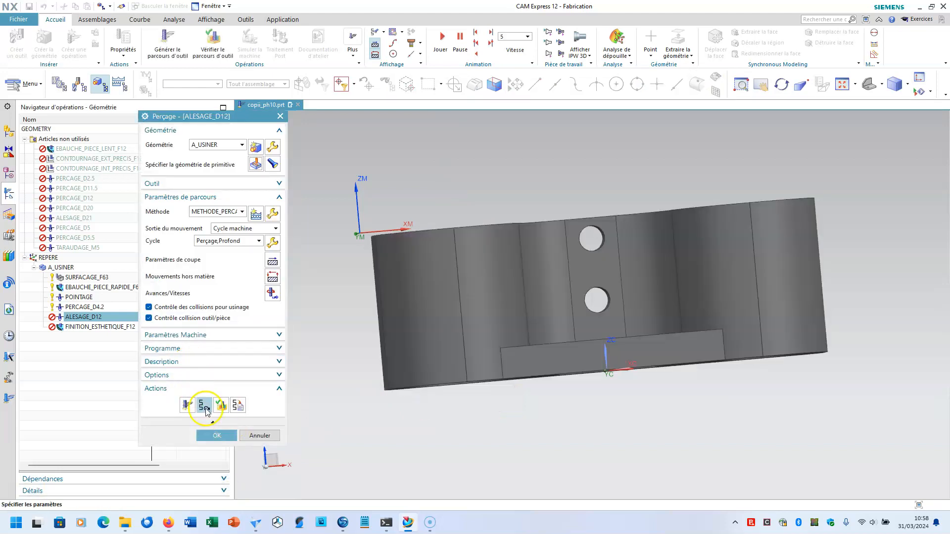
{"action": "left_click", "coordinate": [185, 406]}
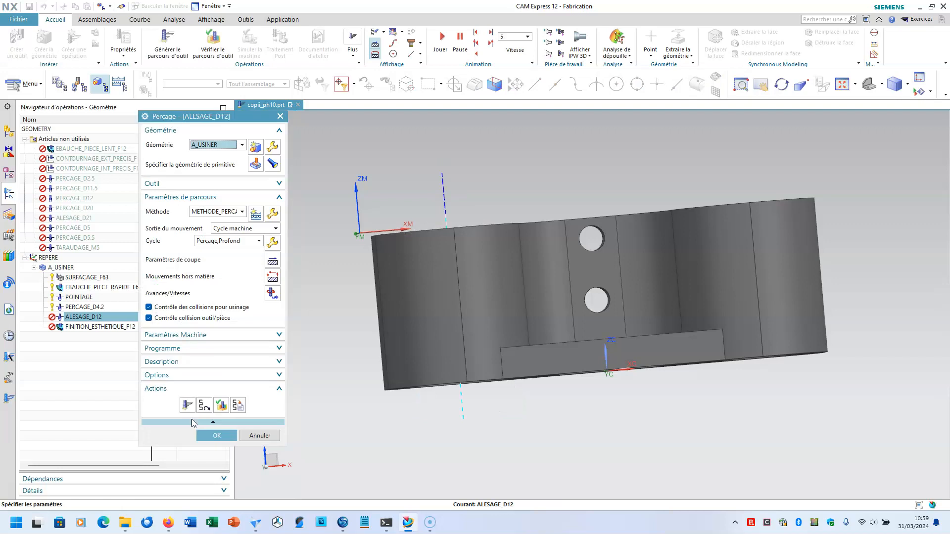
{"action": "left_click", "coordinate": [215, 436]}
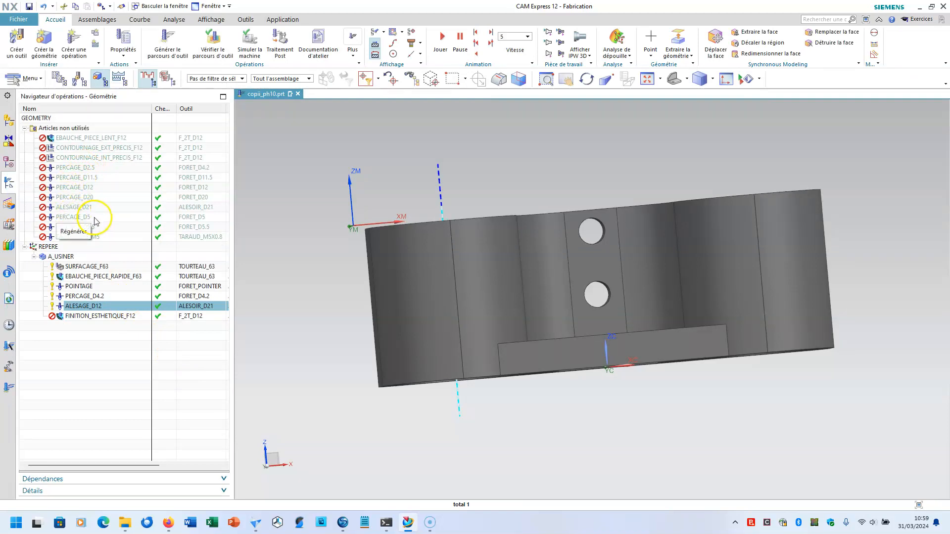
Step: Place PERCAGE_D20 directly after ALESAGE_D12, both under A_USINER and in program 1
{"action": "left_click_drag", "start_coordinate": [79, 197], "coordinate": [98, 311]}
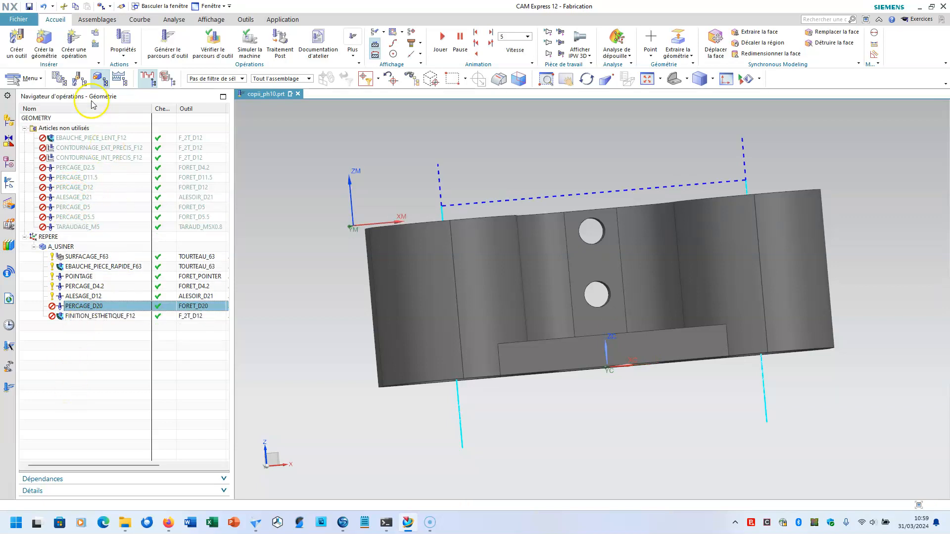
{"action": "left_click", "coordinate": [61, 81]}
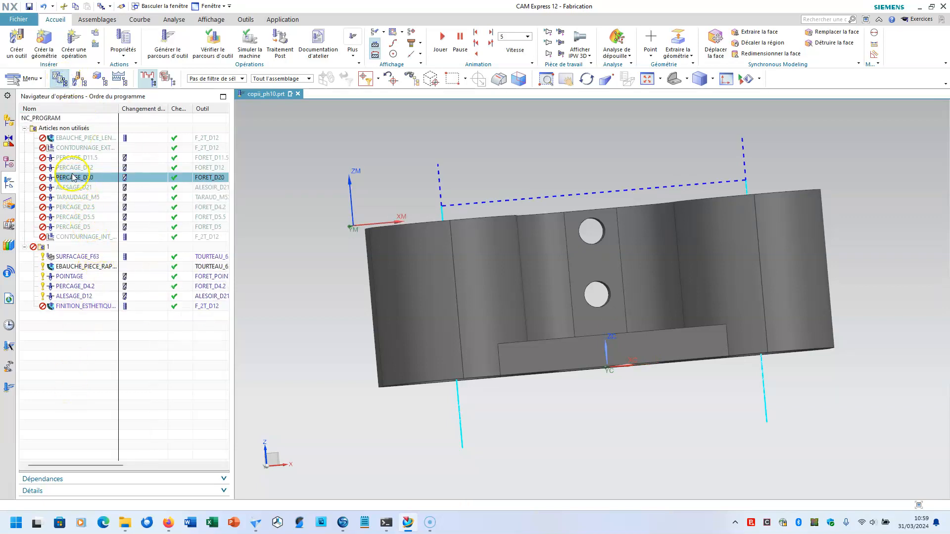
{"action": "left_click_drag", "start_coordinate": [91, 218], "coordinate": [92, 301]}
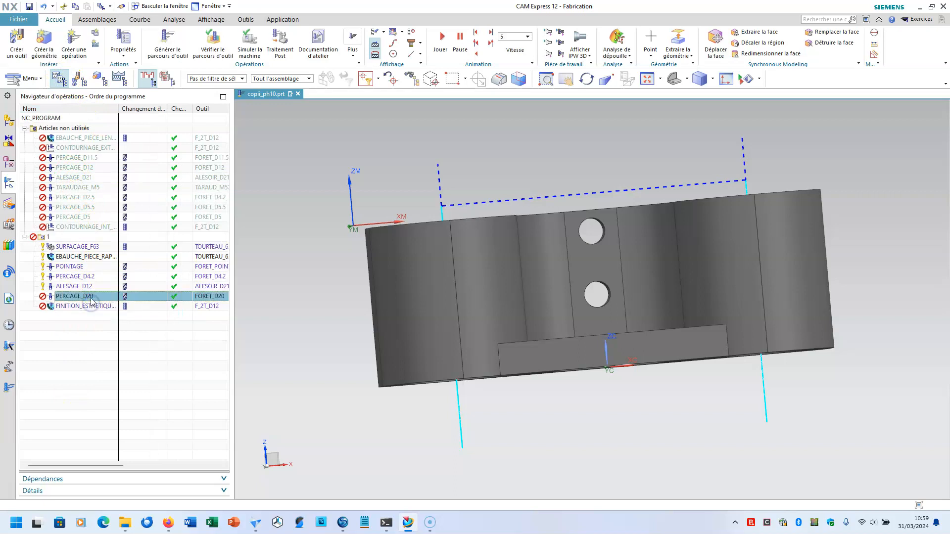
Step: Edit the PERCAGE_D20 operation and remove both existing bores from its feature geometry list
{"action": "middle_click_drag", "start_coordinate": [280, 260], "coordinate": [297, 282]}
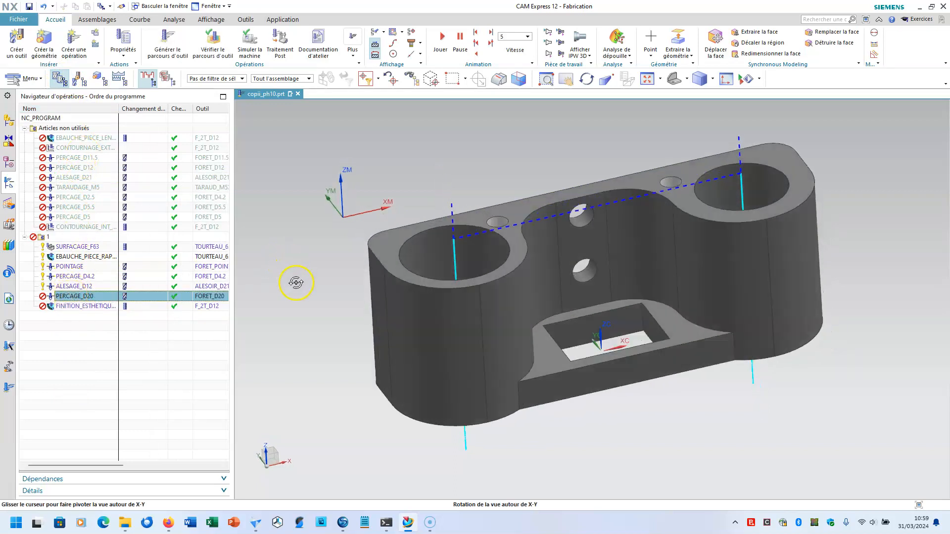
{"action": "double_click", "coordinate": [75, 296]}
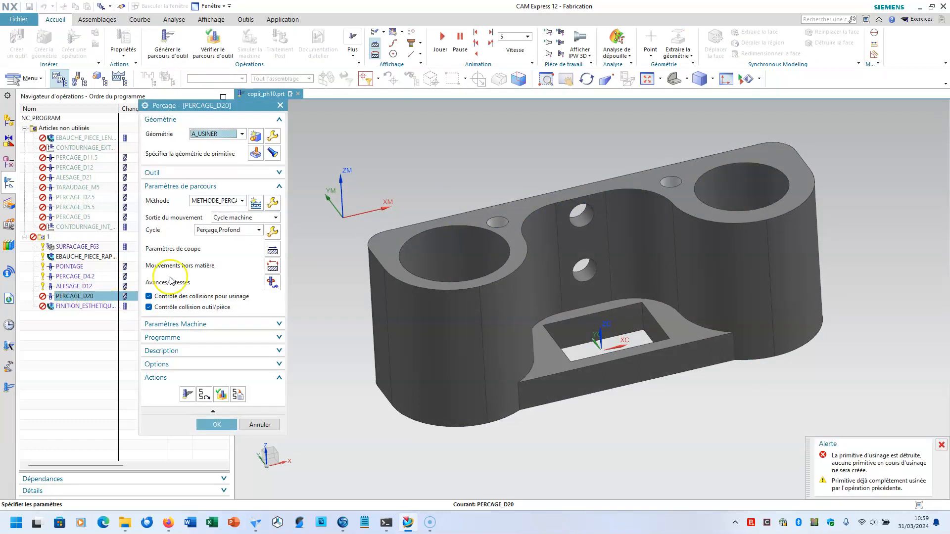
{"action": "left_click", "coordinate": [255, 153]}
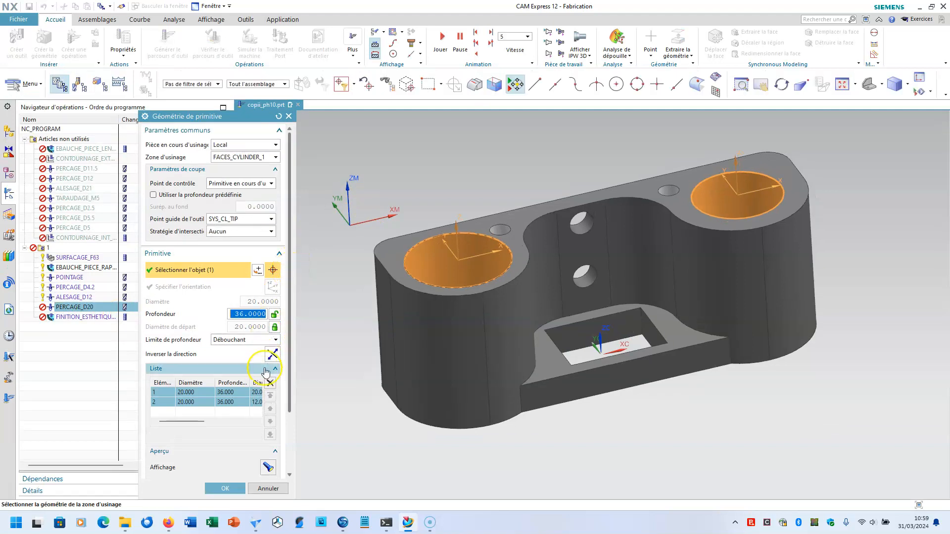
{"action": "left_click", "coordinate": [271, 380]}
{"action": "middle_click_drag", "start_coordinate": [409, 202], "coordinate": [414, 207]}
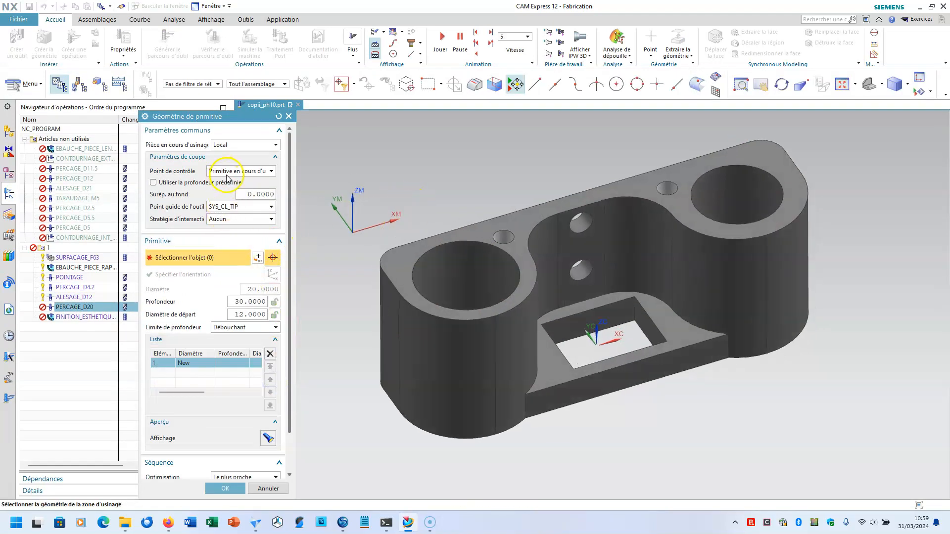
Step: Assign the large bore nearest the machine origin to PERCAGE_D20 with a user-defined depth of 36 mm, and generate its toolpath
{"action": "left_click", "coordinate": [437, 261]}
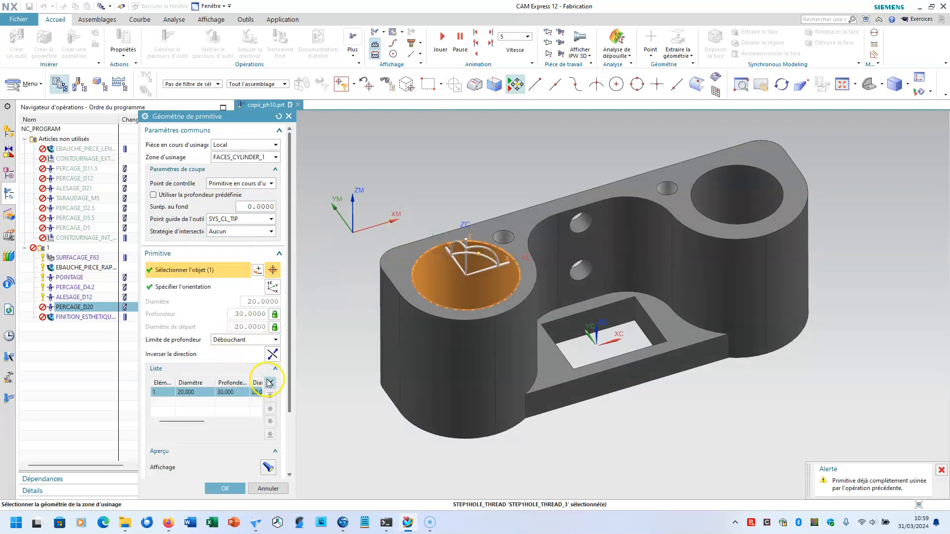
{"action": "left_click", "coordinate": [279, 313]}
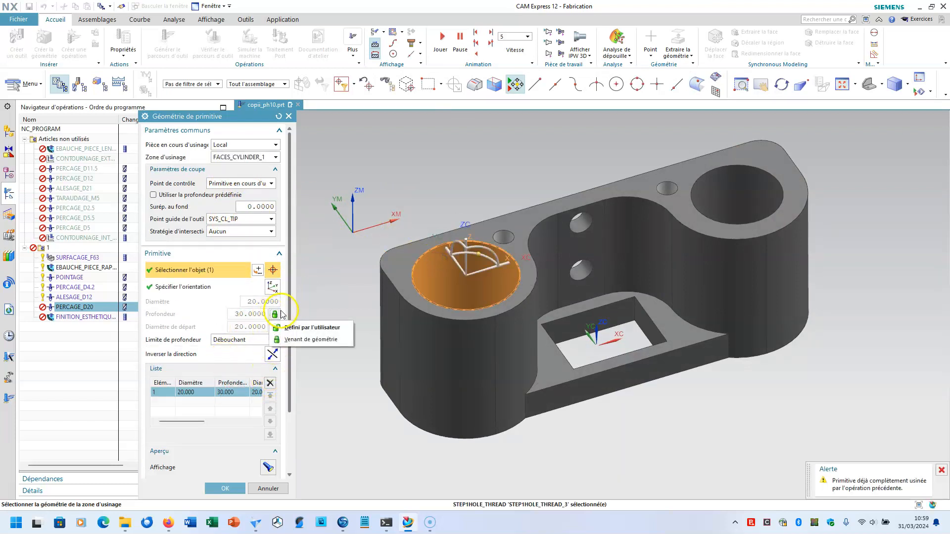
{"action": "left_click", "coordinate": [312, 327]}
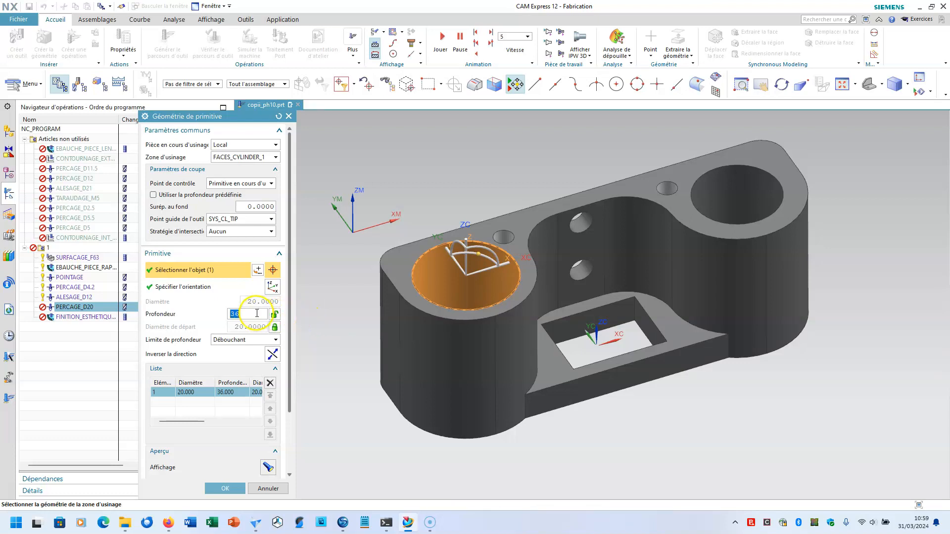
{"action": "left_click", "coordinate": [220, 487]}
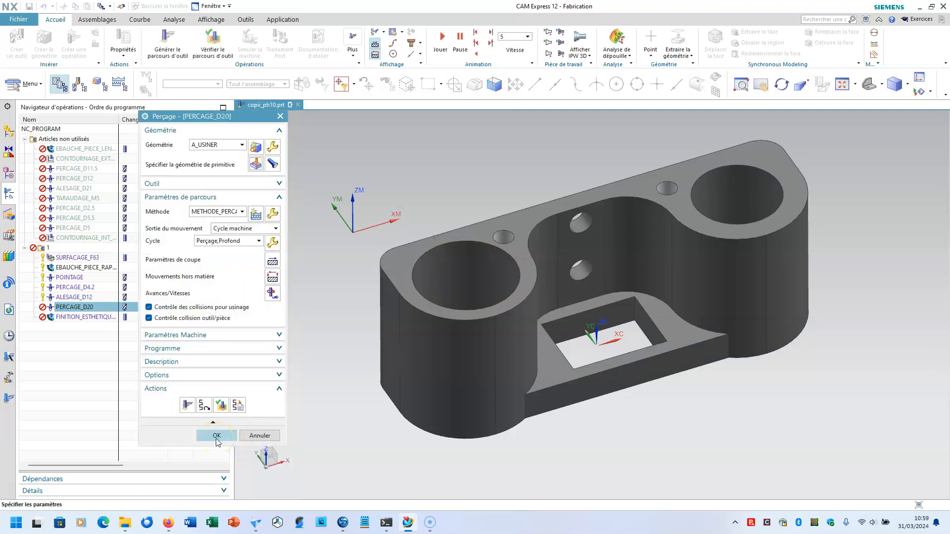
{"action": "left_click", "coordinate": [188, 406]}
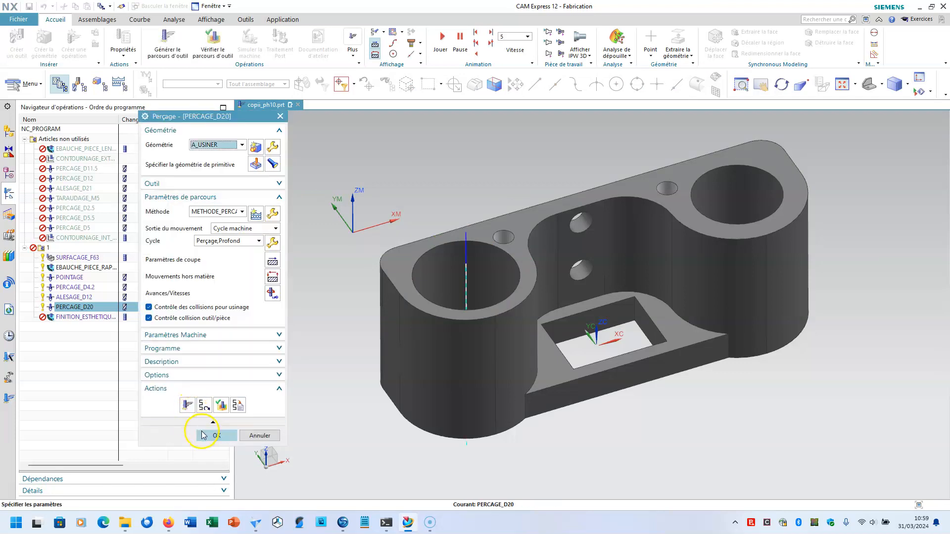
Step: Place ALESAGE_D21 directly after PERCAGE_D20, both in program 1 and under the A_USINER geometry
{"action": "left_click", "coordinate": [214, 435]}
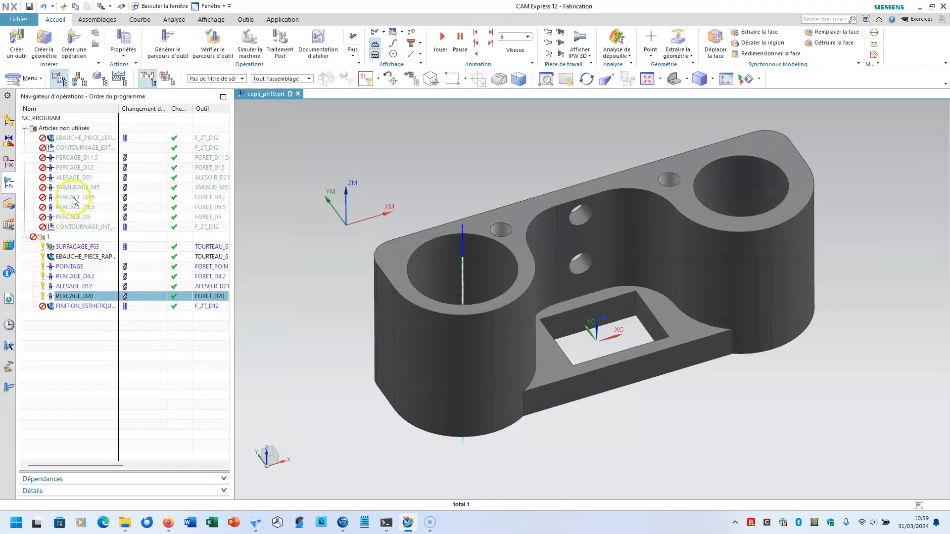
{"action": "left_click_drag", "start_coordinate": [69, 177], "coordinate": [94, 299]}
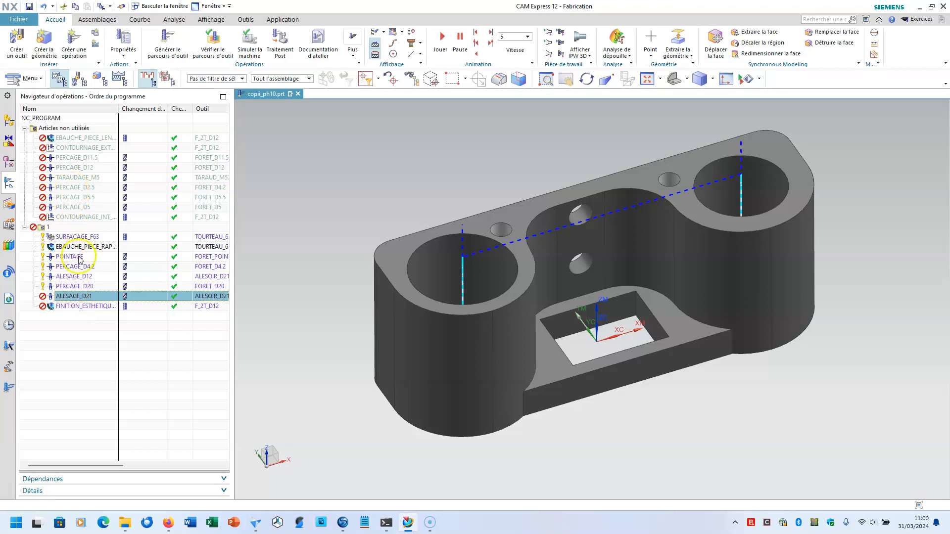
{"action": "left_click", "coordinate": [99, 78]}
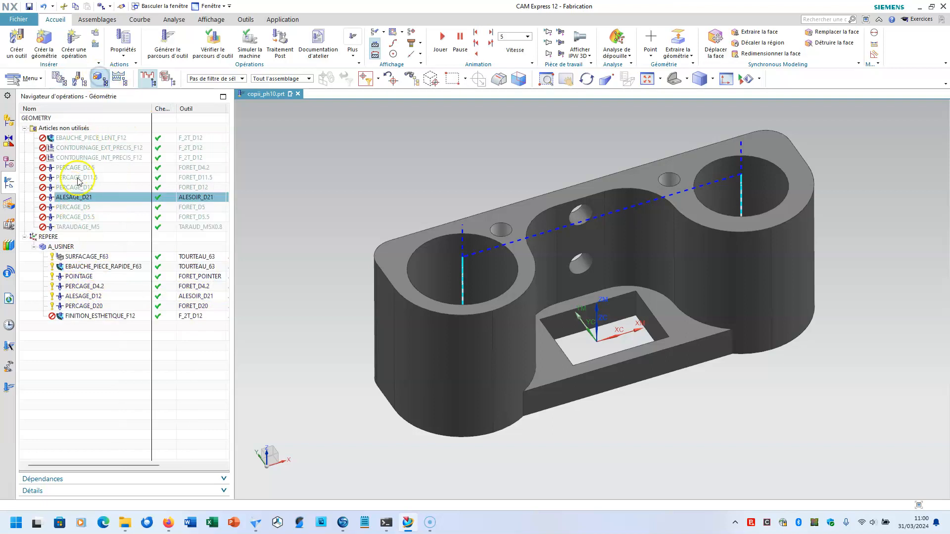
{"action": "left_click_drag", "start_coordinate": [81, 199], "coordinate": [87, 311]}
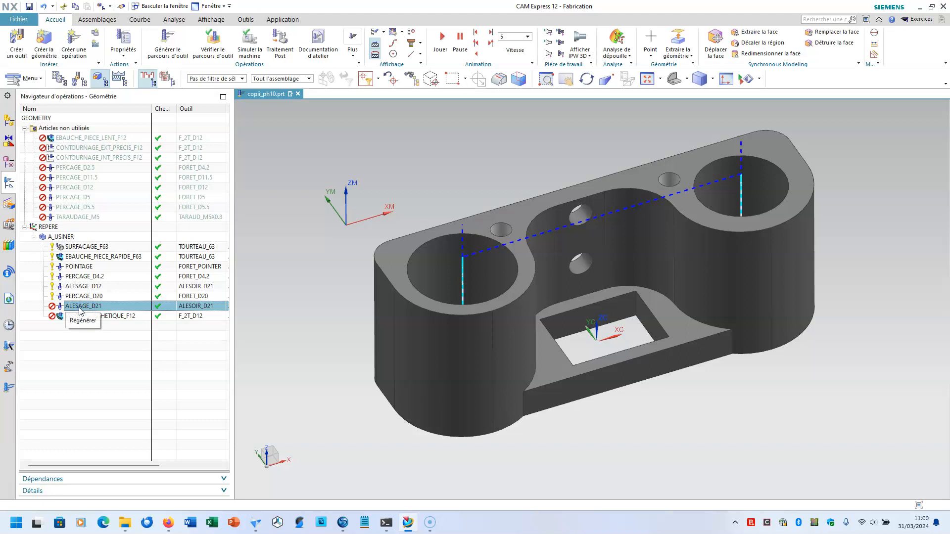
Step: Edit the ALESAGE_D21 operation and remove both existing bores from its feature geometry list
{"action": "double_click", "coordinate": [80, 307]}
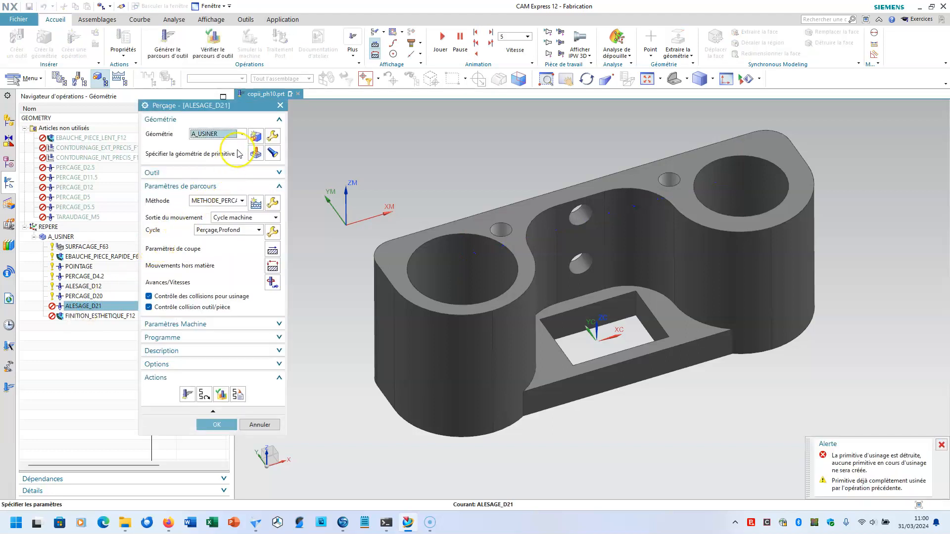
{"action": "left_click", "coordinate": [255, 154]}
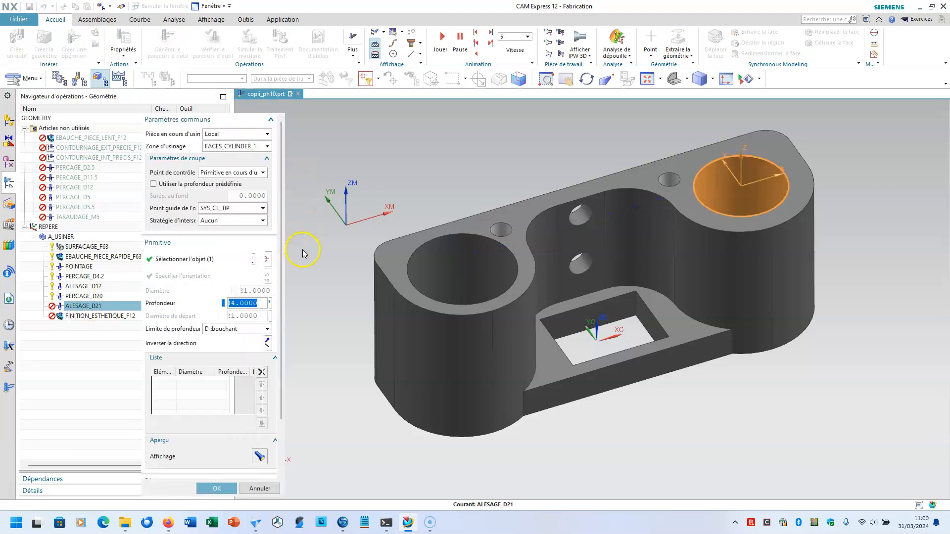
{"action": "left_click", "coordinate": [270, 384]}
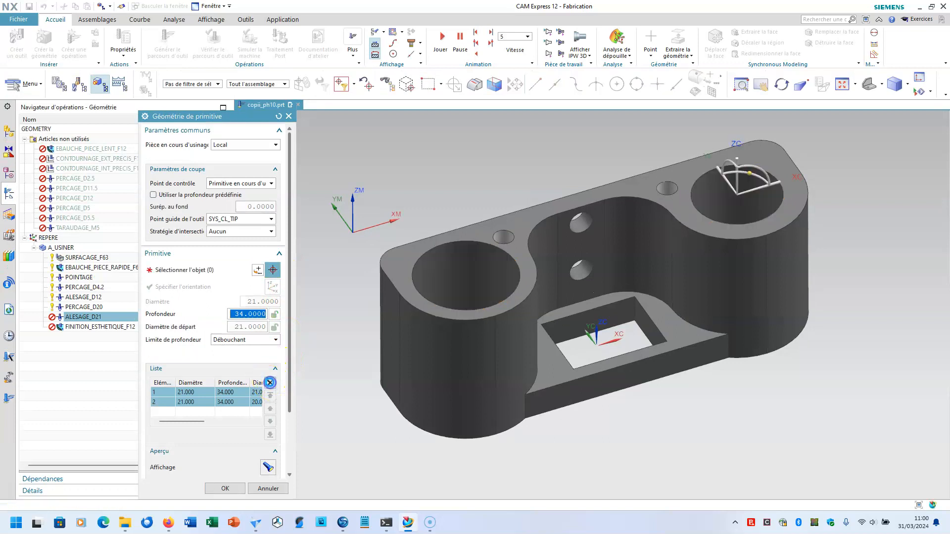
{"action": "left_click", "coordinate": [224, 363]}
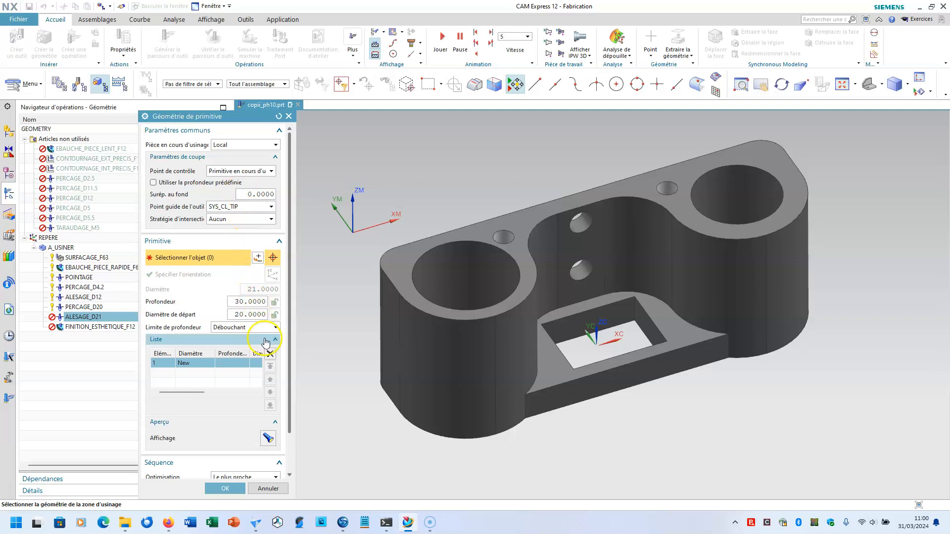
Step: Assign the large bore nearest the machine origin to ALESAGE_D21 with a user-defined depth of 33 mm, and generate its toolpath
{"action": "left_click", "coordinate": [447, 264]}
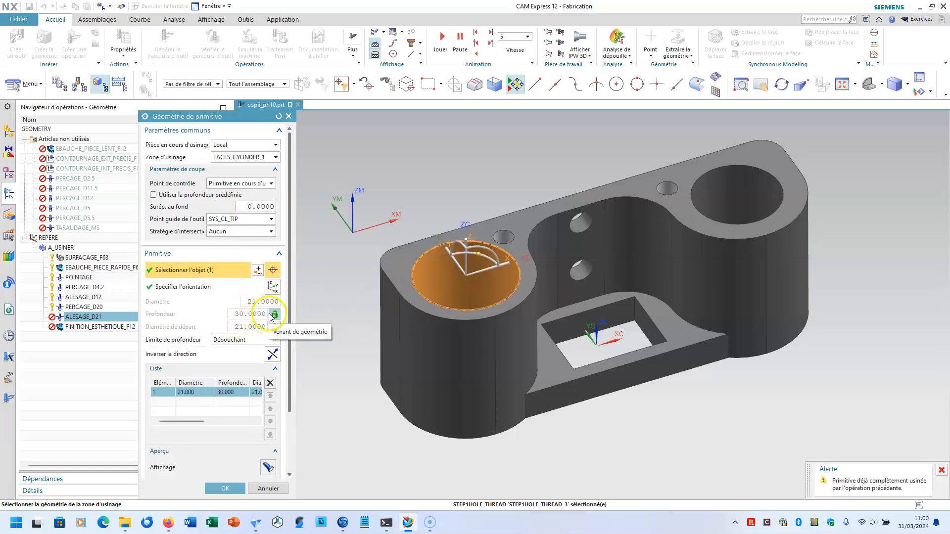
{"action": "left_click", "coordinate": [275, 314]}
{"action": "left_click", "coordinate": [312, 328]}
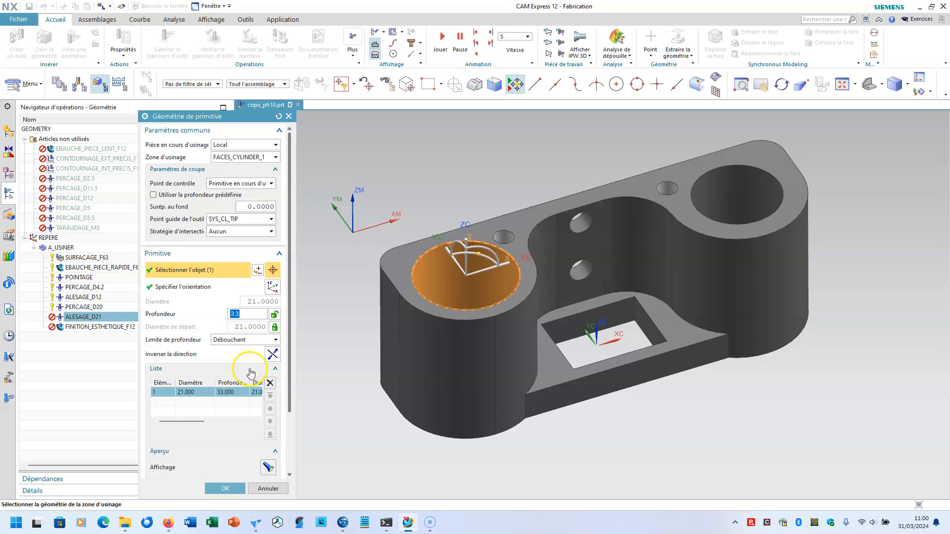
{"action": "left_click", "coordinate": [230, 488]}
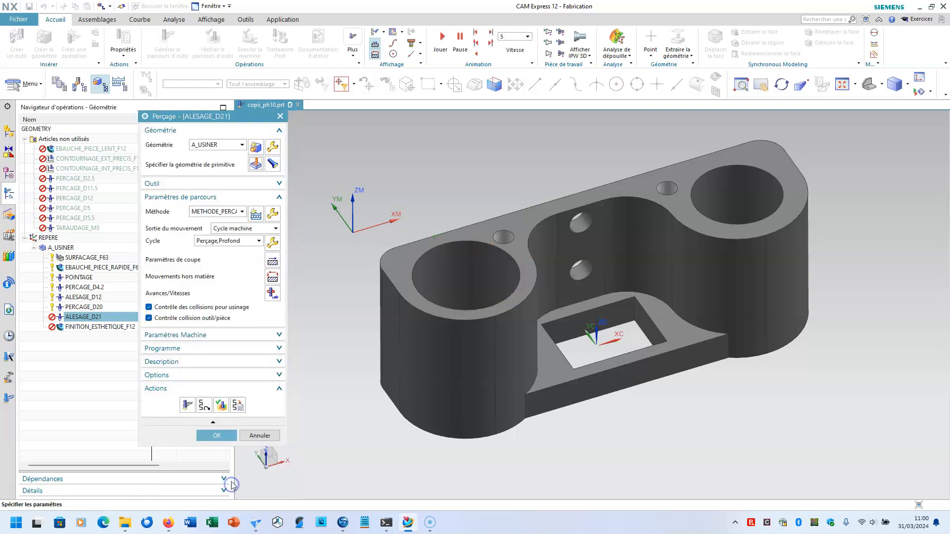
{"action": "left_click", "coordinate": [185, 406]}
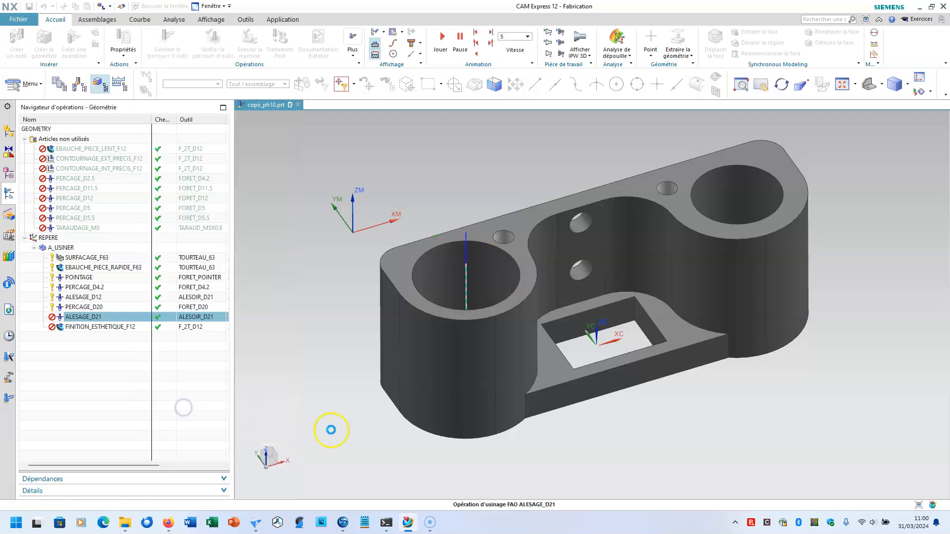
{"action": "left_click", "coordinate": [217, 435]}
{"action": "mouse_move", "coordinate": [363, 463]}
{"action": "middle_mouse_down"}
{"action": "mouse_move", "coordinate": [371, 439]}
{"action": "mouse_move", "coordinate": [370, 462]}
{"action": "middle_mouse_up"}
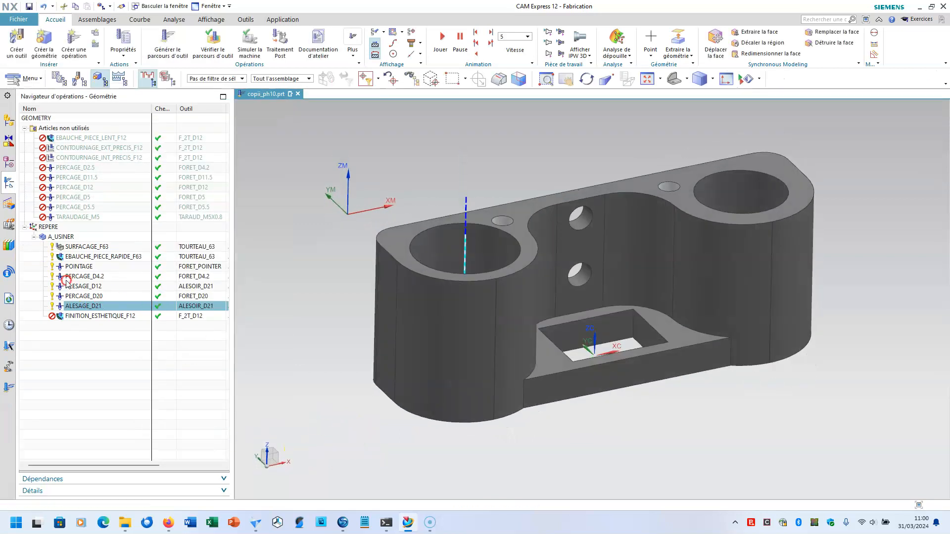
Step: Place EBAUCHE_PIECE_LENT_F12 between ALESAGE_D21 and FINITION_ESTHETIQUE_F12, both under A_USINER and in program 1
{"action": "left_click", "coordinate": [77, 318]}
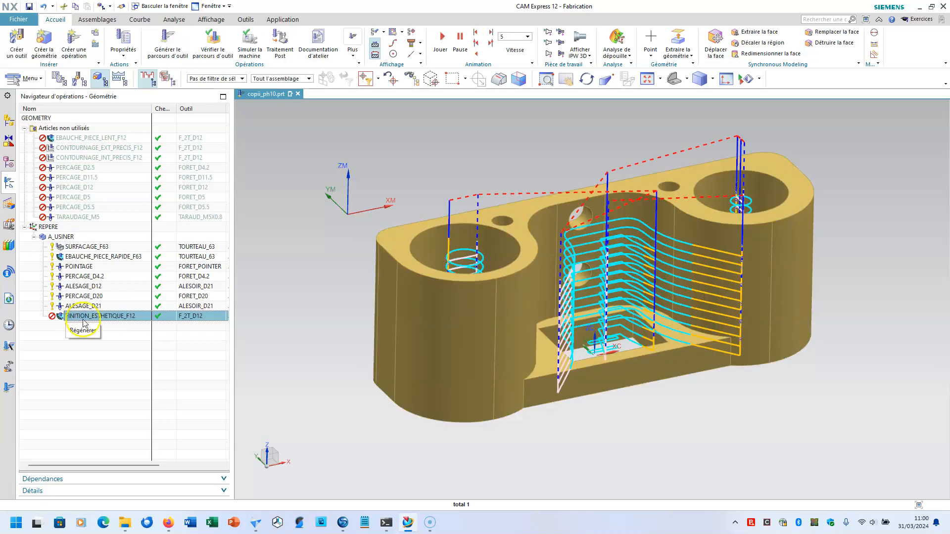
{"action": "middle_click_drag", "start_coordinate": [777, 196], "coordinate": [775, 198]}
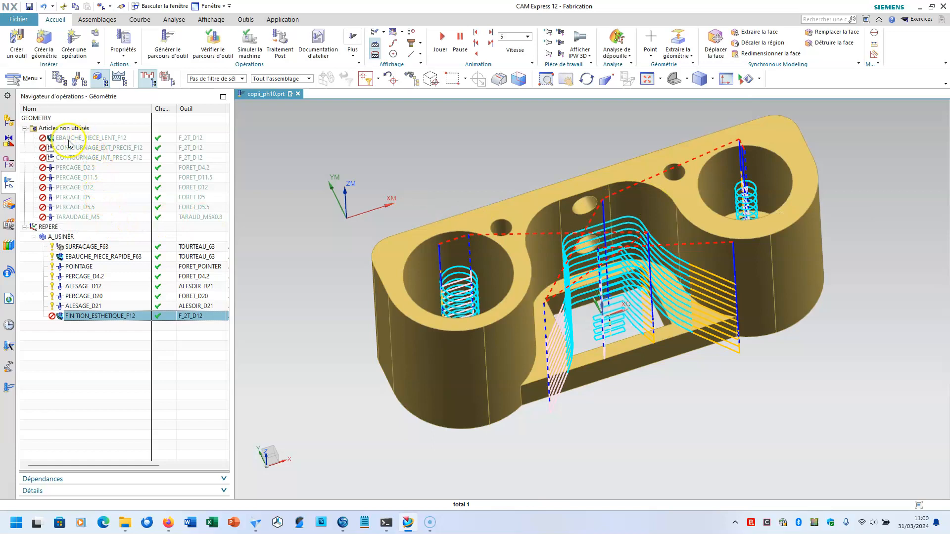
{"action": "left_click_drag", "start_coordinate": [68, 141], "coordinate": [97, 310]}
{"action": "left_click", "coordinate": [96, 310]}
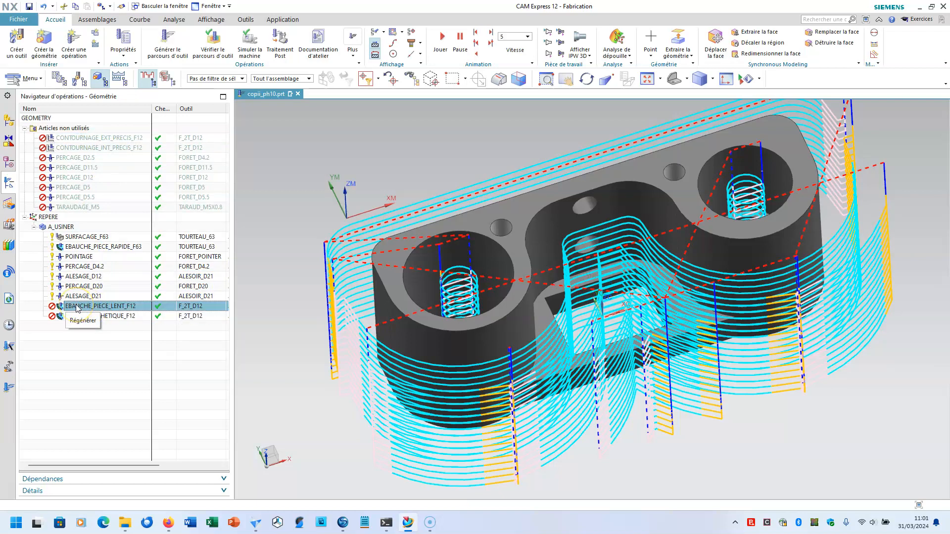
{"action": "left_click", "coordinate": [59, 78]}
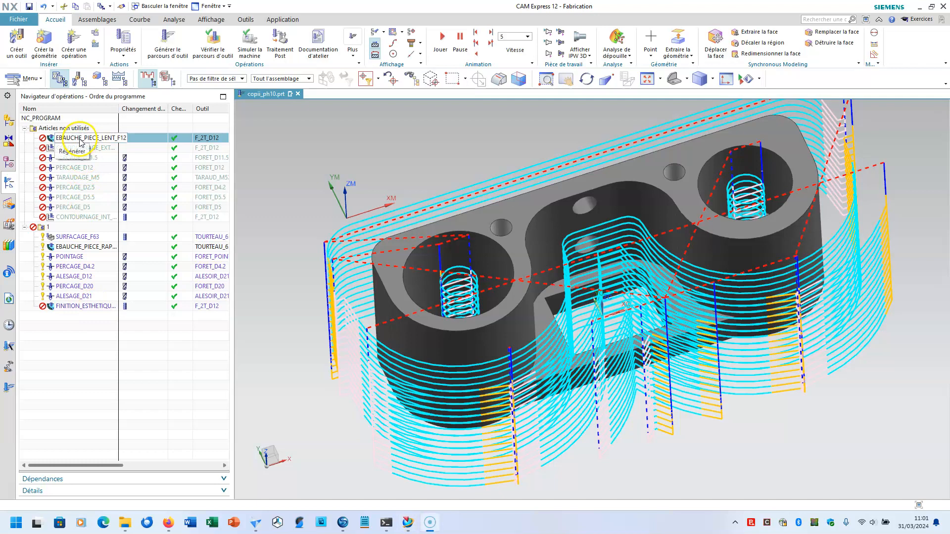
{"action": "left_click_drag", "start_coordinate": [80, 142], "coordinate": [91, 301]}
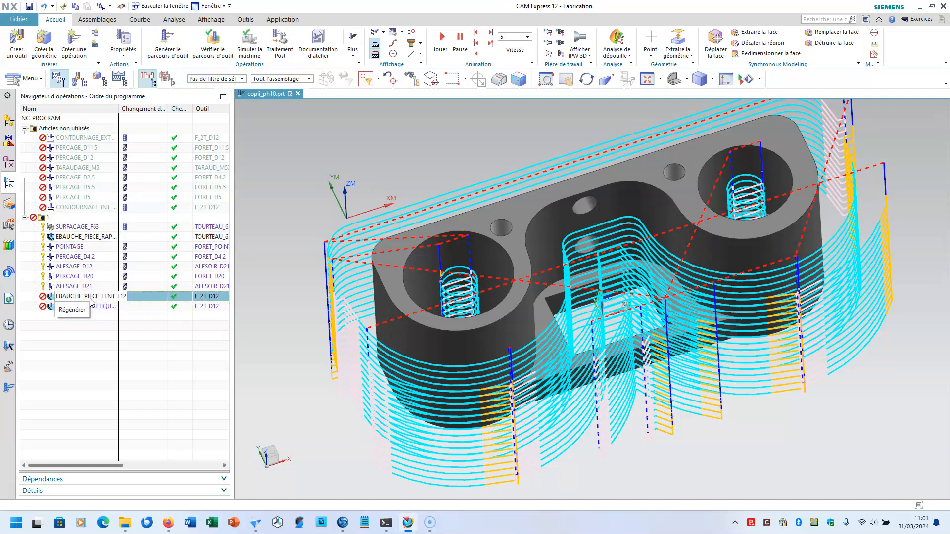
{"action": "left_click", "coordinate": [90, 300]}
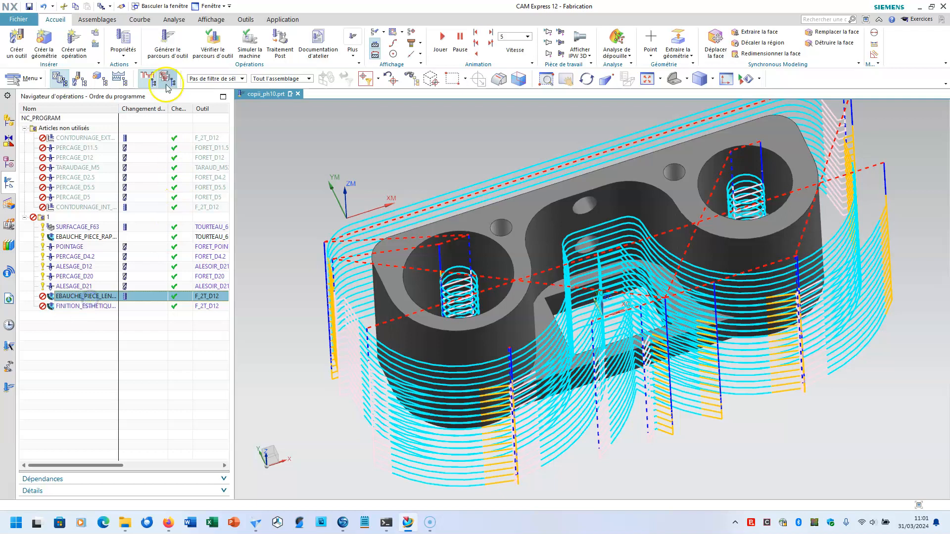
Step: Generate the EBAUCHE_PIECE_LENT_F12 toolpath without a cut area and examine its passes on the part
{"action": "left_click", "coordinate": [164, 39]}
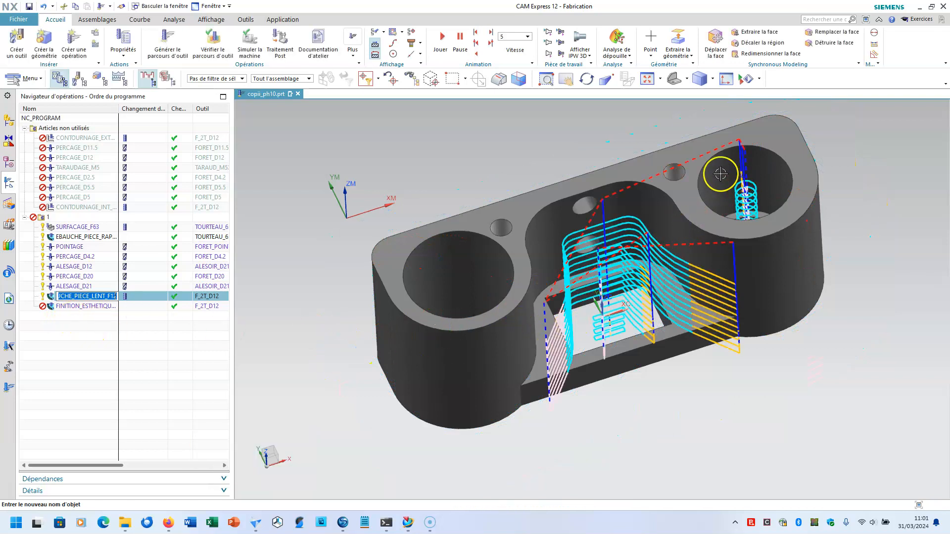
{"action": "middle_click_drag", "start_coordinate": [660, 430], "coordinate": [675, 404]}
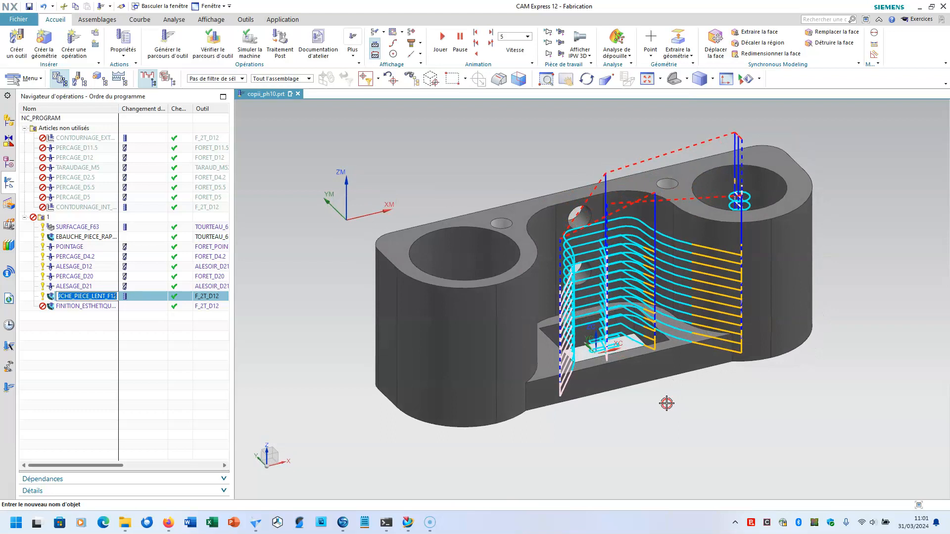
{"action": "middle_click_drag", "start_coordinate": [871, 385], "coordinate": [816, 399]}
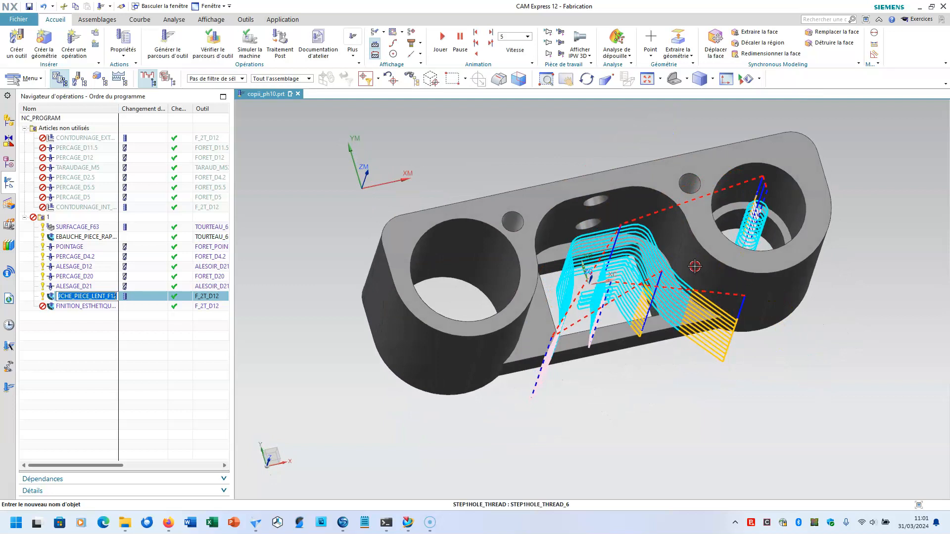
{"action": "left_click", "coordinate": [108, 342]}
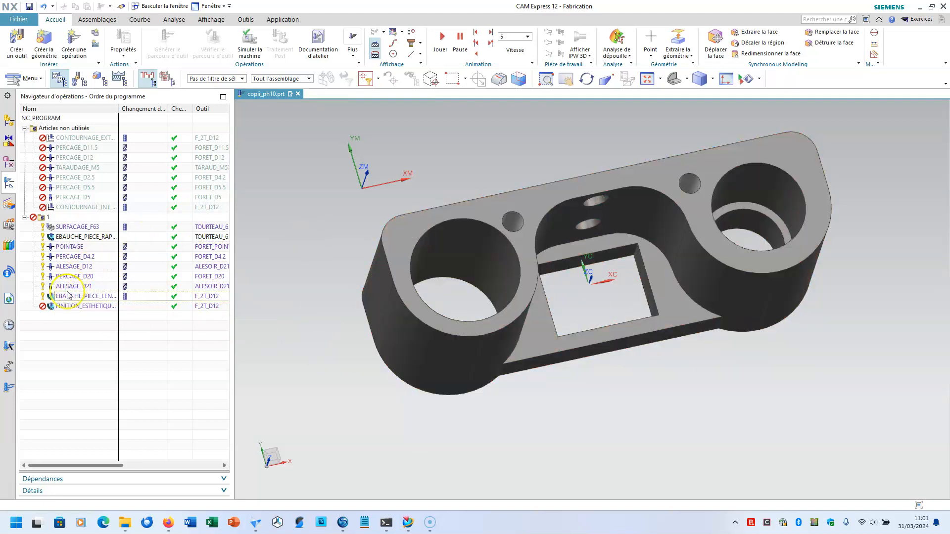
Step: Edit EBAUCHE_PIECE_LENT_F12 and define its cut area with the five wall faces of the central recess
{"action": "left_click", "coordinate": [65, 296]}
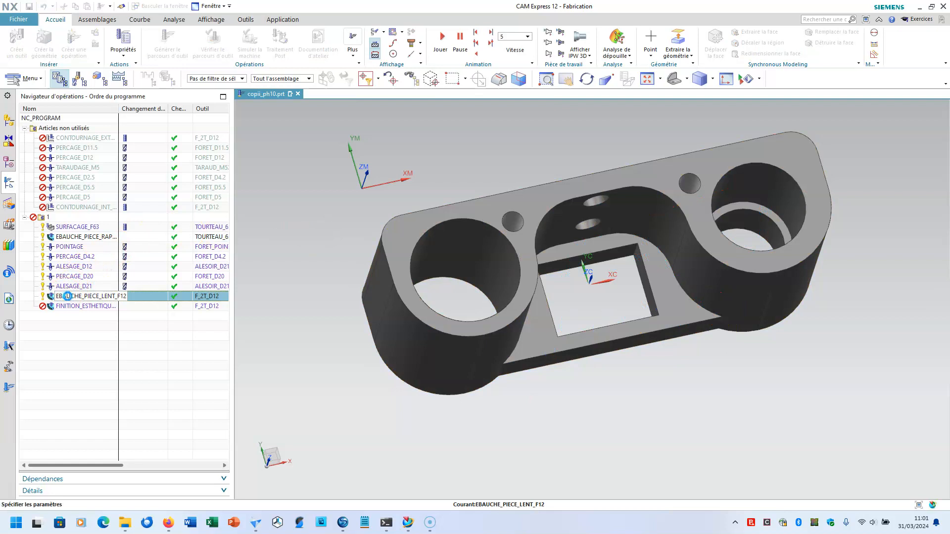
{"action": "double_click", "coordinate": [67, 296]}
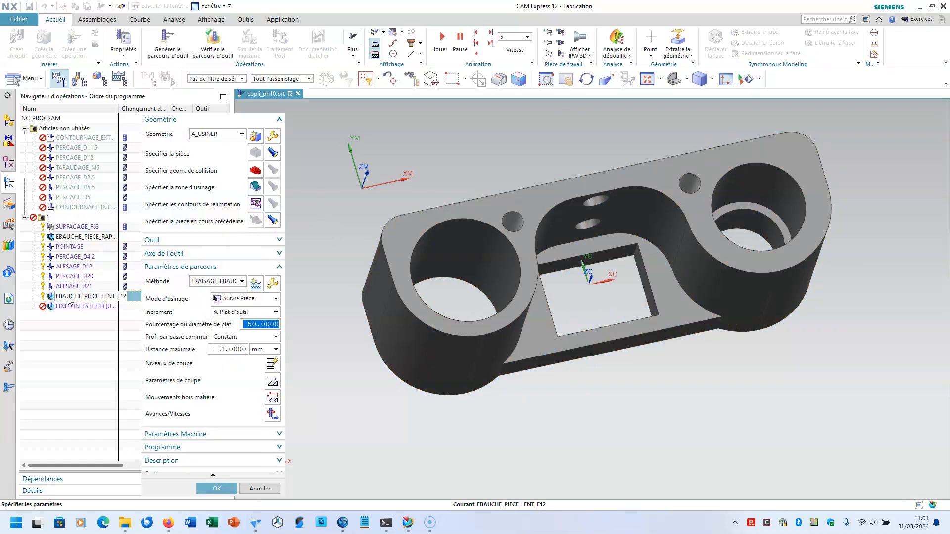
{"action": "left_click", "coordinate": [252, 187]}
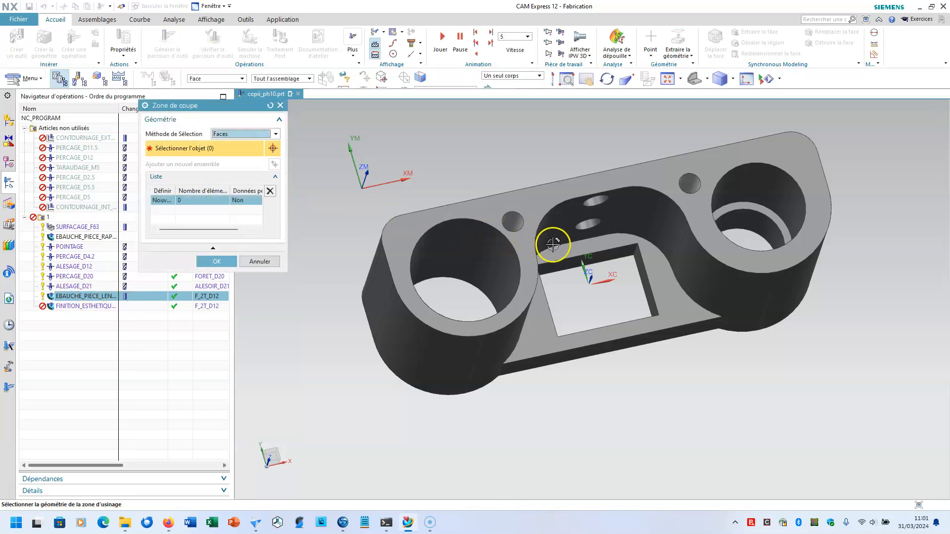
{"action": "middle_click_drag", "start_coordinate": [552, 244], "coordinate": [643, 277]}
{"action": "left_click", "coordinate": [676, 240]}
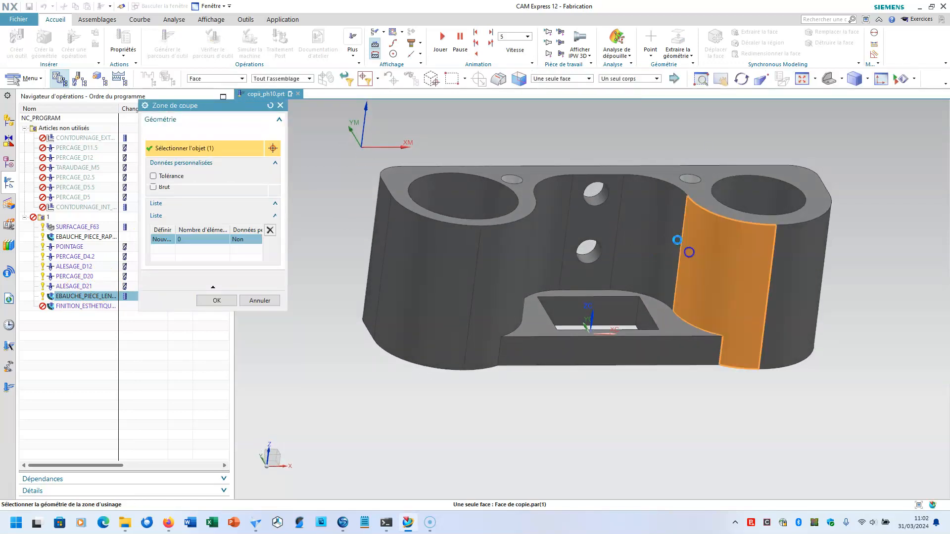
{"action": "left_click", "coordinate": [675, 231]}
{"action": "left_click", "coordinate": [617, 219]}
{"action": "left_click", "coordinate": [557, 216]}
{"action": "left_click", "coordinate": [531, 231]}
{"action": "middle_click_drag", "start_coordinate": [520, 232], "coordinate": [286, 266]}
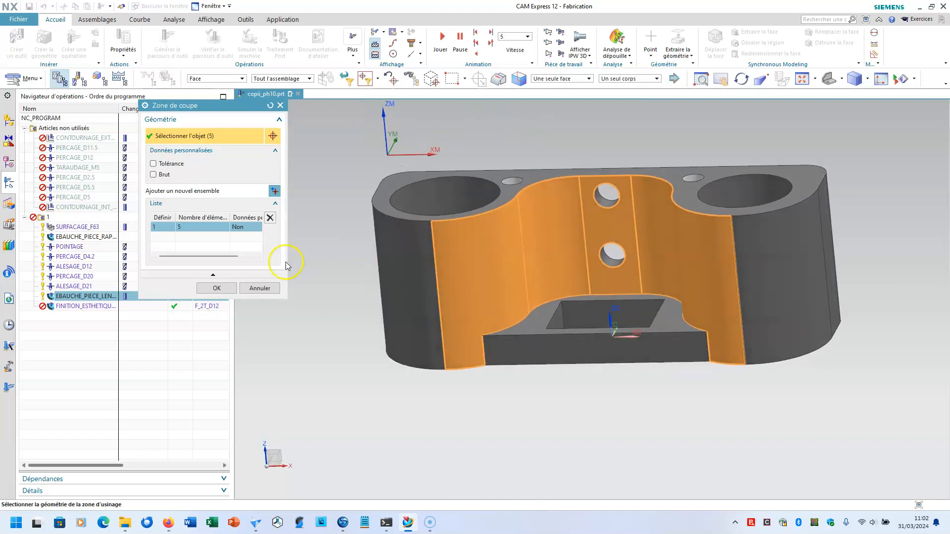
{"action": "left_click", "coordinate": [217, 288]}
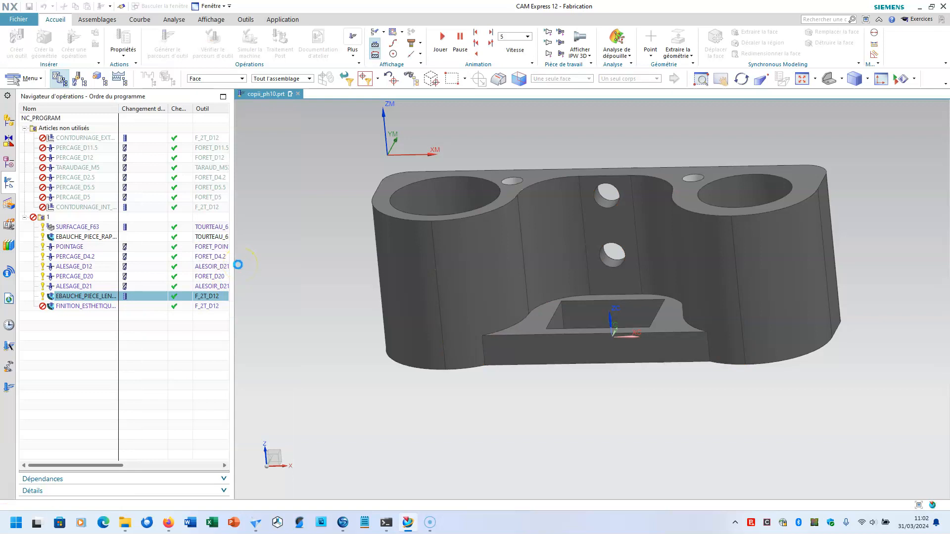
Step: Generate the EBAUCHE_PIECE_LENT_F12 toolpath for the recess walls and accept the operation
{"action": "scroll", "coordinate": [210, 396], "scroll_direction": "down", "scroll_amount": 1}
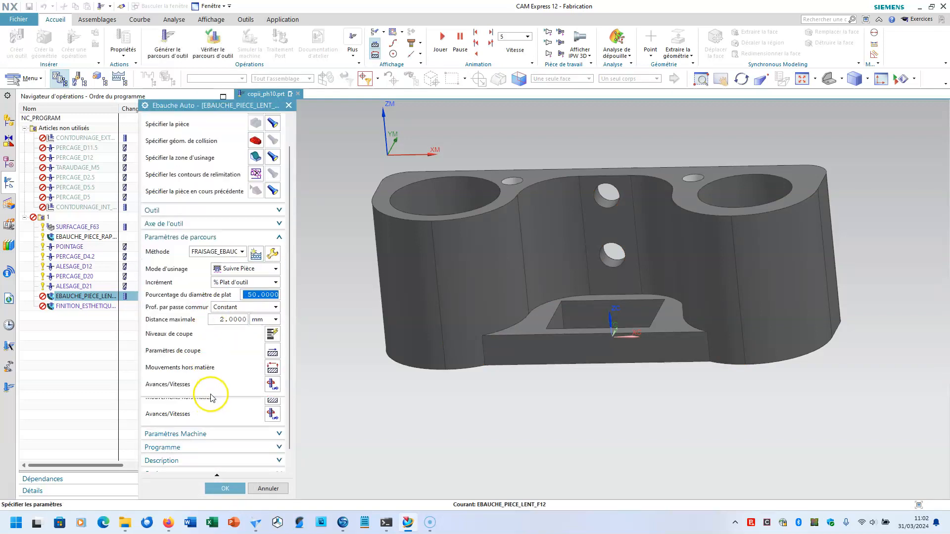
{"action": "left_click", "coordinate": [178, 458]}
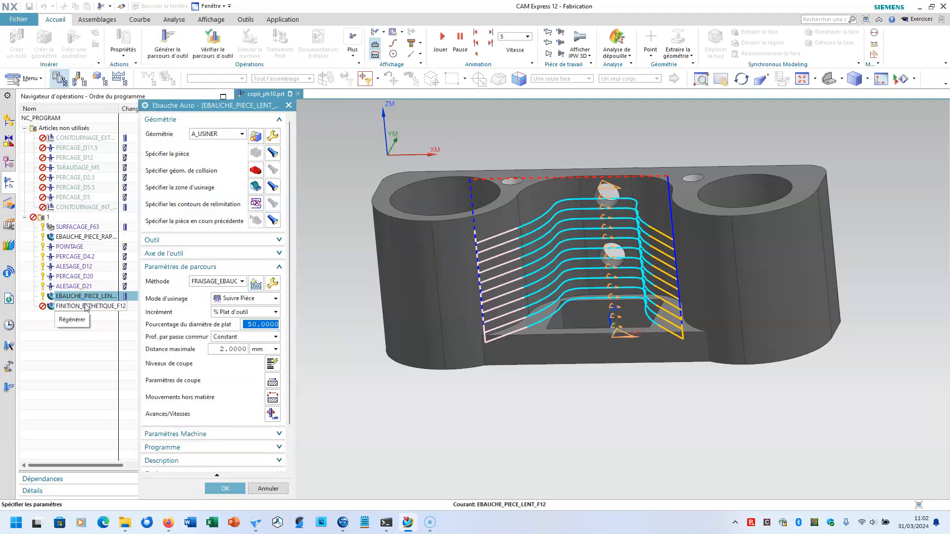
{"action": "left_click", "coordinate": [225, 489]}
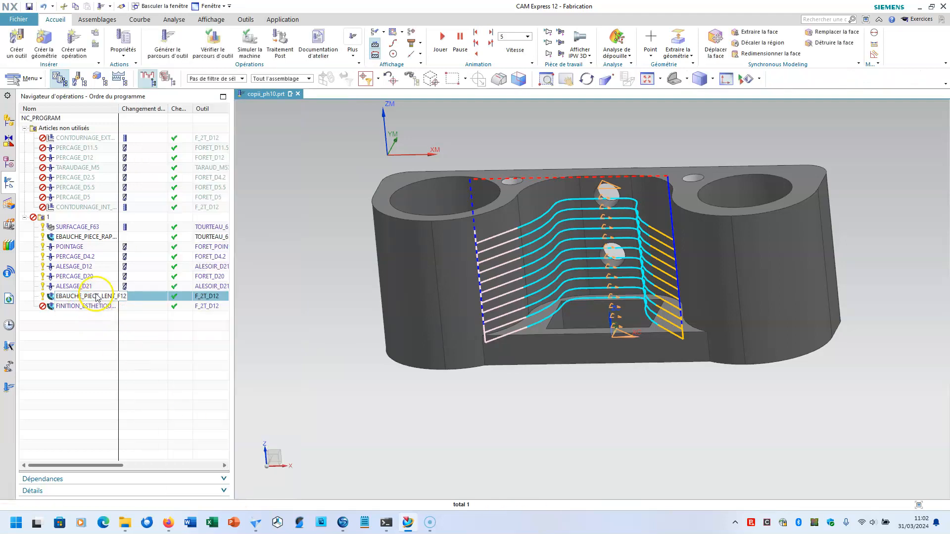
Step: Copy the EBAUCHE_PIECE_LENT_F12 operation and paste the duplicate directly after it in program 1
{"action": "right_click", "coordinate": [97, 298]}
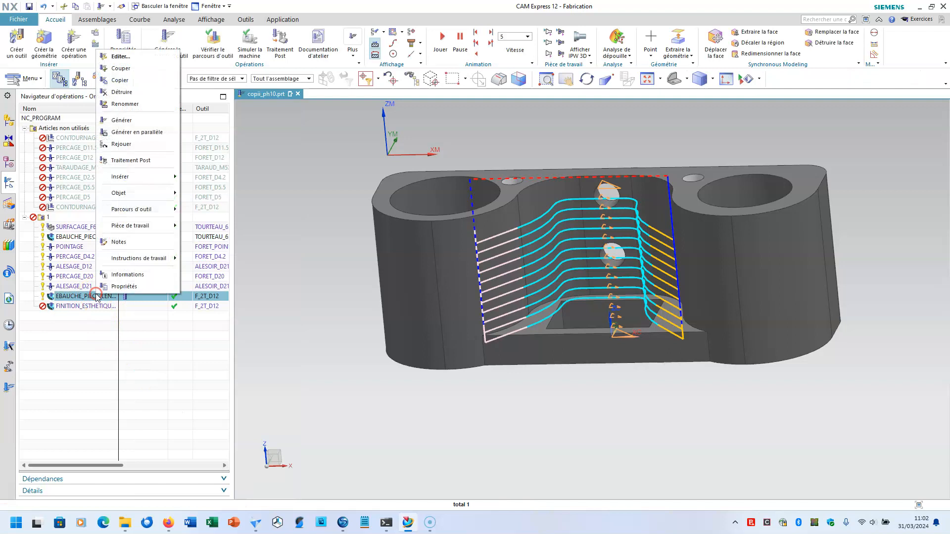
{"action": "left_click", "coordinate": [120, 80]}
{"action": "right_click", "coordinate": [93, 296]}
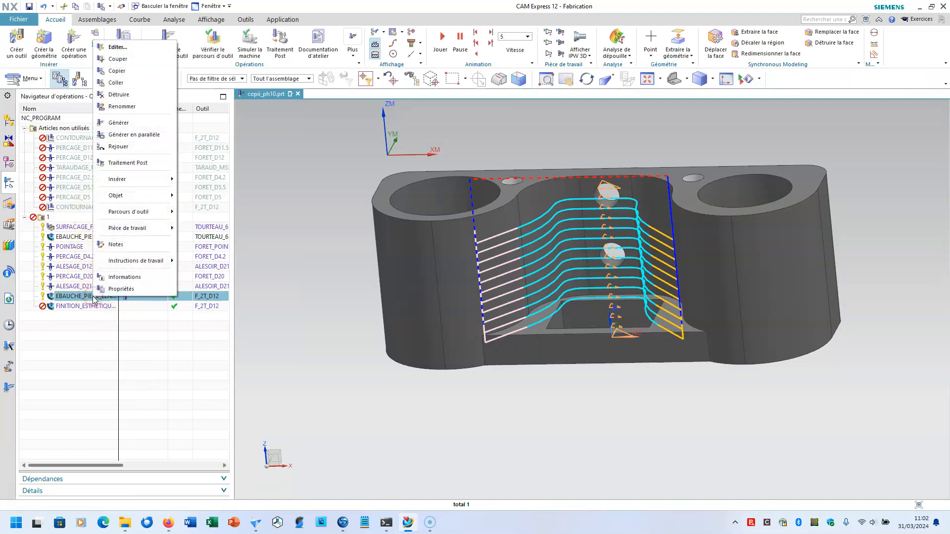
{"action": "left_click", "coordinate": [124, 84]}
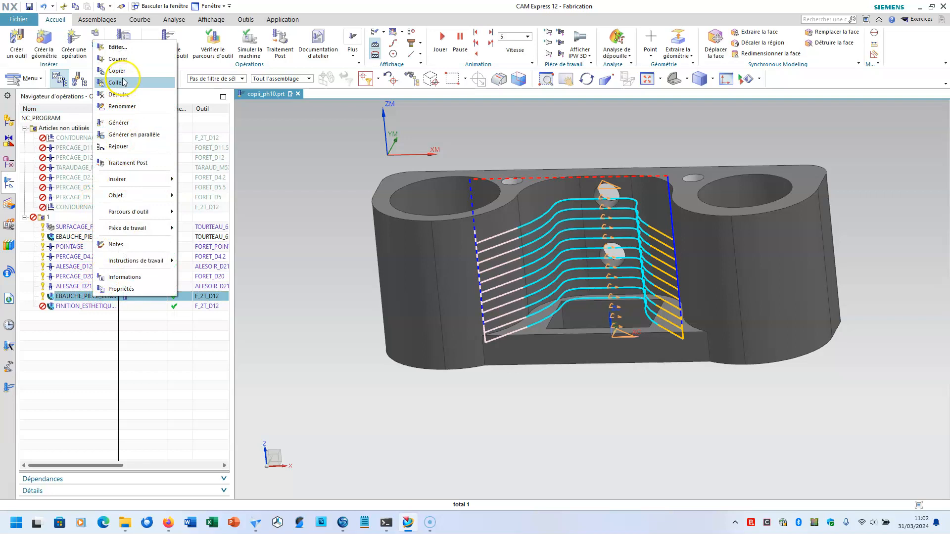
Step: Paste the copied EBAUCHE_PIECE_LENT_F12 operation and remove the five-face cut area from the duplicate
{"action": "left_click", "coordinate": [124, 83]}
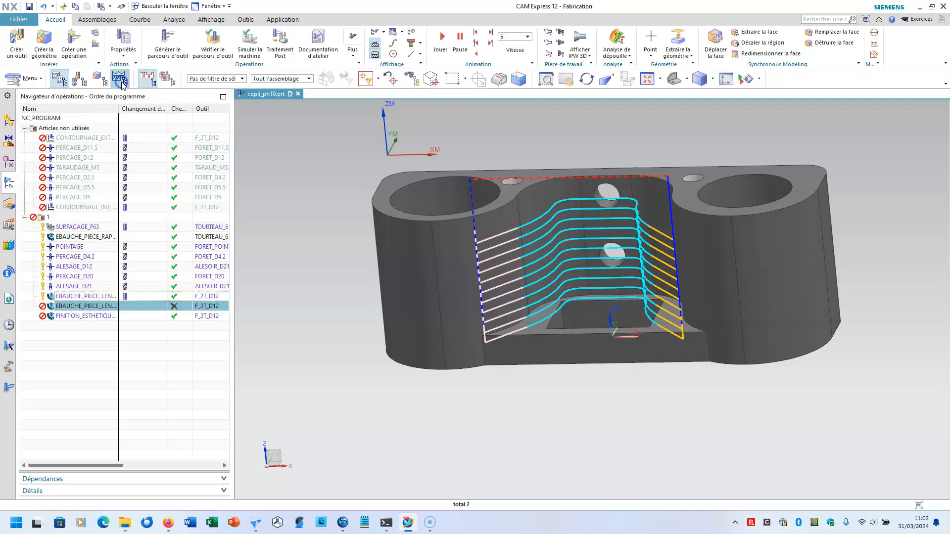
{"action": "double_click", "coordinate": [96, 307]}
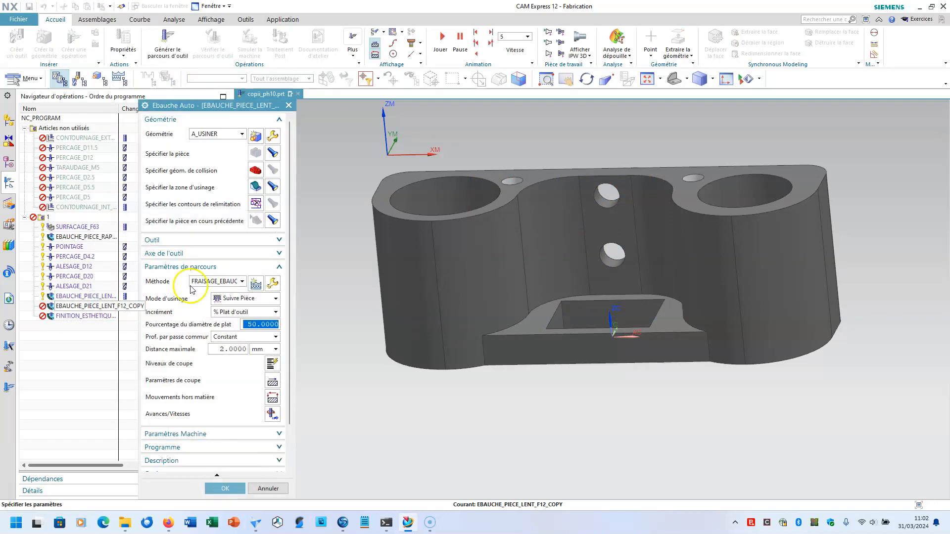
{"action": "left_click", "coordinate": [256, 188]}
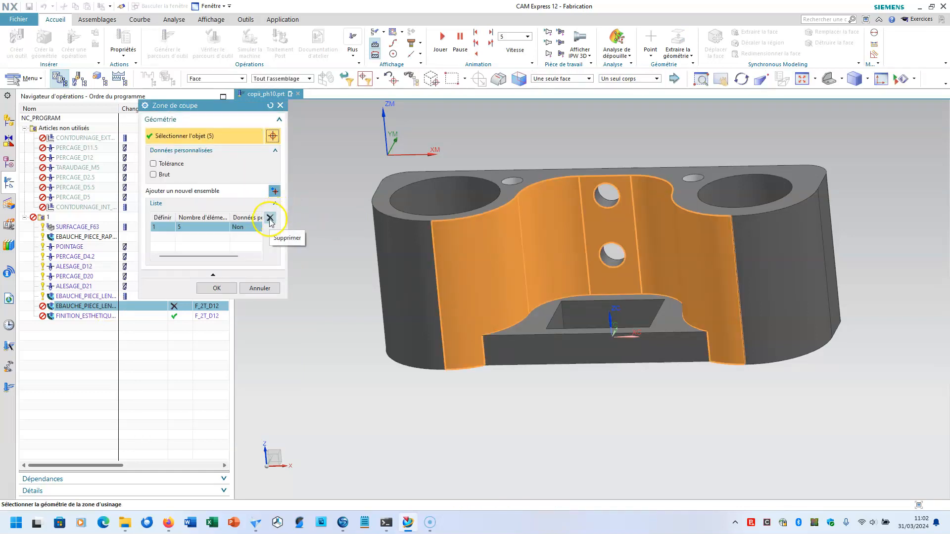
{"action": "left_click", "coordinate": [270, 218]}
{"action": "left_click", "coordinate": [222, 300]}
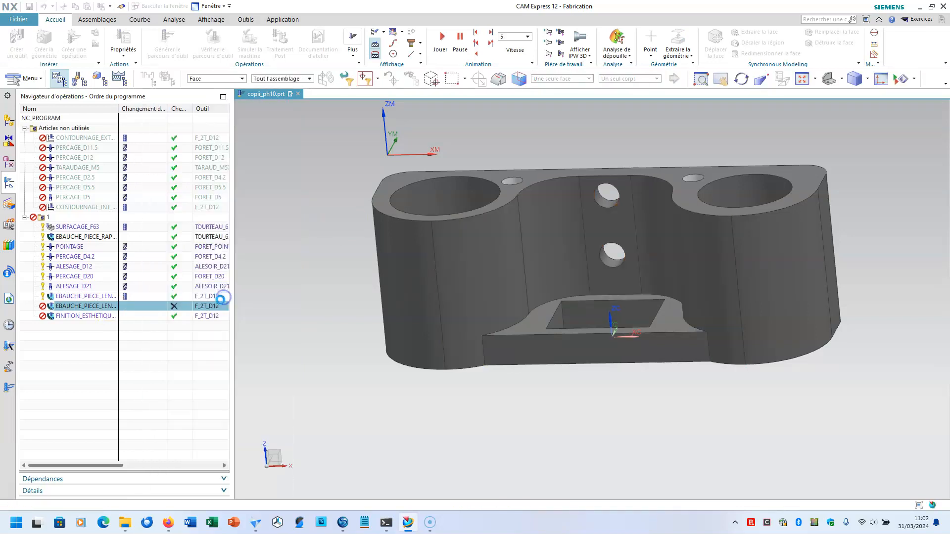
Step: Generate the EBAUCHE_PIECE_LENT_F12_COPY toolpath without a cut area, accept it and examine its passes on the part
{"action": "double_click", "coordinate": [129, 311]}
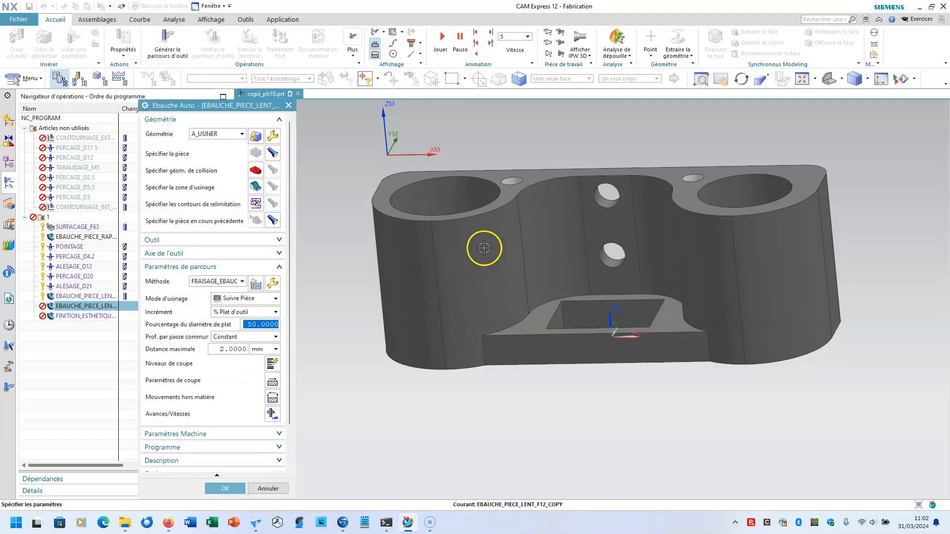
{"action": "scroll", "coordinate": [203, 414], "scroll_direction": "down", "scroll_amount": 3}
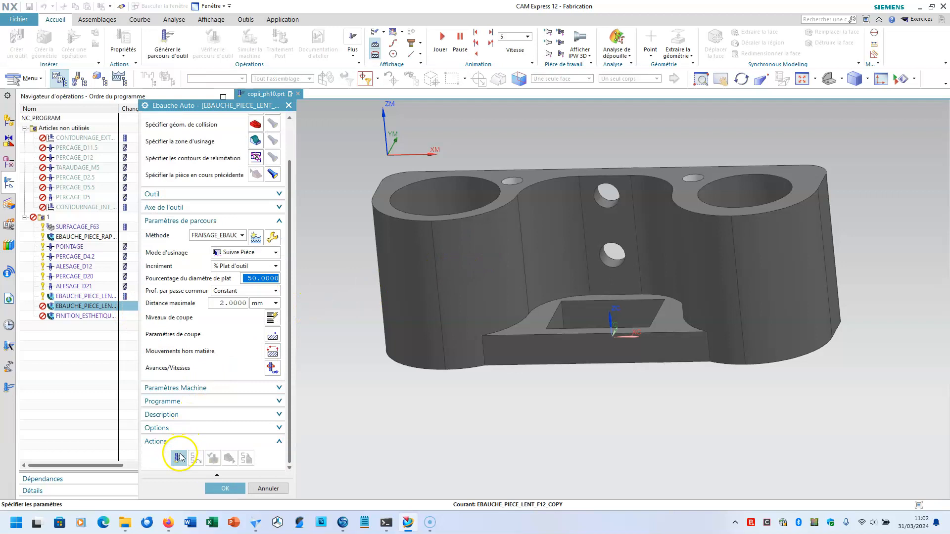
{"action": "left_click", "coordinate": [179, 459]}
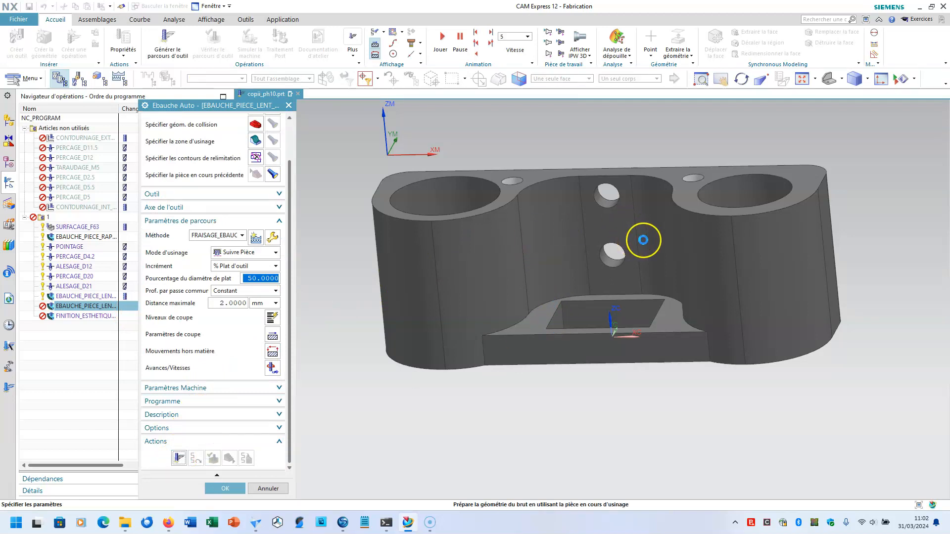
{"action": "middle_click", "coordinate": [412, 405]}
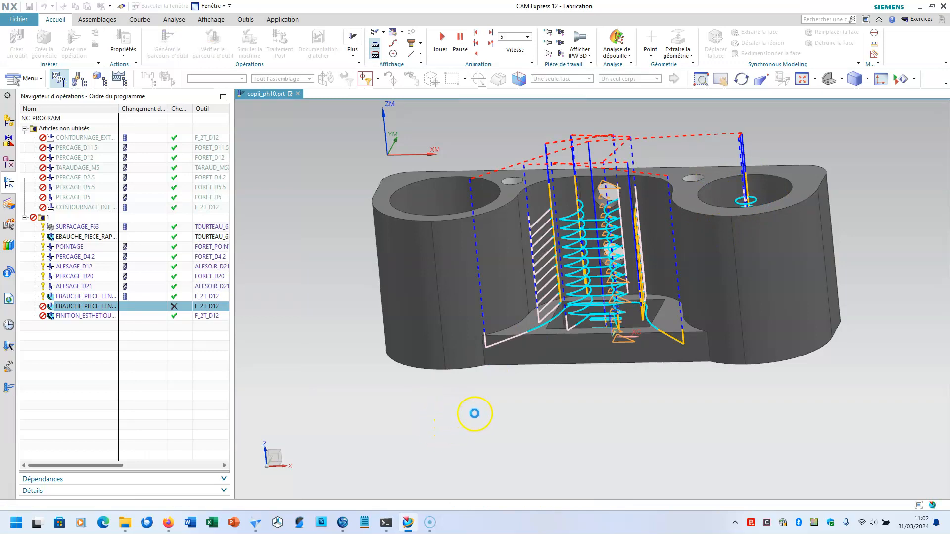
{"action": "middle_click", "coordinate": [557, 343]}
{"action": "middle_click_drag", "start_coordinate": [578, 253], "coordinate": [604, 251]}
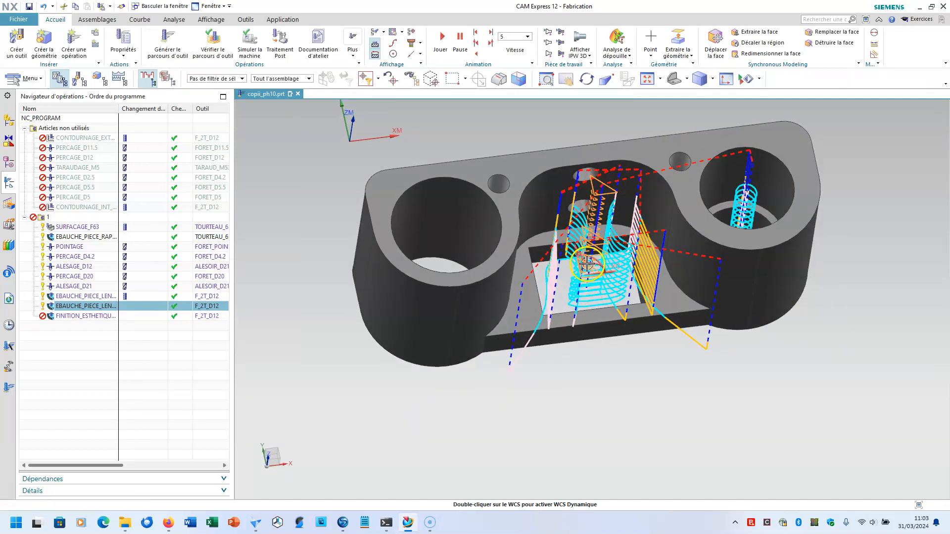
Step: Define the cut area of EBAUCHE_PIECE_LENT_F12_COPY with the three inner faces of the stepped bore and generate its toolpath
{"action": "left_click", "coordinate": [95, 306]}
{"action": "double_click", "coordinate": [95, 307]}
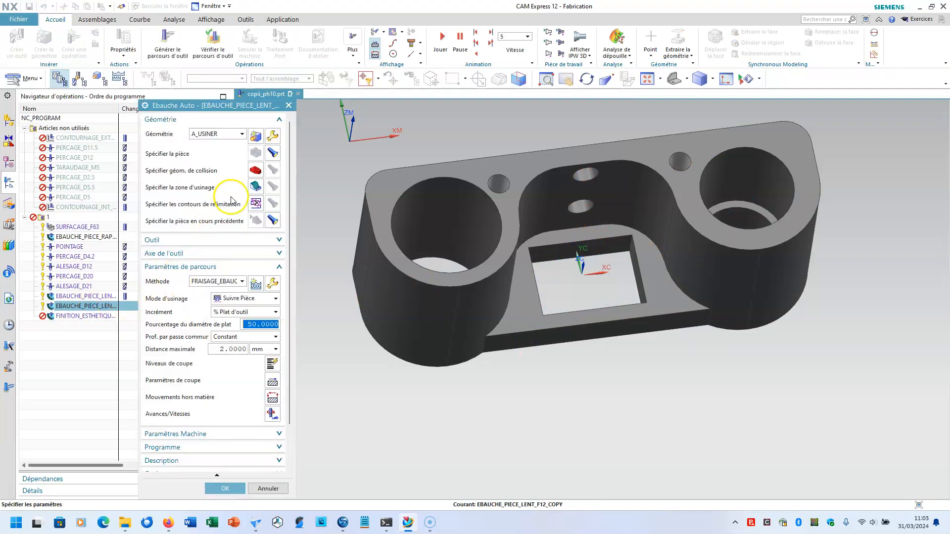
{"action": "left_click", "coordinate": [256, 188]}
{"action": "left_click", "coordinate": [752, 178]}
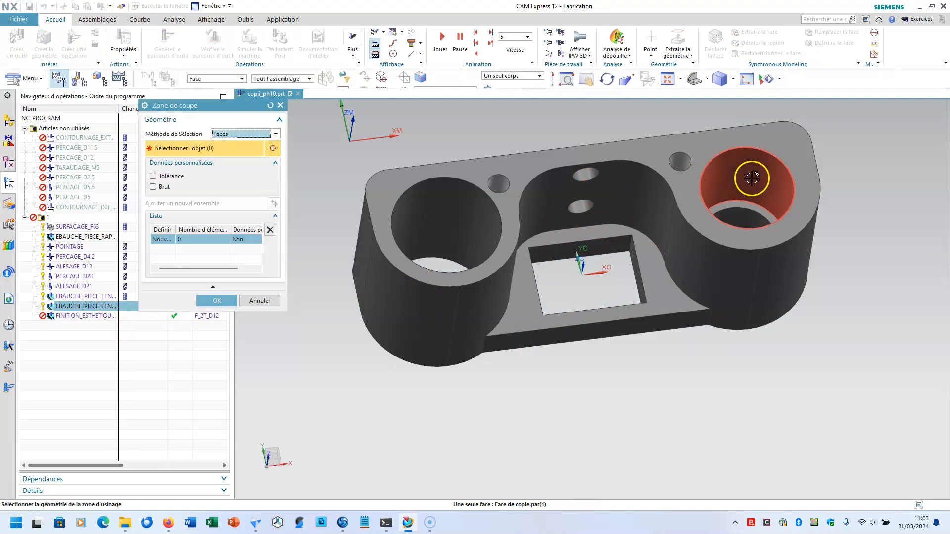
{"action": "left_click", "coordinate": [746, 206]}
{"action": "left_click", "coordinate": [744, 213]}
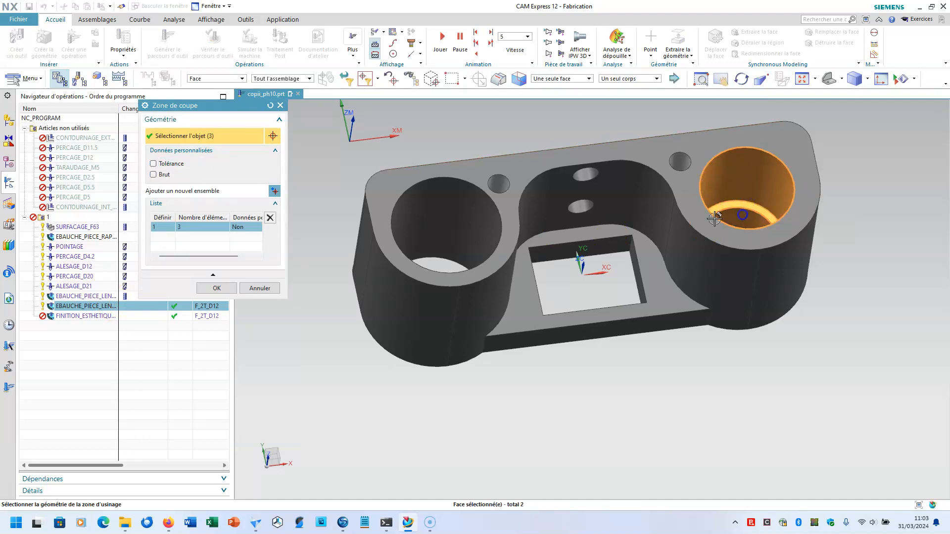
{"action": "left_click", "coordinate": [216, 288]}
{"action": "middle_click", "coordinate": [216, 288]}
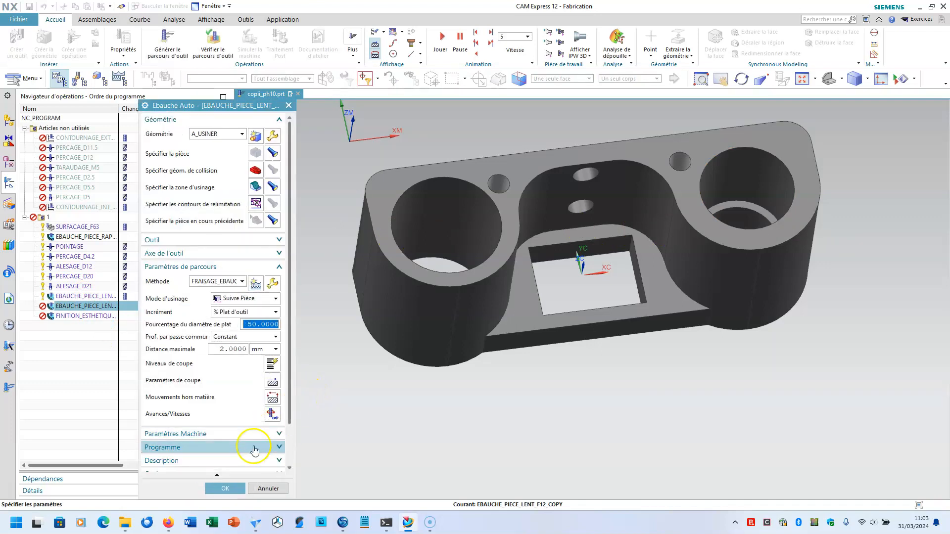
{"action": "left_click", "coordinate": [222, 489]}
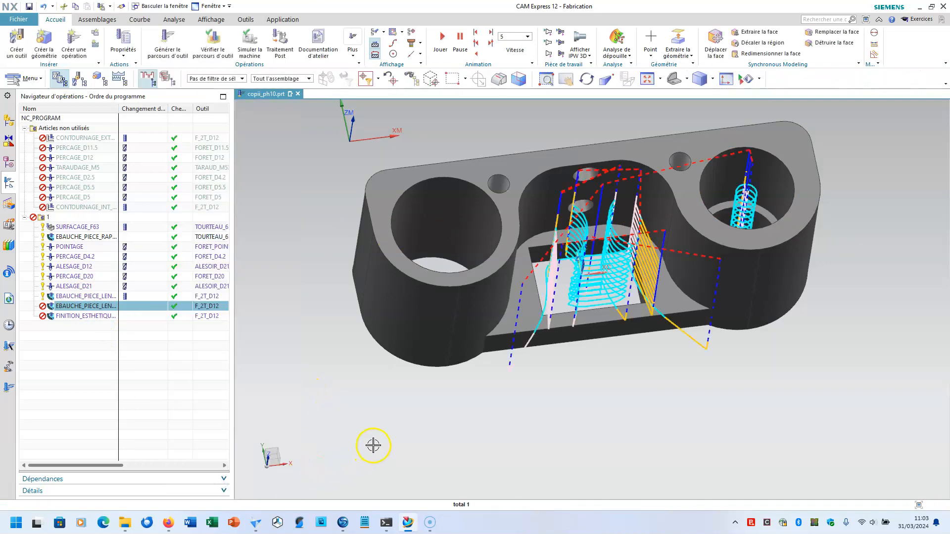
{"action": "left_click", "coordinate": [168, 40]}
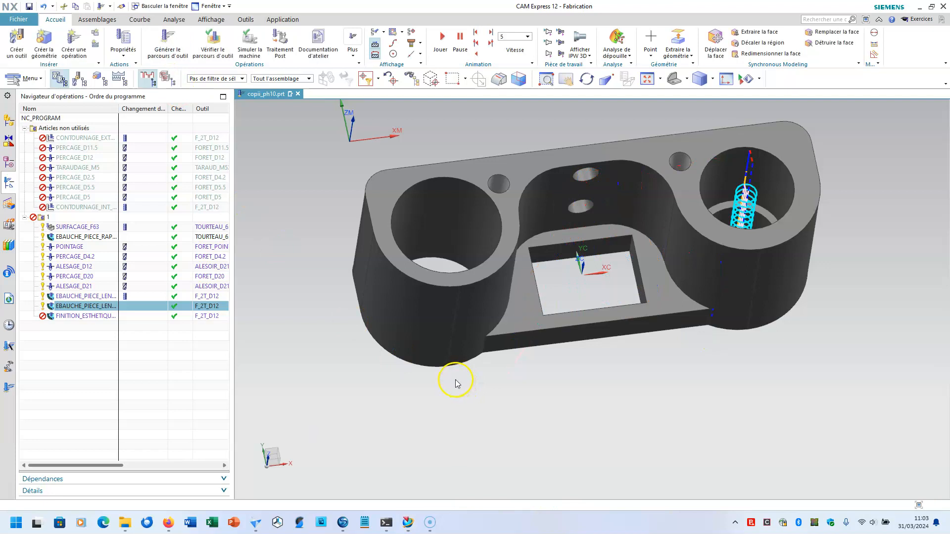
Step: Compare the finishing operation's toolpath with the stepped-bore roughing passes and inspect the part's bores and pocket from above and below
{"action": "middle_click_drag", "start_coordinate": [454, 391], "coordinate": [527, 389]}
{"action": "left_click", "coordinate": [98, 315]}
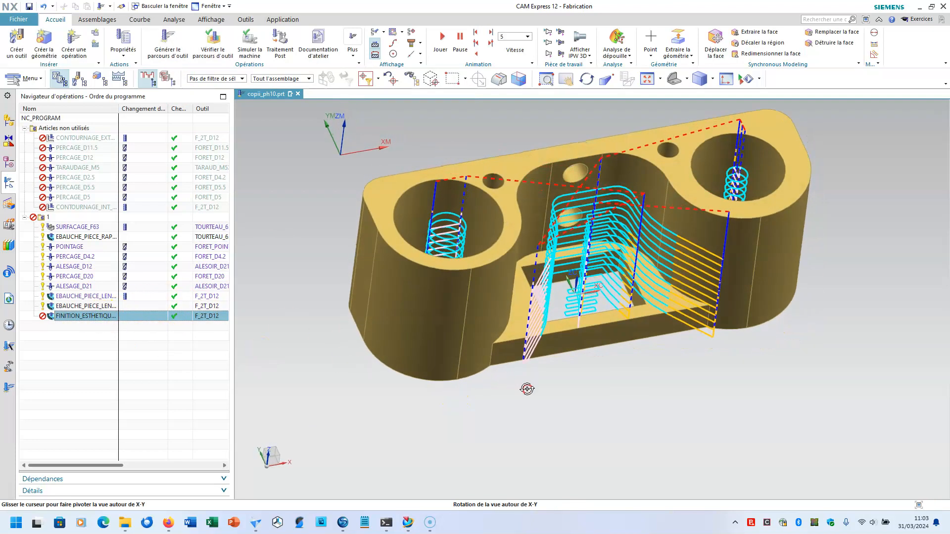
{"action": "left_click", "coordinate": [74, 306]}
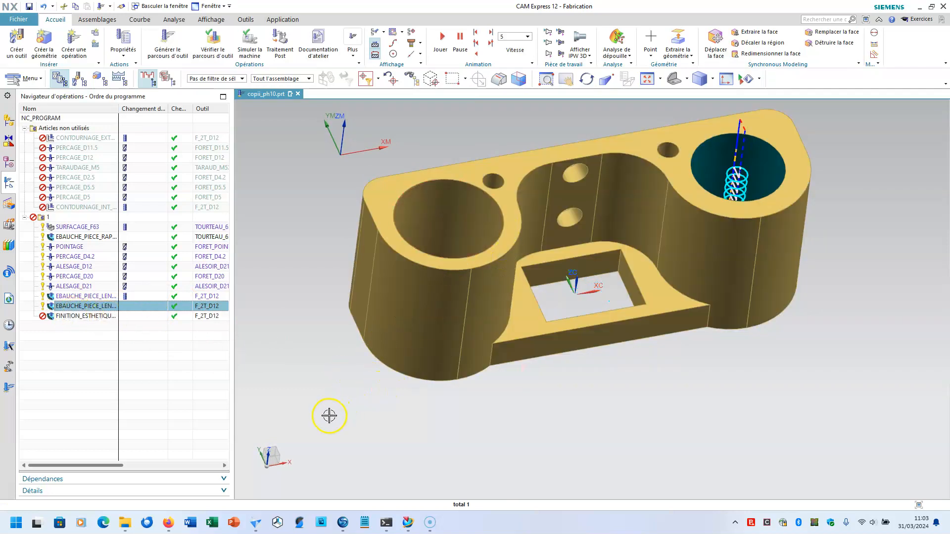
{"action": "middle_click_drag", "start_coordinate": [386, 428], "coordinate": [373, 412]}
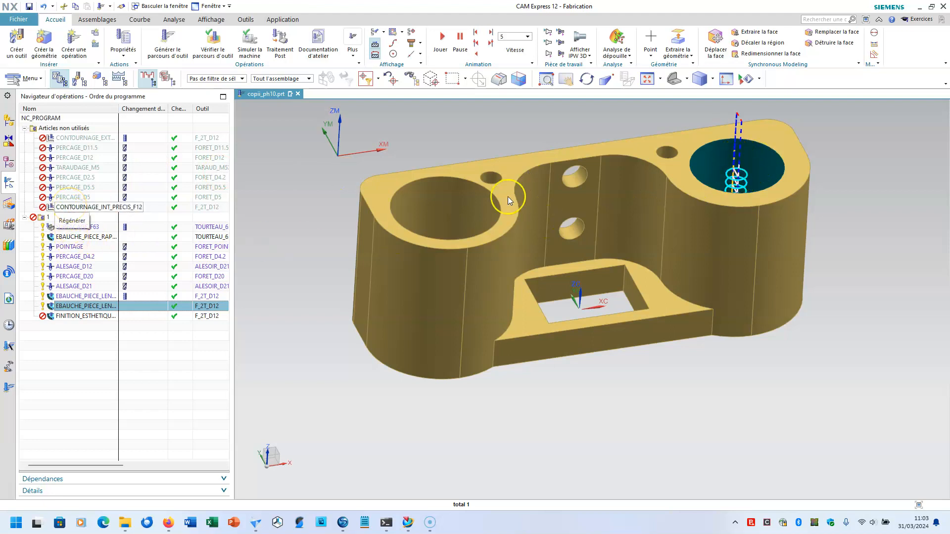
{"action": "middle_click_drag", "start_coordinate": [784, 364], "coordinate": [779, 318]}
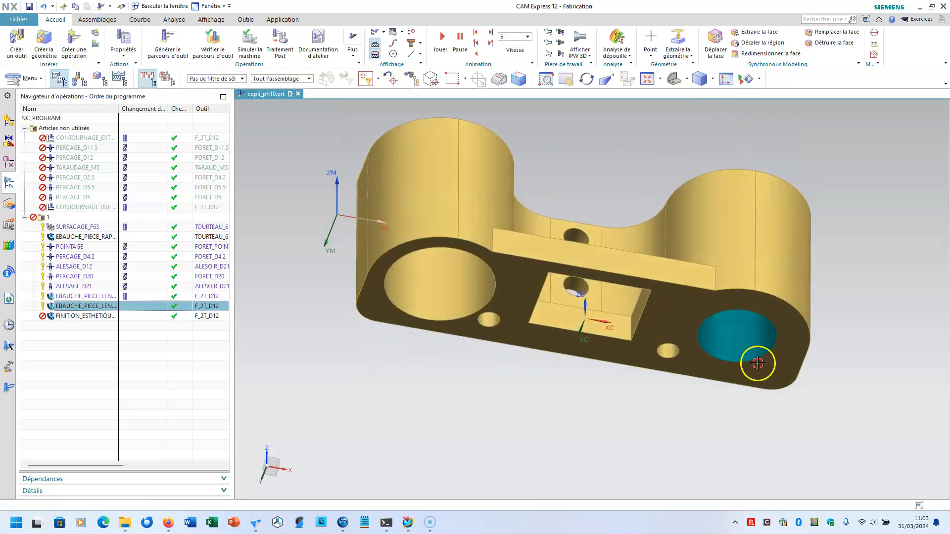
{"action": "left_click", "coordinate": [629, 302]}
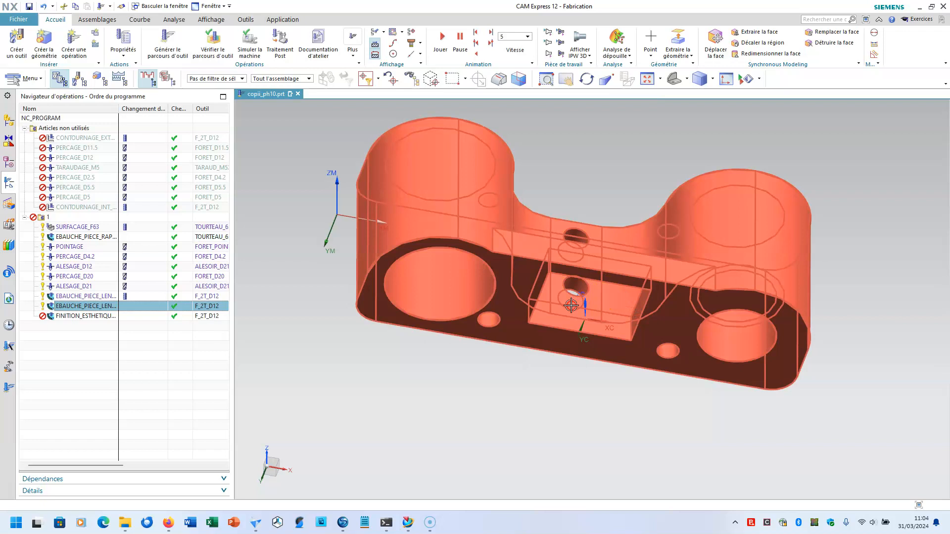
{"action": "middle_click_drag", "start_coordinate": [595, 318], "coordinate": [618, 379]}
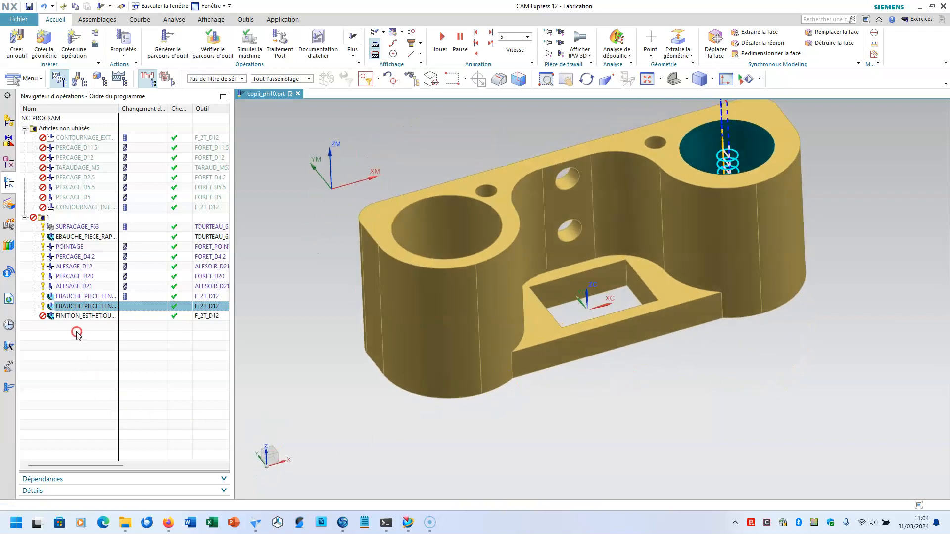